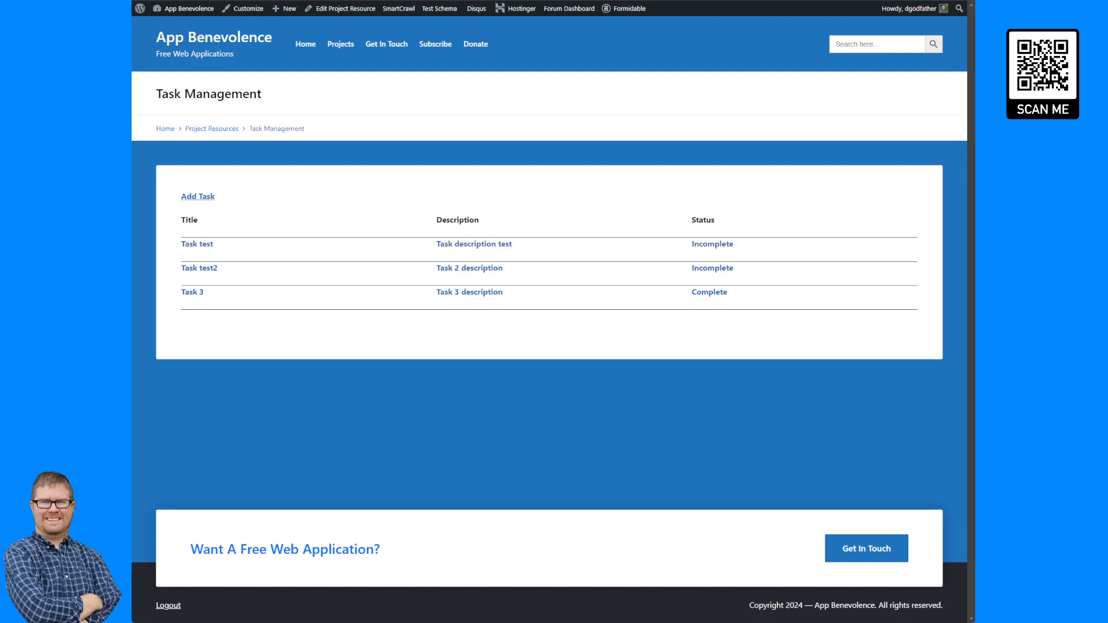
Add a new task titled "Task test 4" with description "Task 4 description" and status Incomplete, then submit it.
{"action": "left_click", "coordinate": [198, 196]}
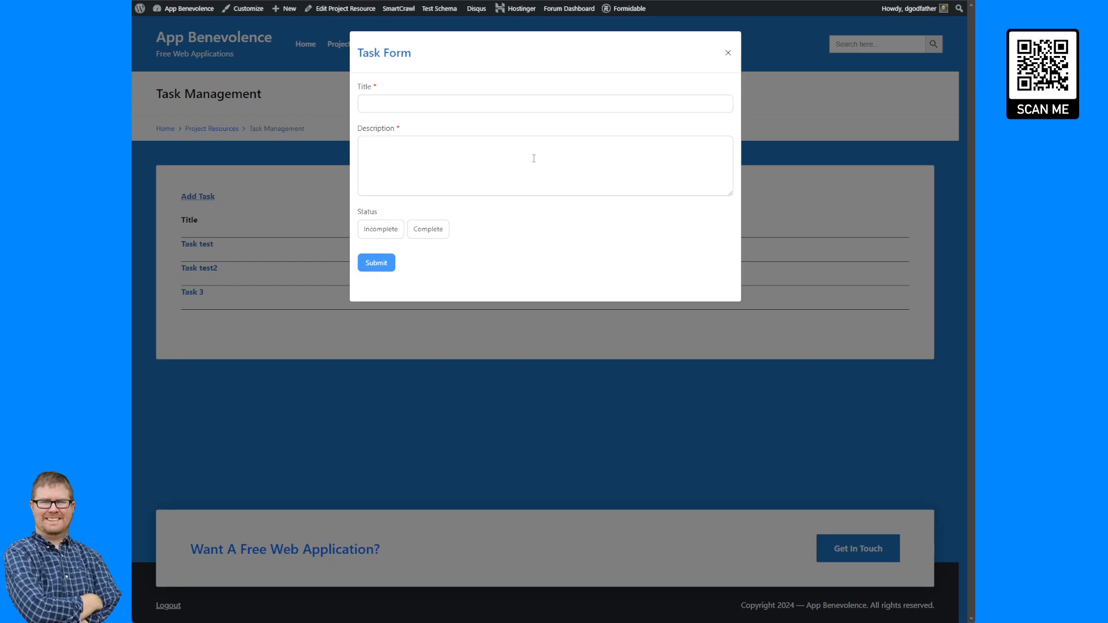
{"action": "left_click", "coordinate": [288, 183]}
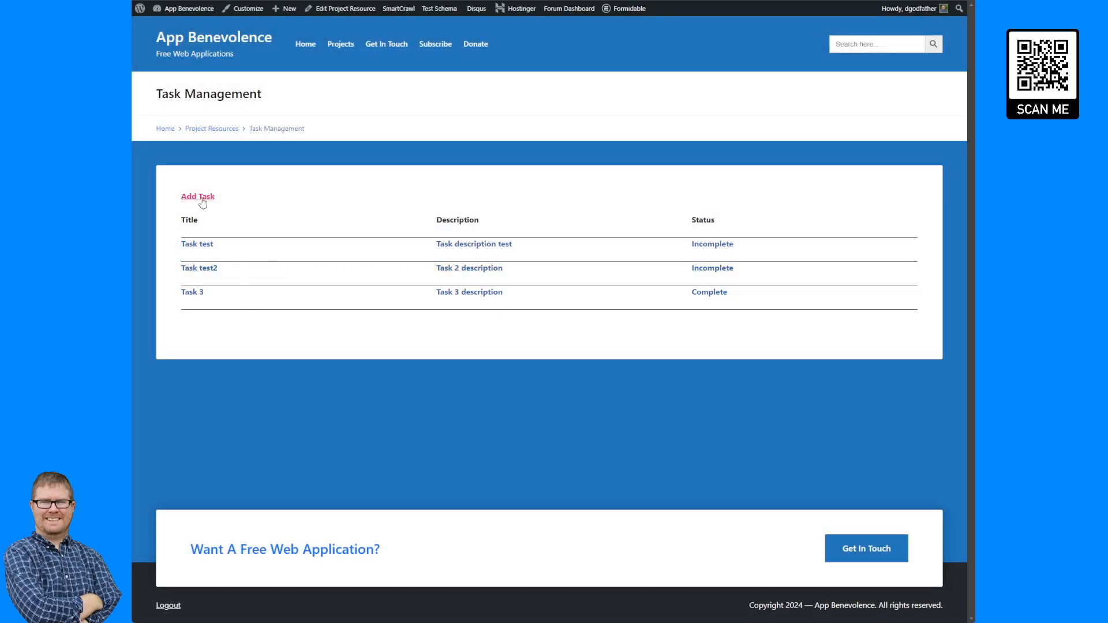
{"action": "left_click", "coordinate": [200, 197]}
{"action": "left_click", "coordinate": [404, 101]}
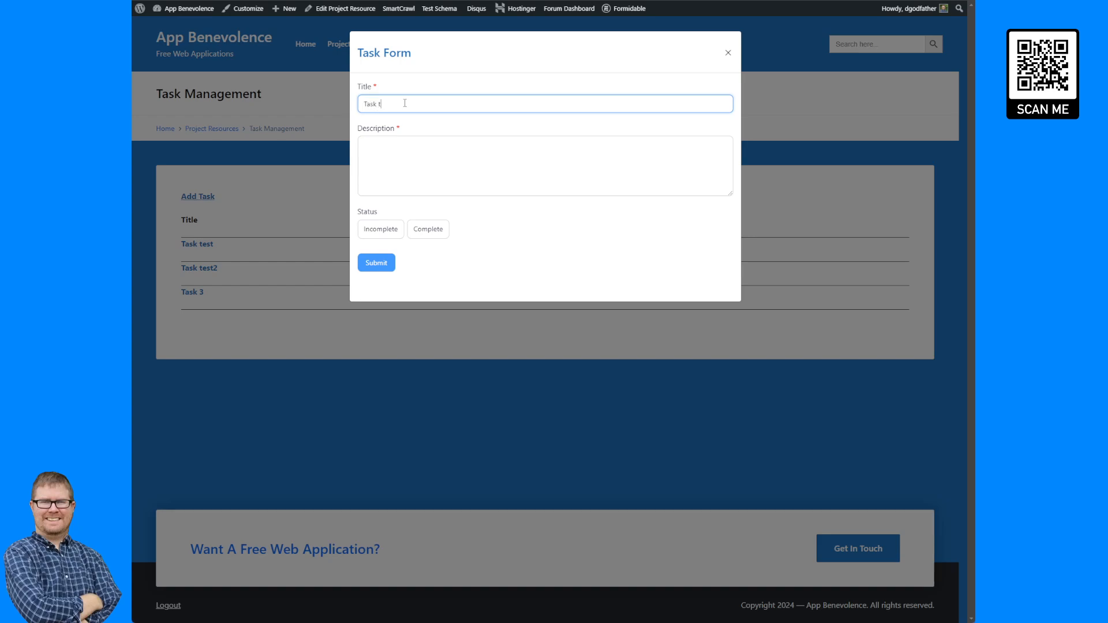
{"action": "type", "text": "est 4"}
{"action": "left_click", "coordinate": [426, 153]}
{"action": "type", "text": "T"}
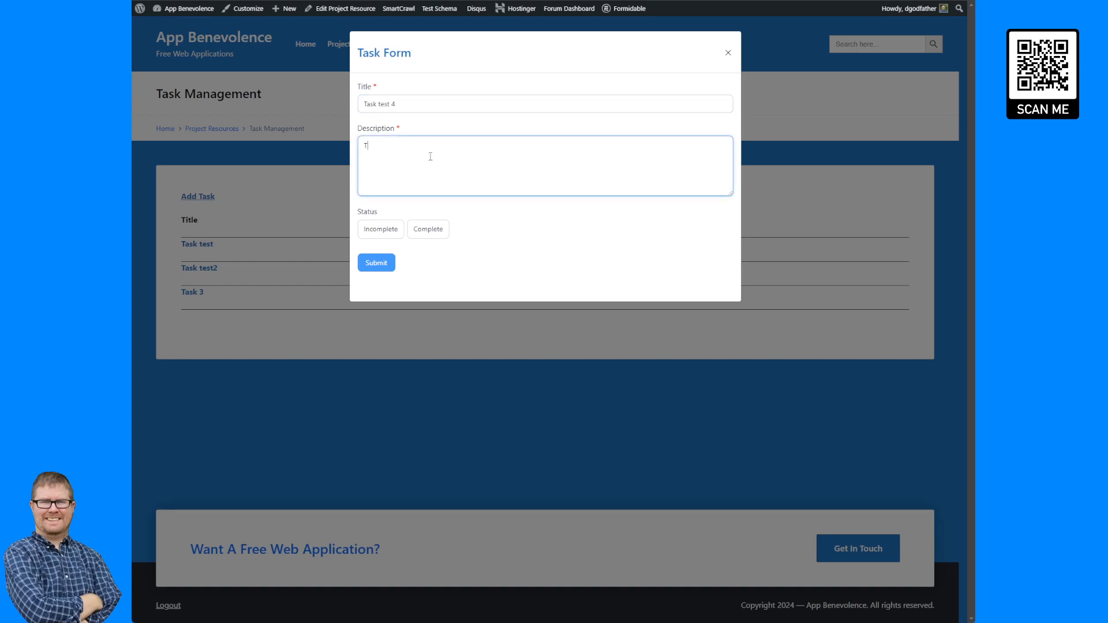
{"action": "type", "text": "ask 4 description"}
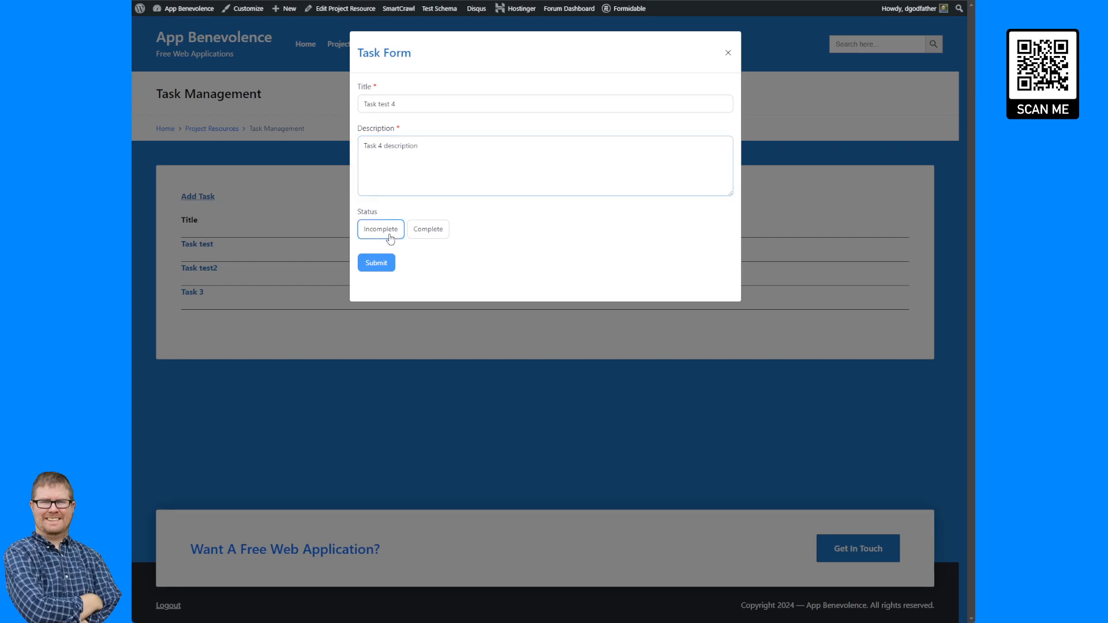
{"action": "left_click", "coordinate": [380, 229]}
{"action": "left_click", "coordinate": [376, 262]}
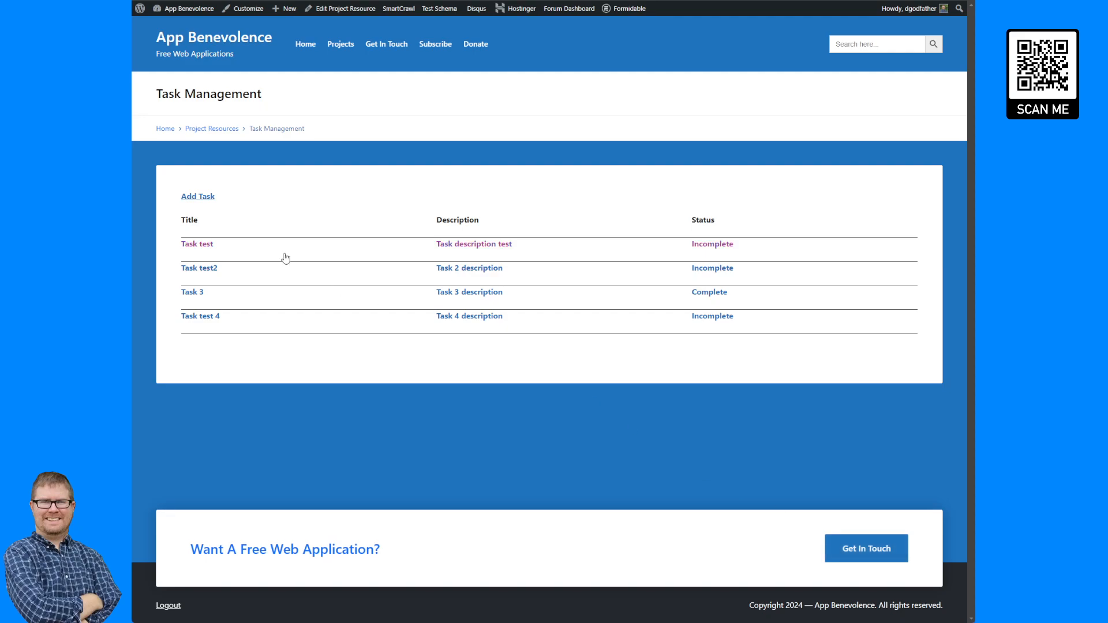
Inspect the Get In Touch button in developer tools and copy its class value "si-btn btn-large".
{"action": "left_click", "coordinate": [197, 197]}
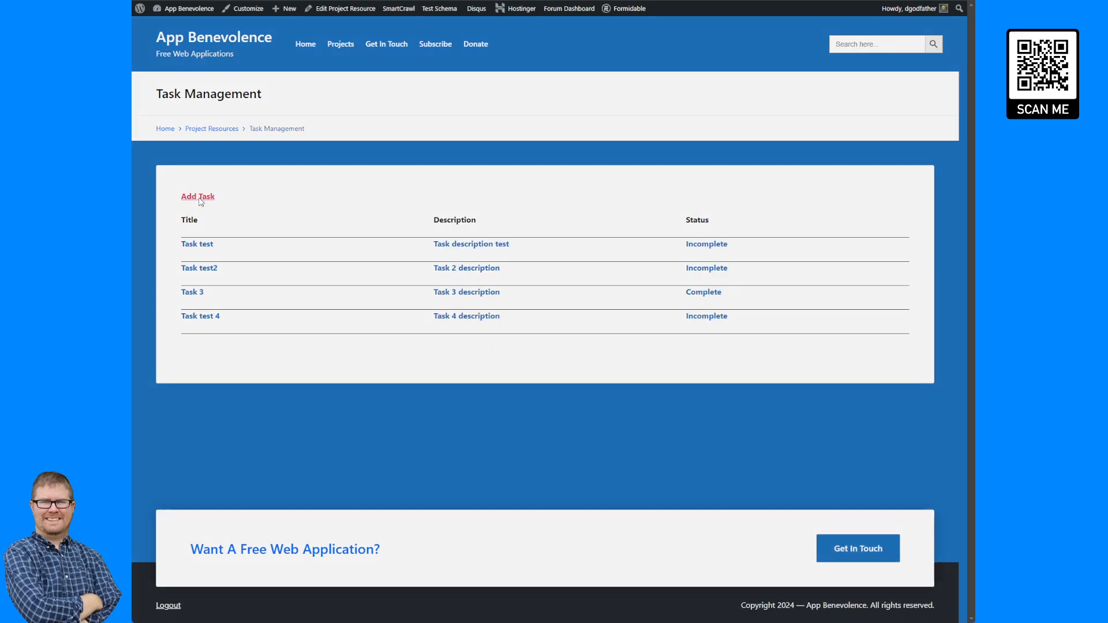
{"action": "left_click", "coordinate": [288, 211]}
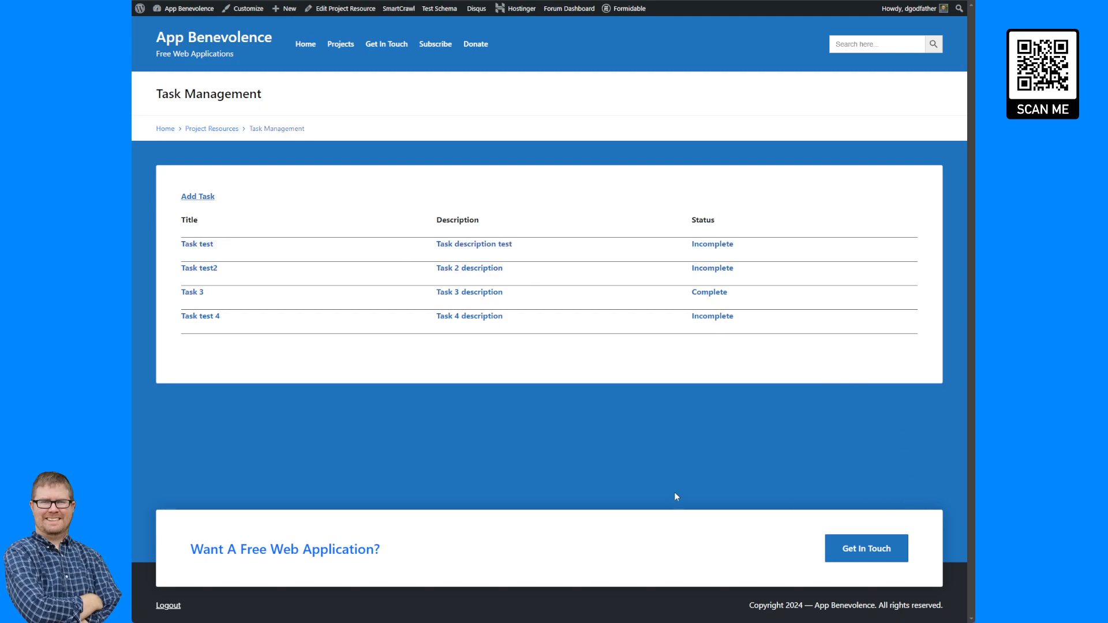
{"action": "key", "text": "F12"}
{"action": "scroll", "coordinate": [265, 403], "scroll_direction": "down", "scroll_amount": 2}
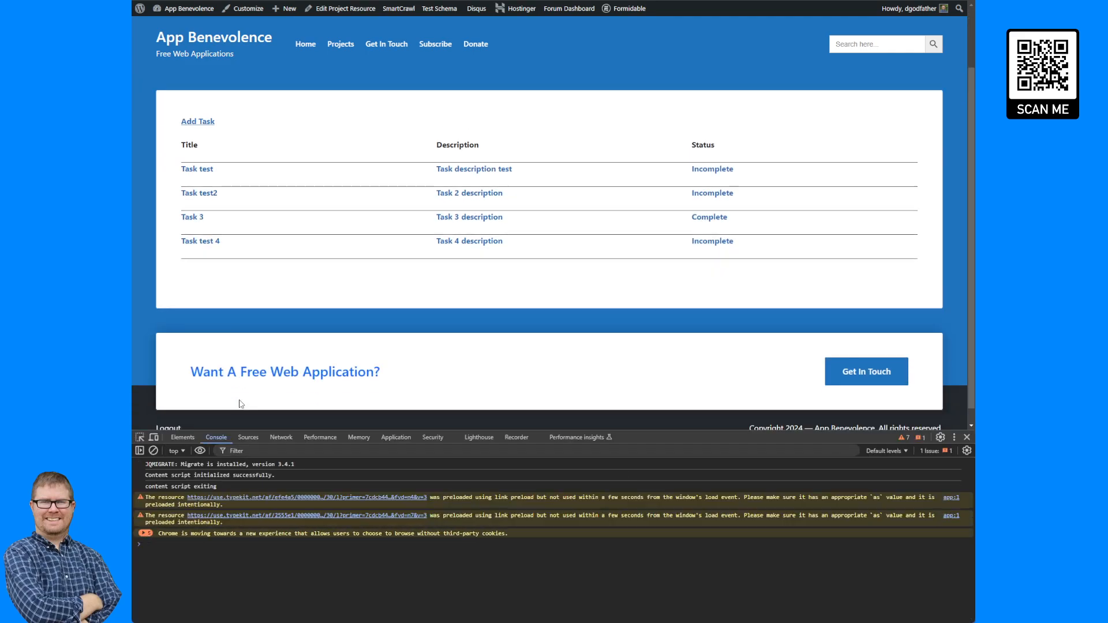
{"action": "left_click", "coordinate": [140, 437]}
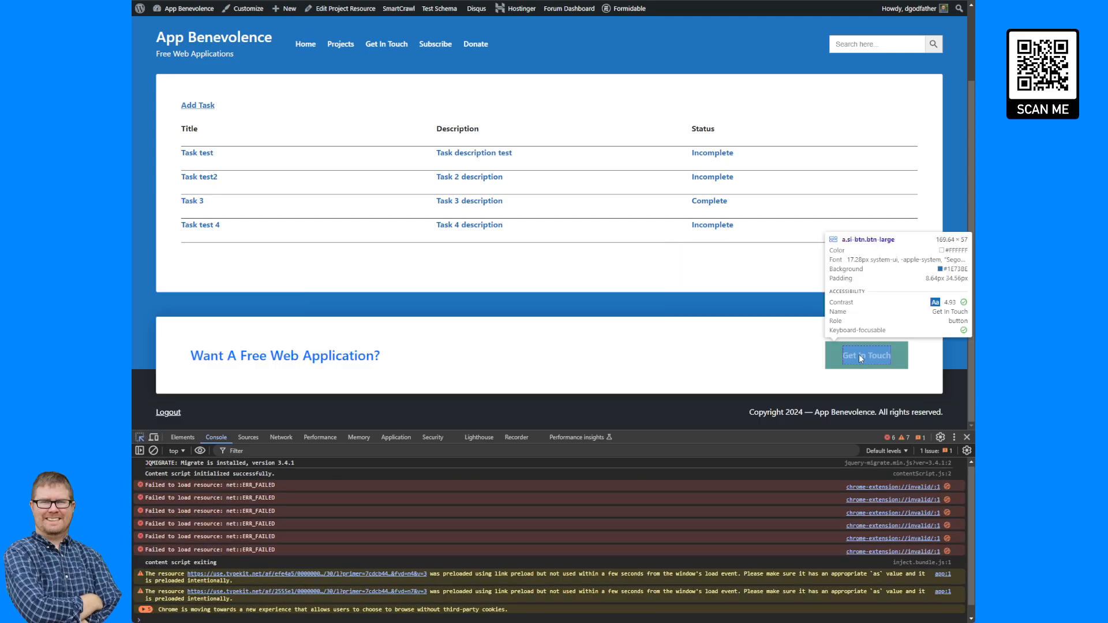
{"action": "left_click", "coordinate": [843, 359]}
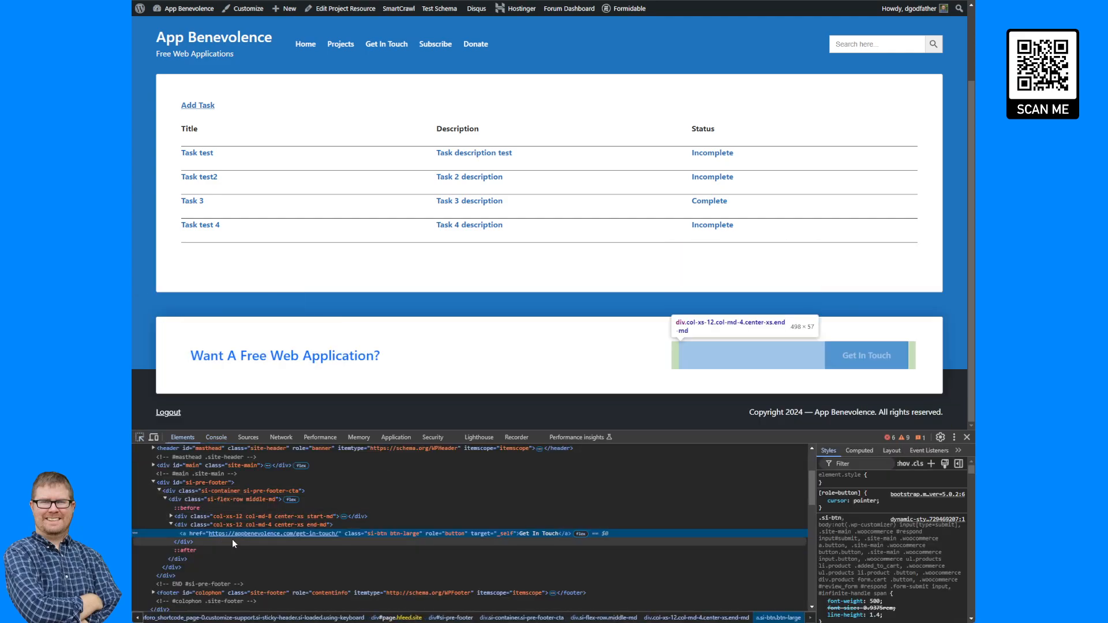
{"action": "double_click", "coordinate": [393, 533]}
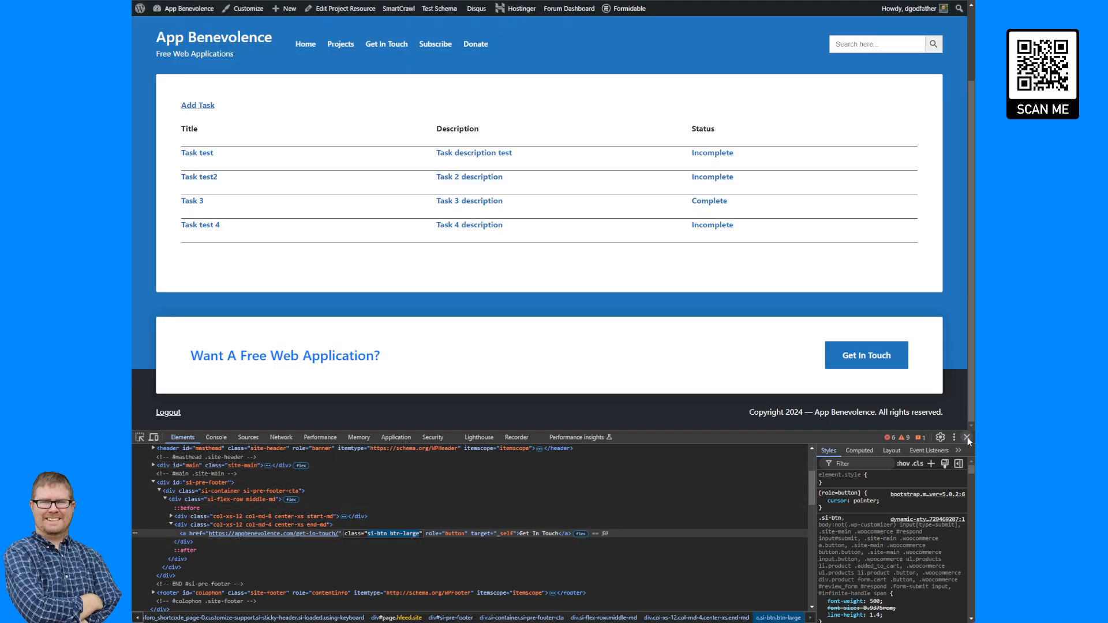
{"action": "left_click", "coordinate": [966, 437]}
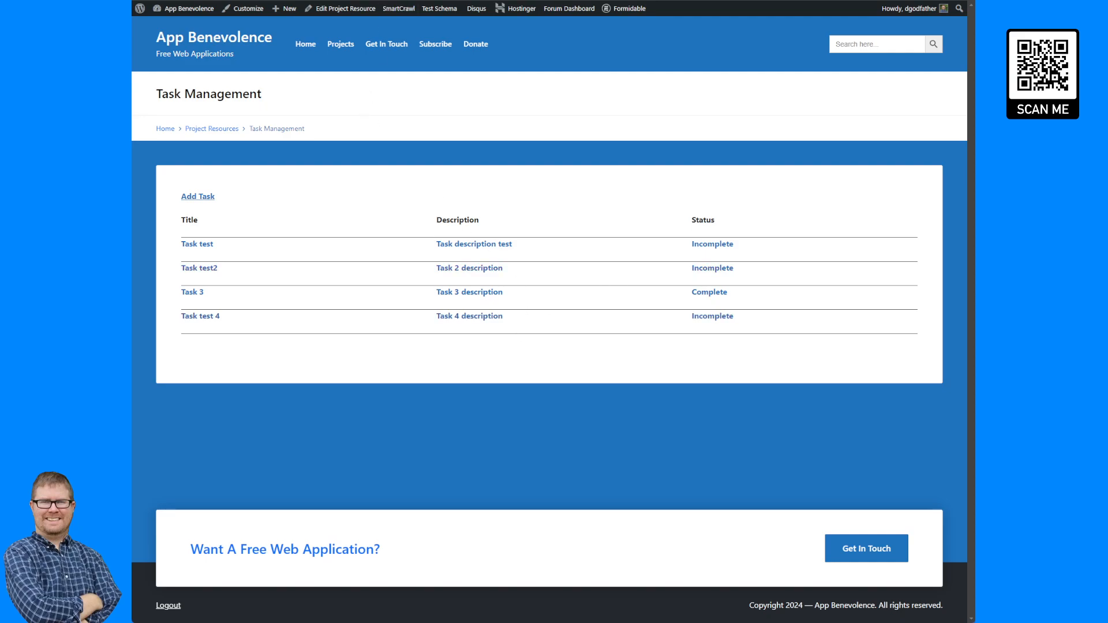
In the view's before content, add class="si-btn btn-medium" to the Add Task modal shortcode, copy that attribute, and update.
{"action": "left_click", "coordinate": [353, 1]}
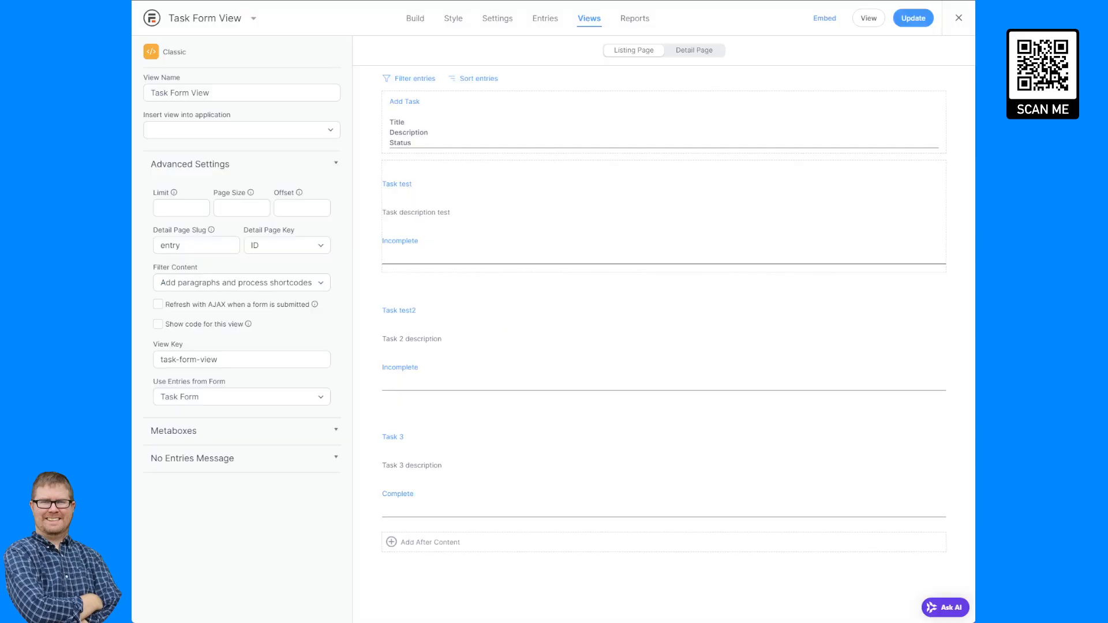
{"action": "left_click", "coordinate": [460, 112]}
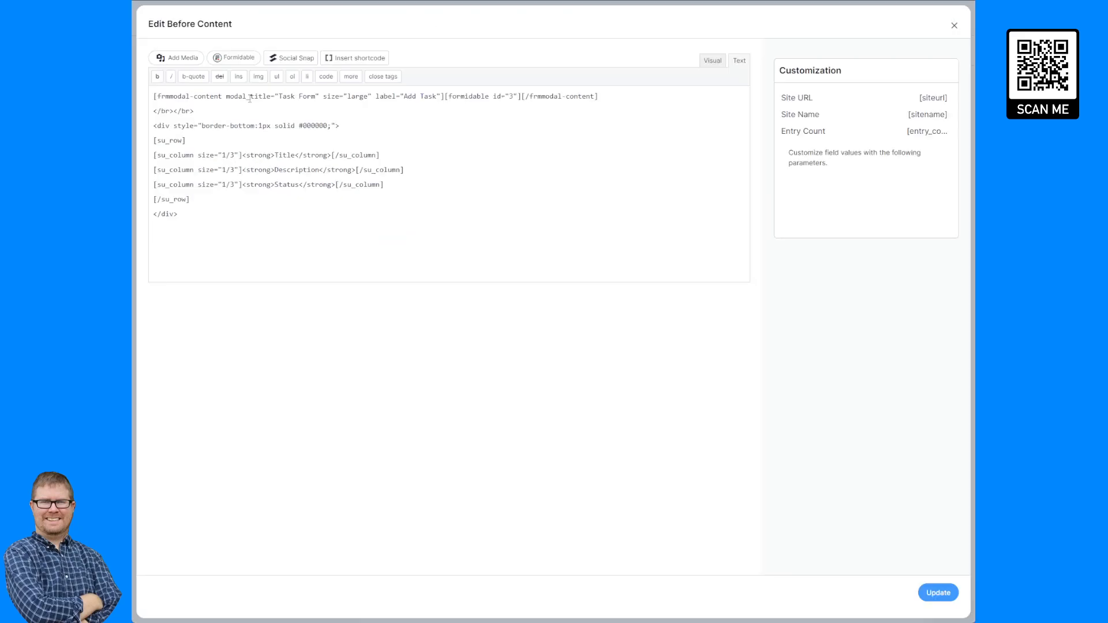
{"action": "left_click", "coordinate": [443, 96]}
{"action": "type", "text": "c"}
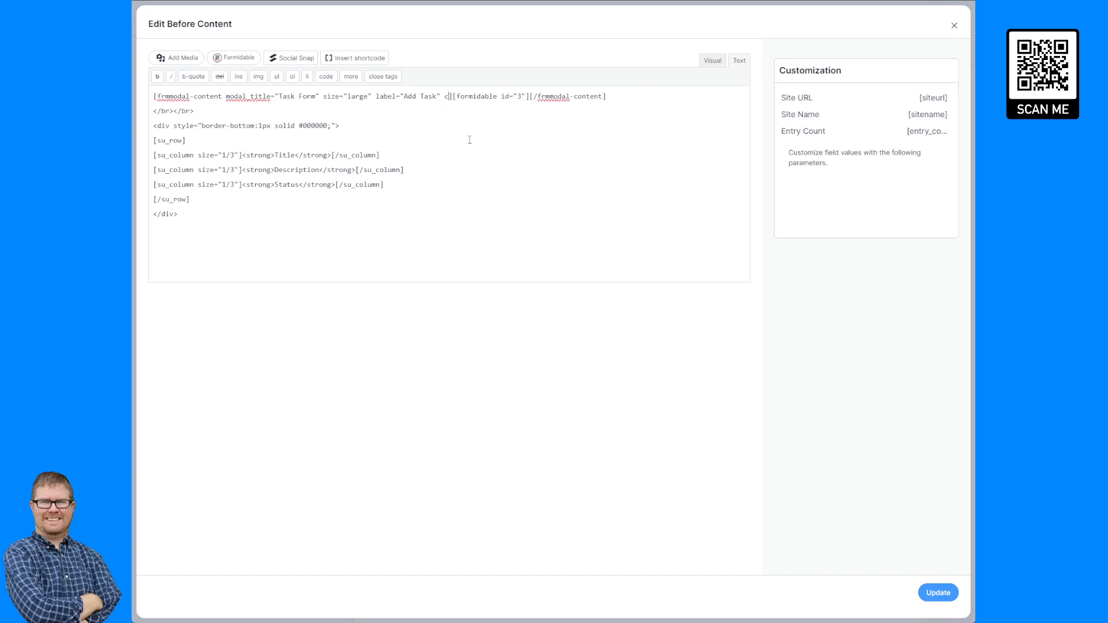
{"action": "type", "text": "lass=\"\""}
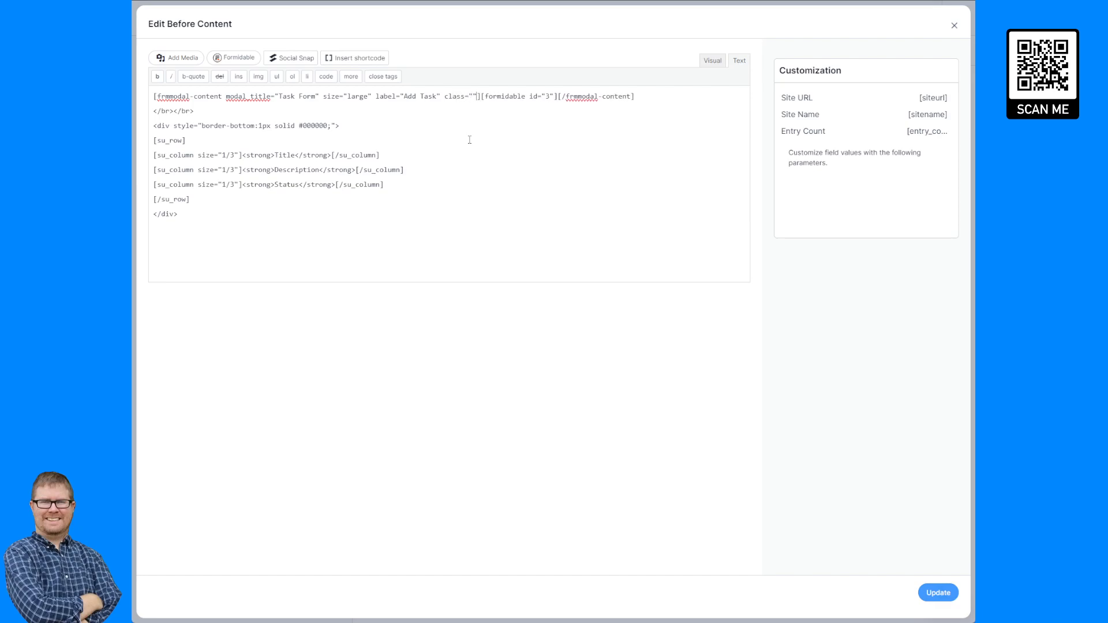
{"action": "type", "text": "si-btn btn-large"}
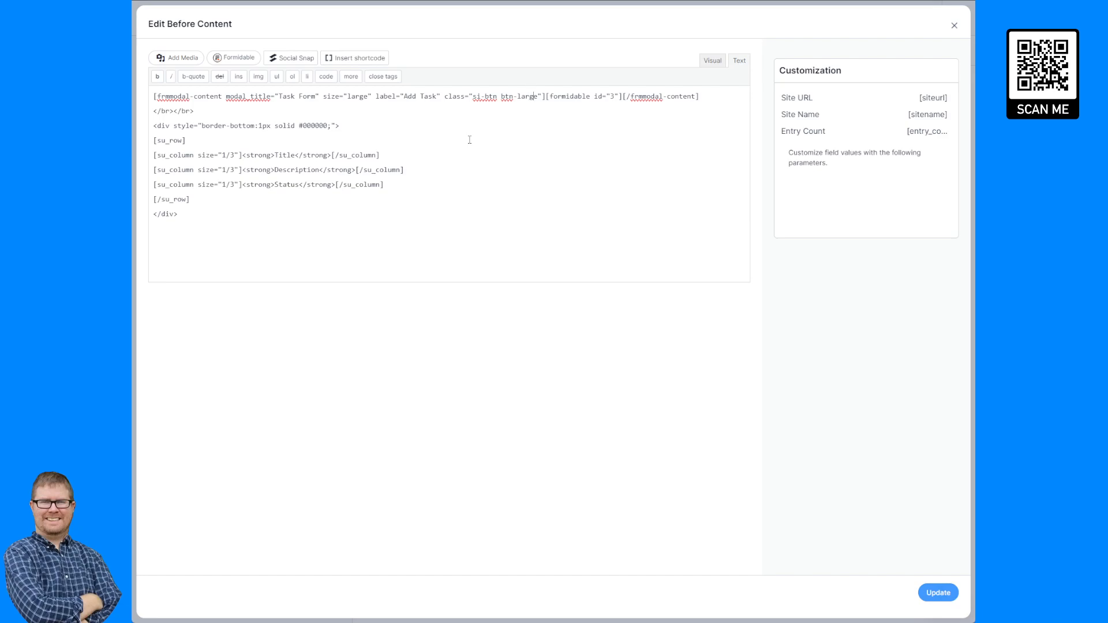
{"action": "key", "text": "ctrl+shift+Left"}
{"action": "type", "text": "medium"}
{"action": "left_click_drag", "start_coordinate": [546, 97], "coordinate": [442, 103]}
{"action": "key", "text": "ctrl+c"}
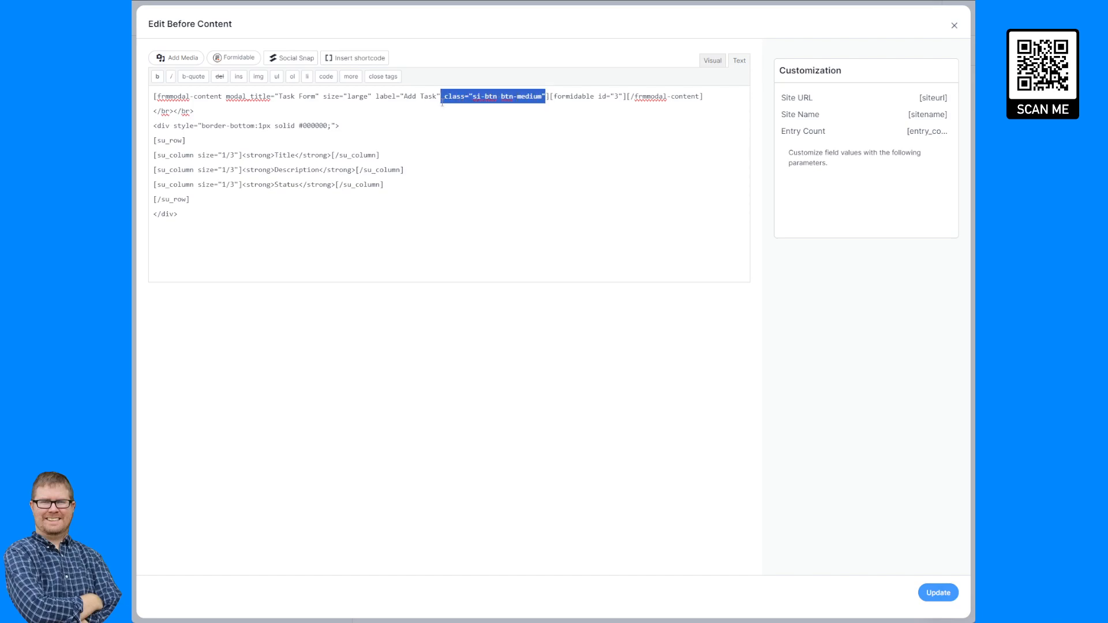
{"action": "left_click", "coordinate": [938, 592]}
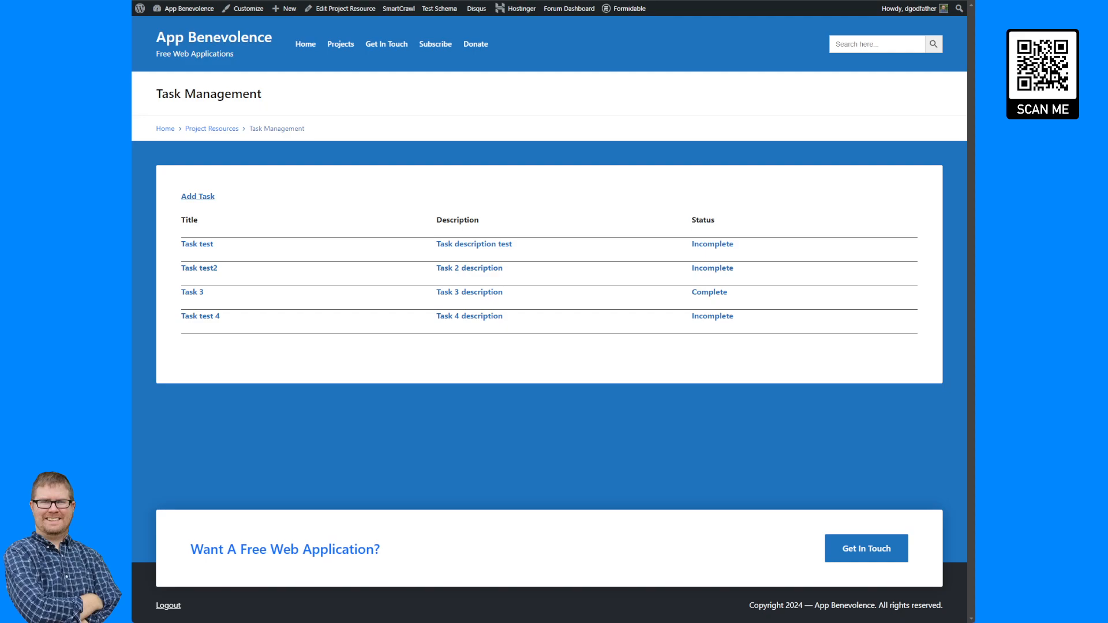
Reload the task management page and test the restyled Add Task button.
{"action": "key", "text": "F5"}
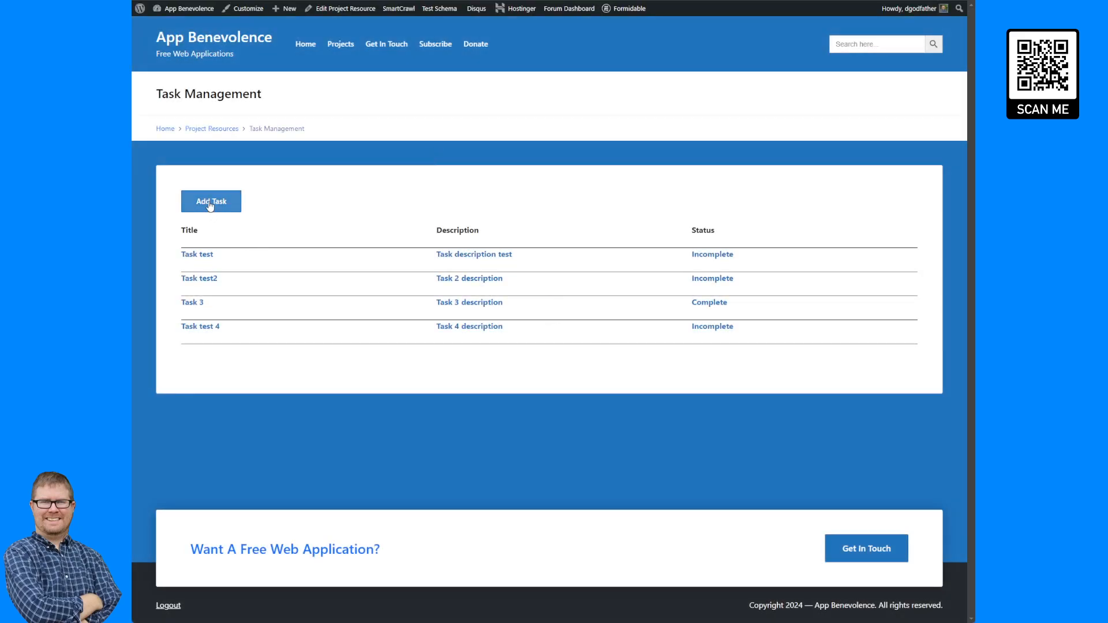
{"action": "left_click", "coordinate": [210, 202]}
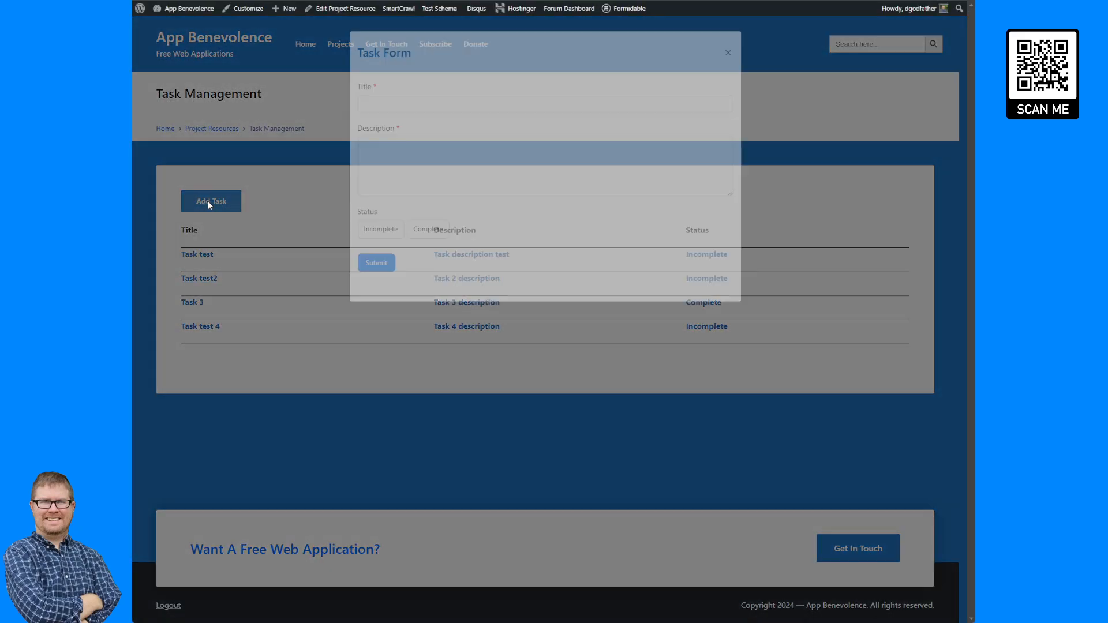
{"action": "left_click", "coordinate": [317, 177]}
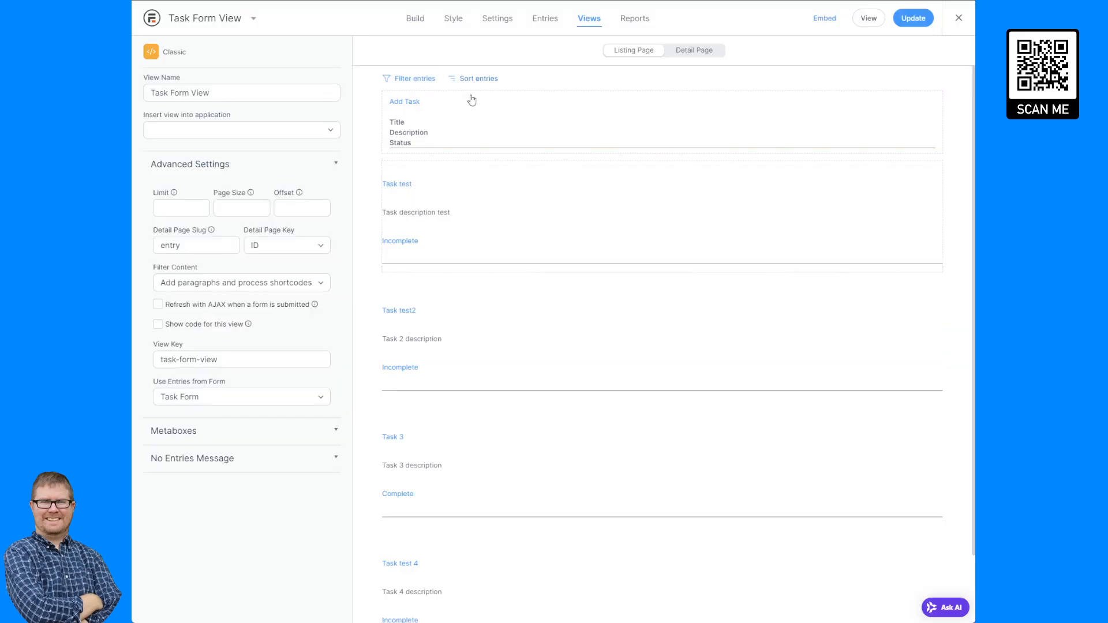
In the detail page content, add class="si-btn btn-medium" to the Back To List link and the Edit Task modal shortcode, then update.
{"action": "left_click", "coordinate": [710, 54]}
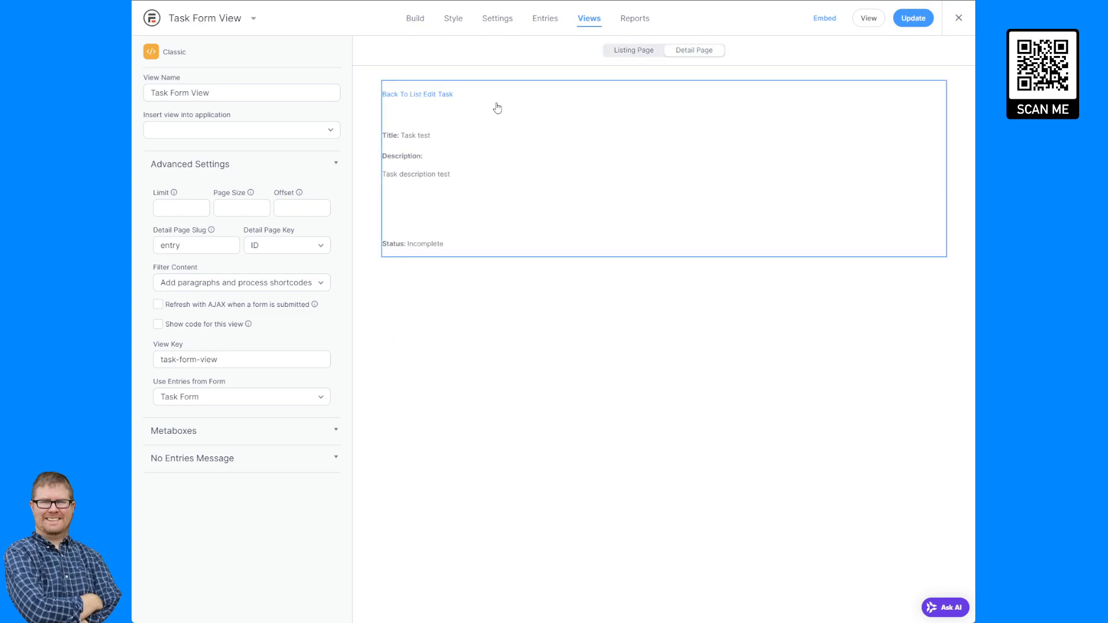
{"action": "left_click", "coordinate": [492, 107]}
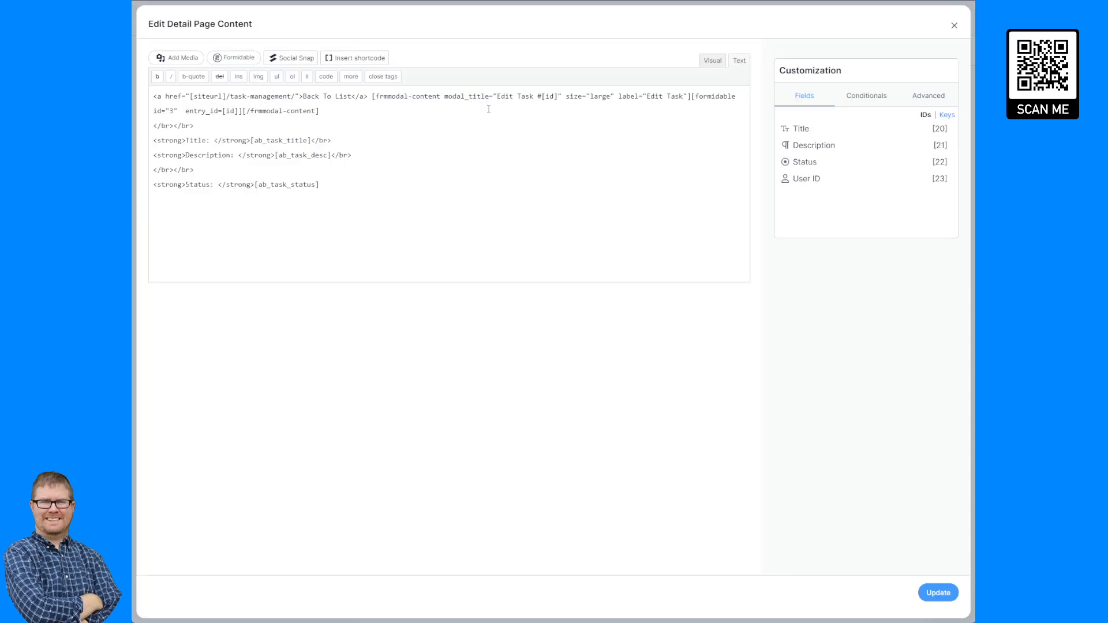
{"action": "left_click", "coordinate": [299, 97]}
{"action": "key", "text": "ctrl+v"}
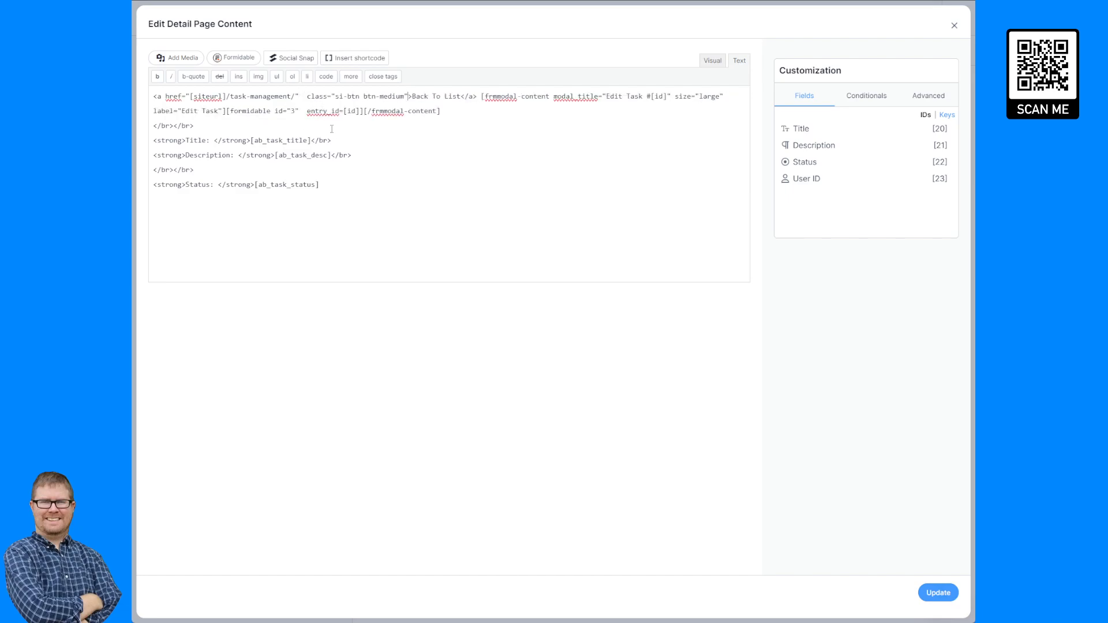
{"action": "left_click", "coordinate": [308, 97]}
{"action": "key", "text": "BackSpace"}
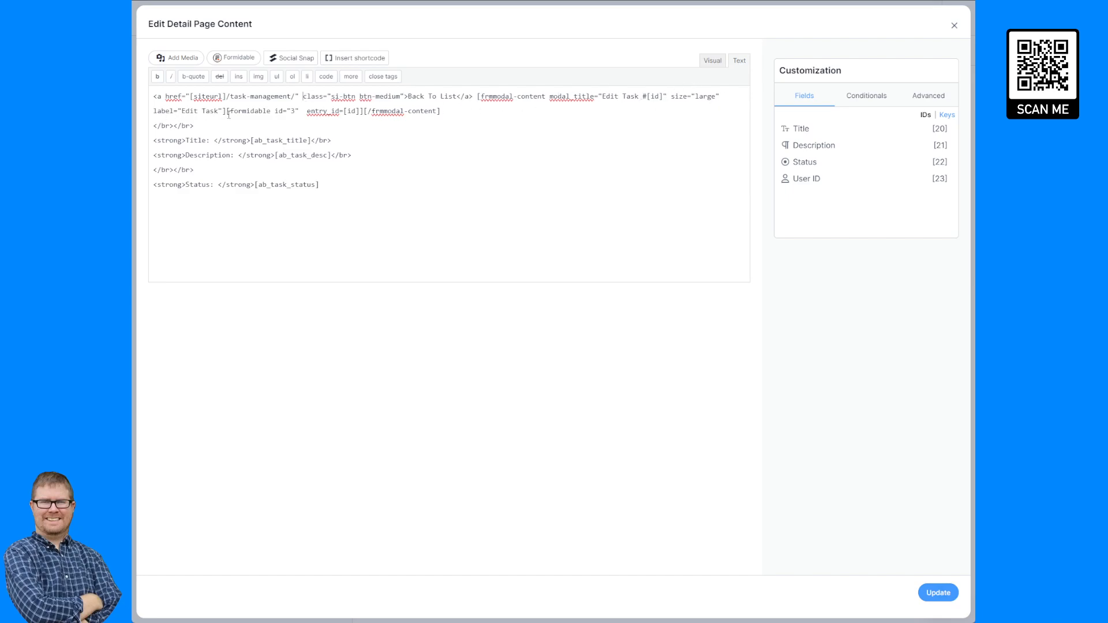
{"action": "key", "text": "ctrl+v"}
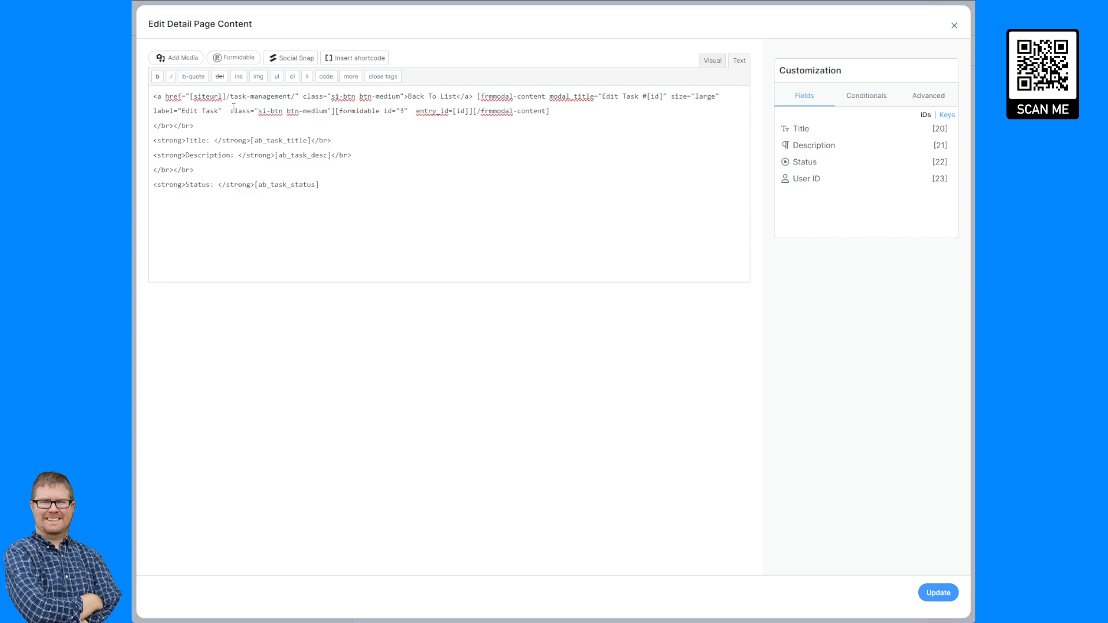
{"action": "left_click", "coordinate": [234, 107]}
{"action": "key", "text": "BackSpace"}
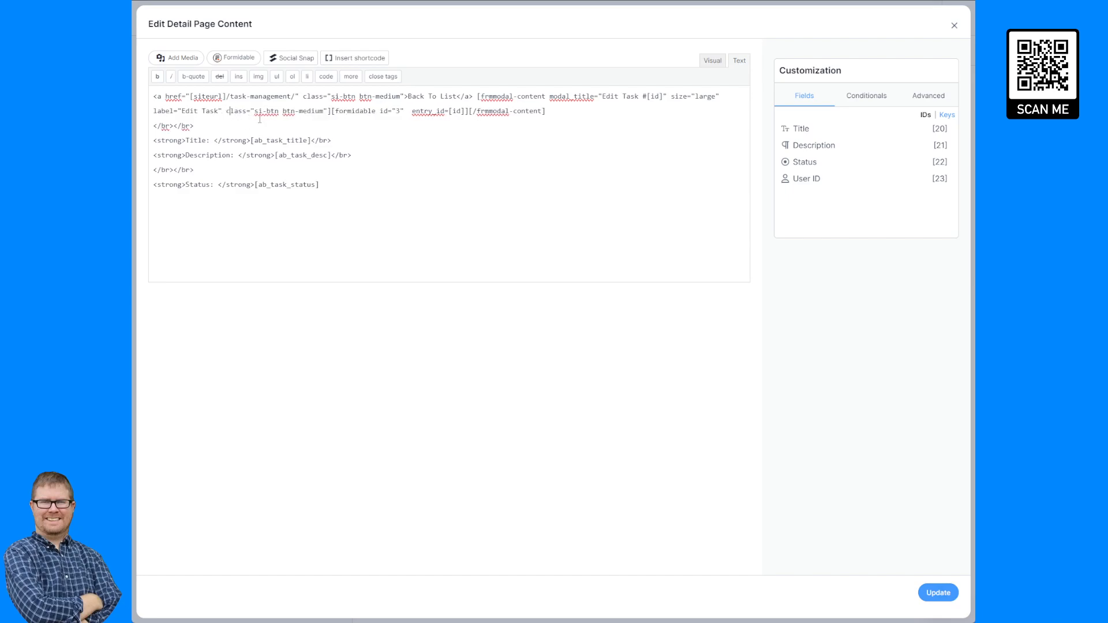
{"action": "left_click", "coordinate": [941, 593]}
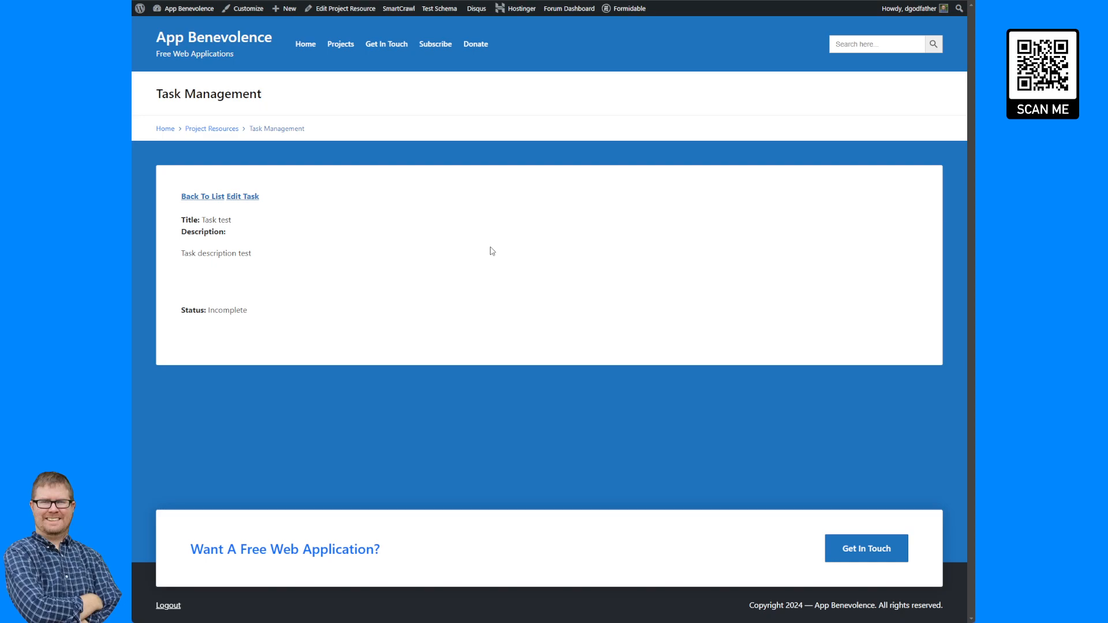
Reload the page and open task detail pages to test the Back To List and Edit Task buttons.
{"action": "key", "text": "F5"}
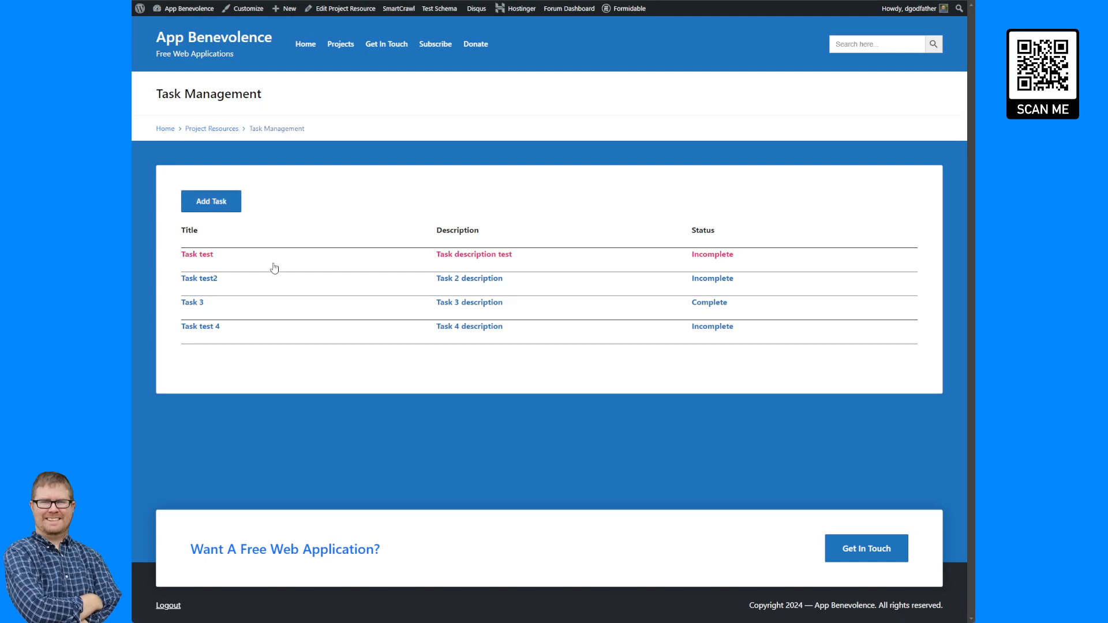
{"action": "left_click", "coordinate": [274, 269]}
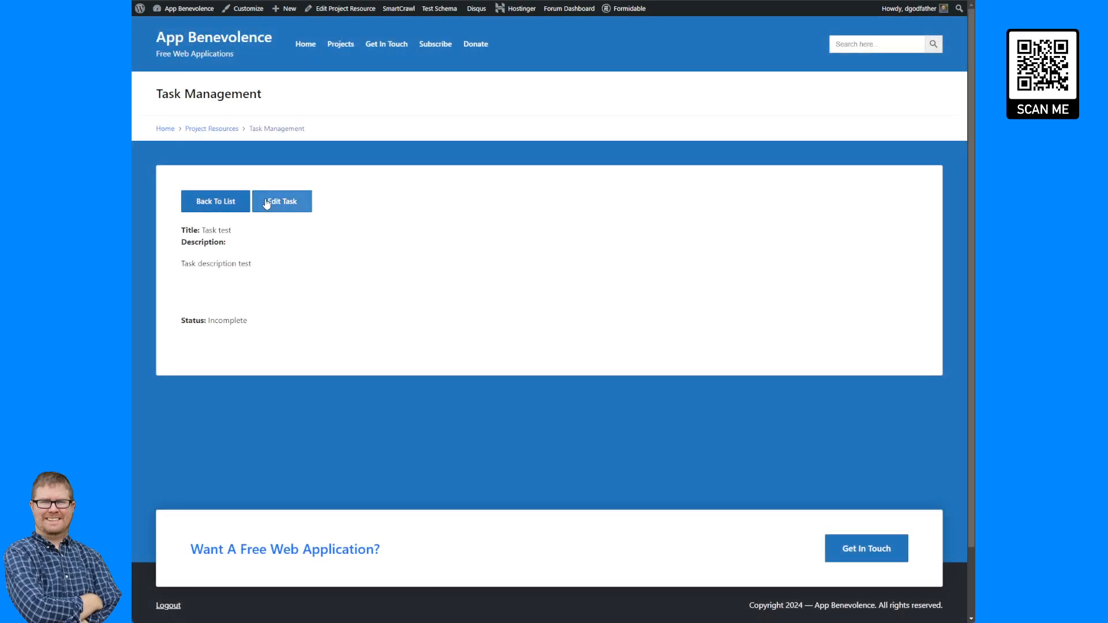
{"action": "left_click", "coordinate": [266, 203]}
{"action": "left_click", "coordinate": [314, 245]}
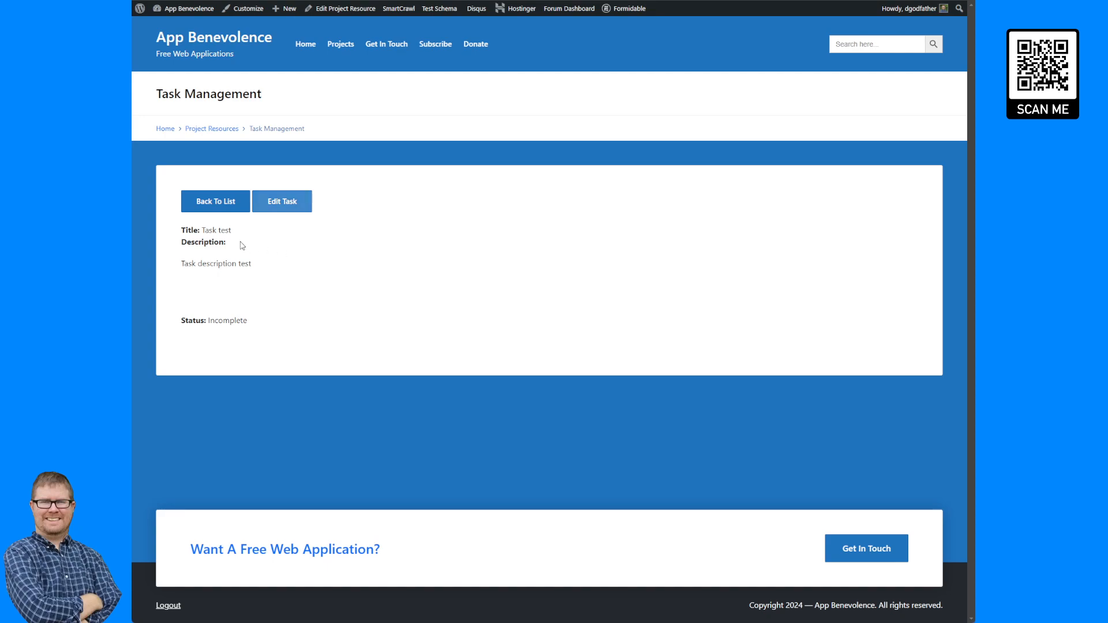
{"action": "left_click", "coordinate": [228, 209]}
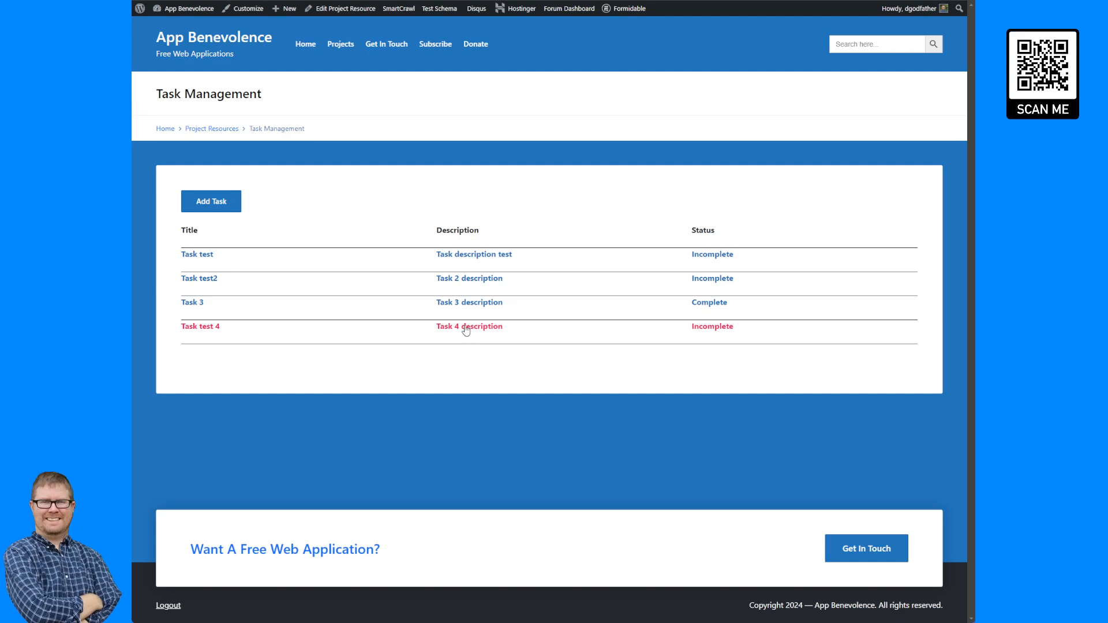
{"action": "left_click", "coordinate": [466, 330]}
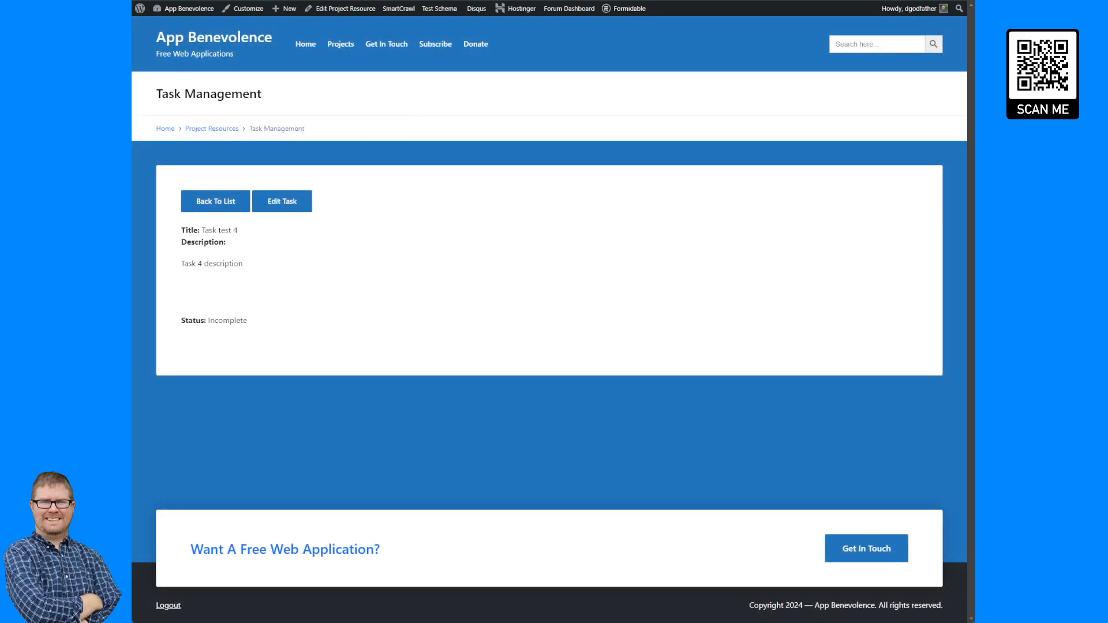
Open Edit Task for Task test 4, set its status to Complete, and update it.
{"action": "left_click", "coordinate": [309, 205]}
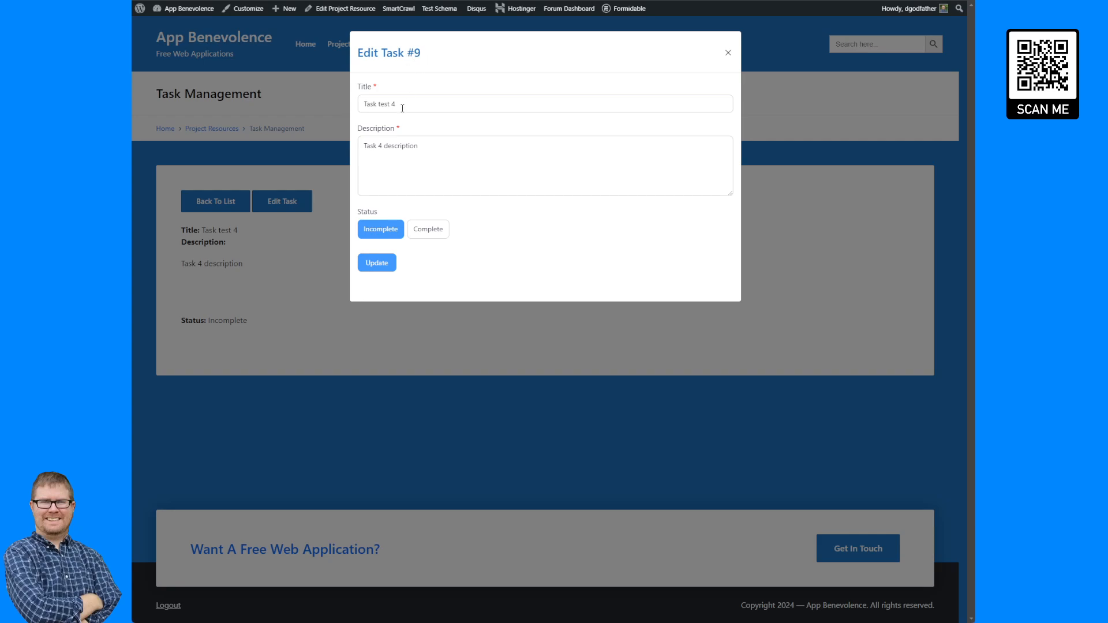
{"action": "left_click", "coordinate": [430, 230]}
{"action": "left_click", "coordinate": [440, 231]}
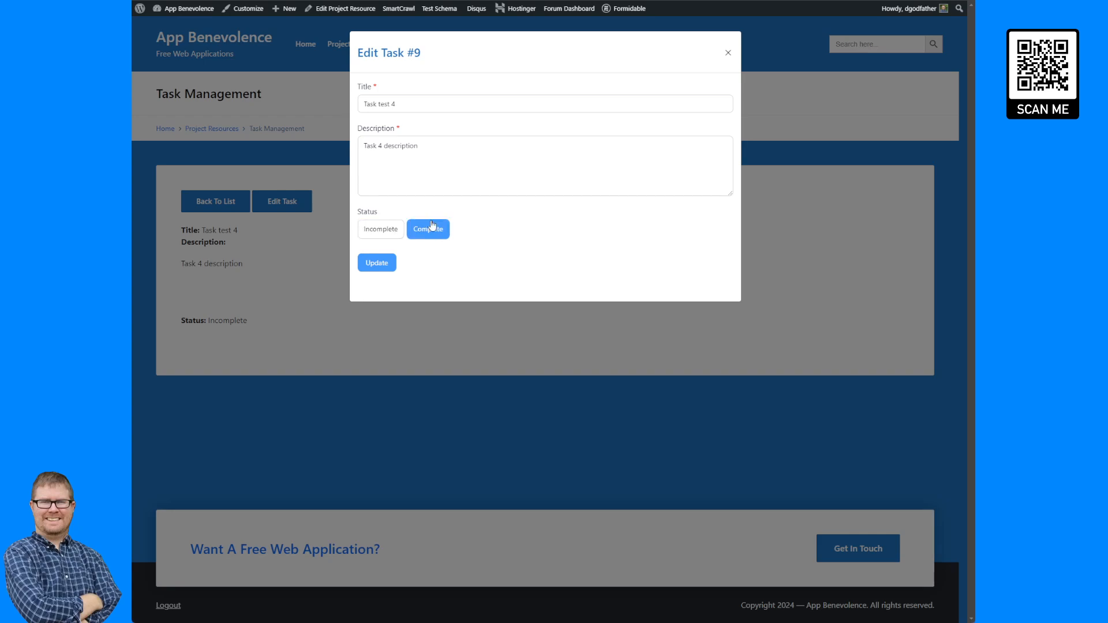
{"action": "left_click", "coordinate": [377, 263]}
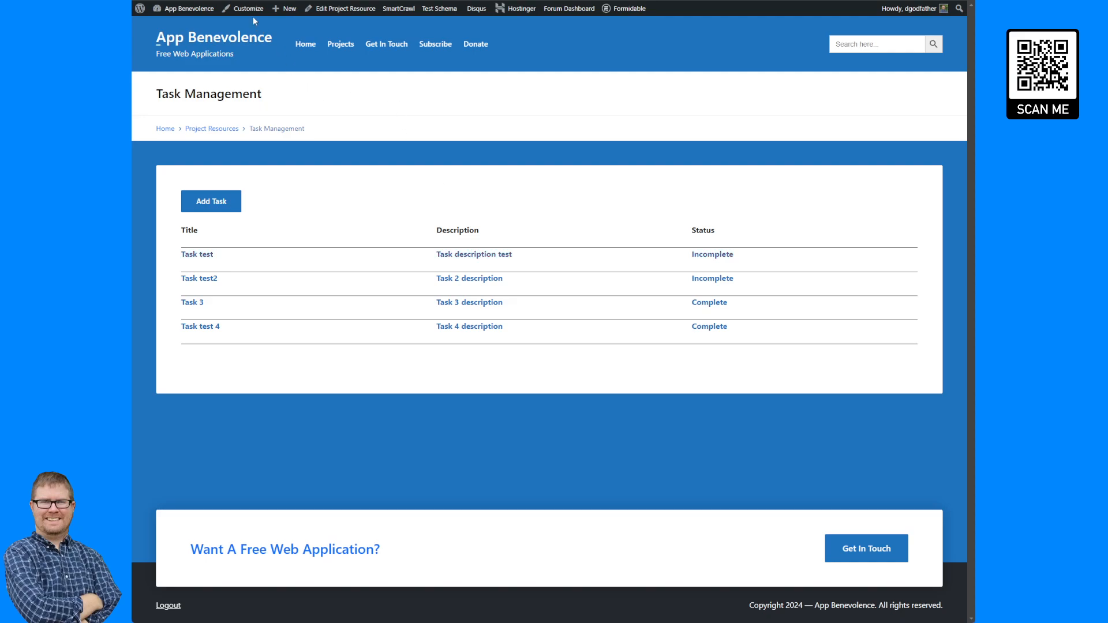
Create a blank form titled Comment Form and enable submitting it with AJAX.
{"action": "left_click", "coordinate": [560, 251]}
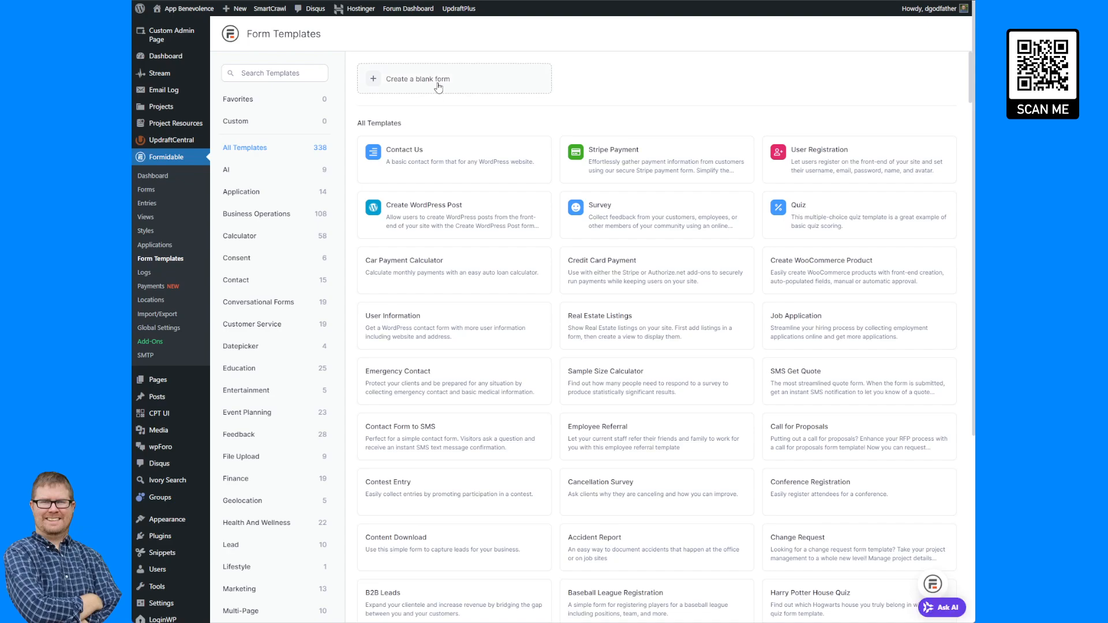
{"action": "left_click", "coordinate": [437, 85]}
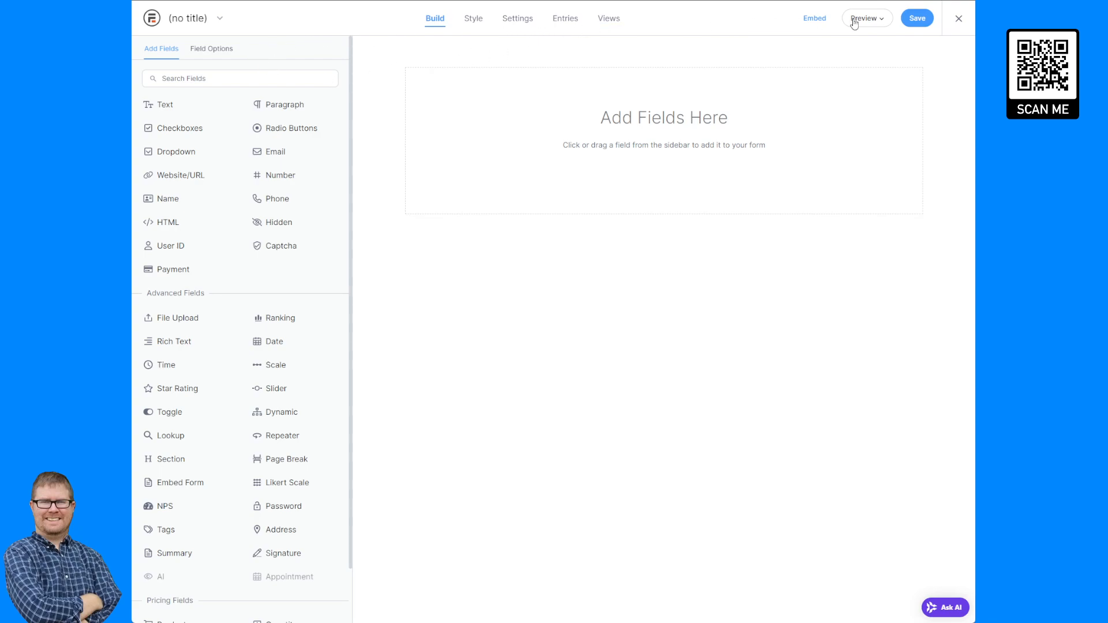
{"action": "left_click", "coordinate": [522, 22]}
{"action": "left_click", "coordinate": [395, 115]}
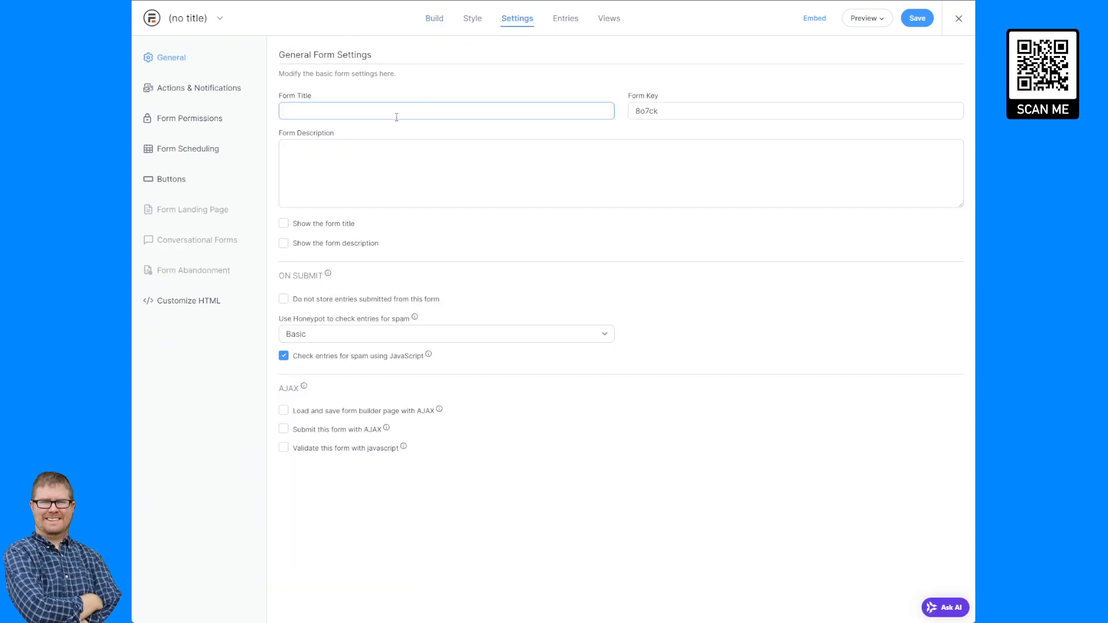
{"action": "type", "text": "Comment Form"}
{"action": "left_click", "coordinate": [350, 430]}
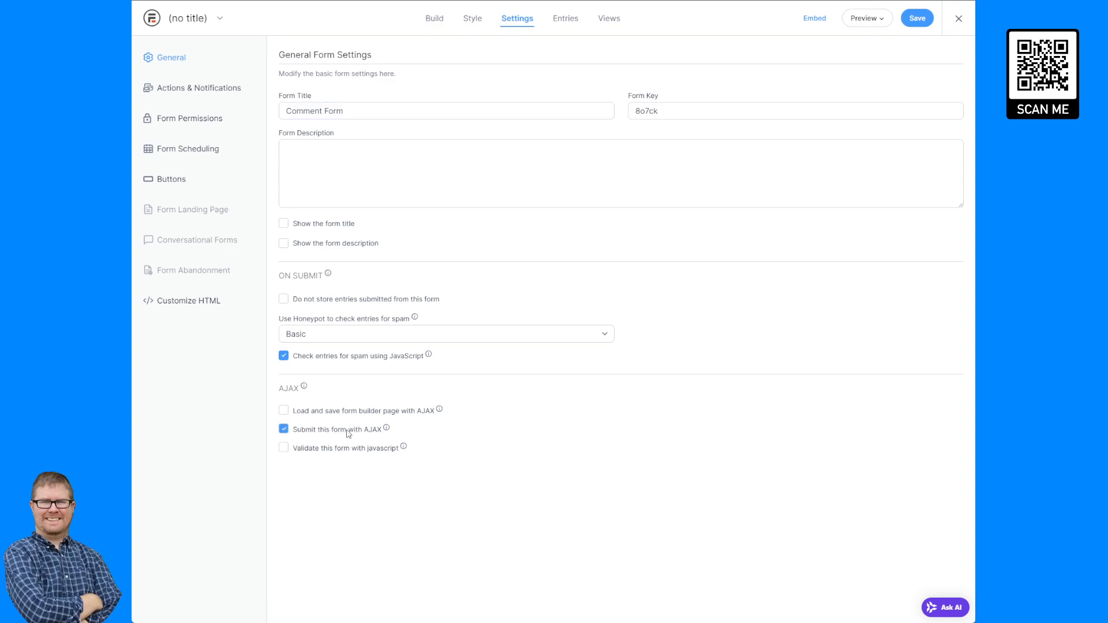
Turn off the form's Send Email action and save the form.
{"action": "left_click", "coordinate": [199, 92]}
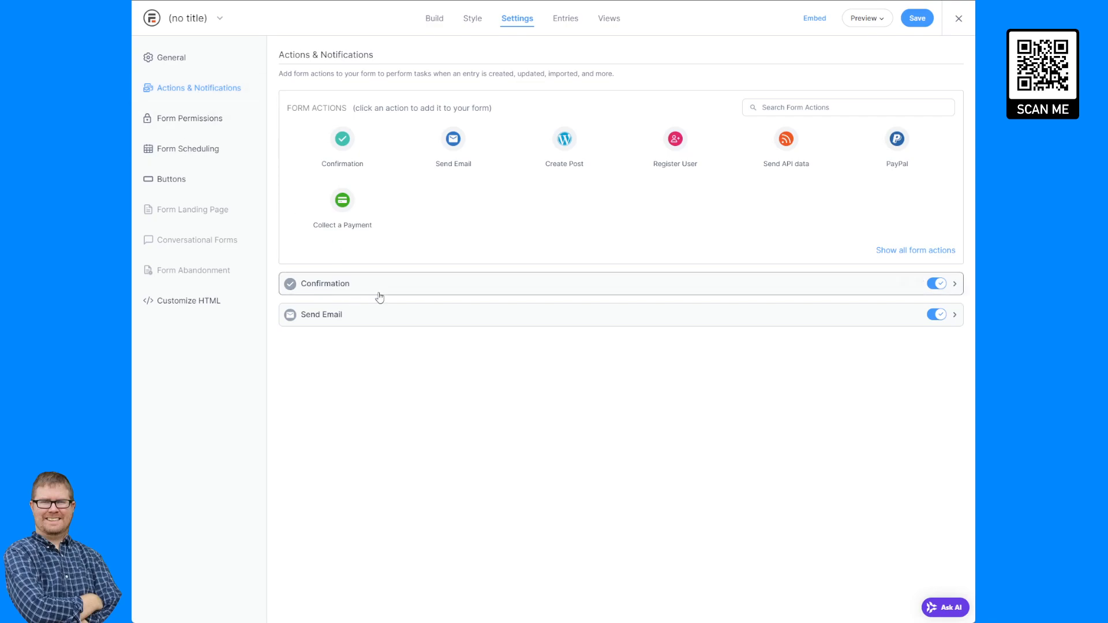
{"action": "left_click", "coordinate": [936, 315]}
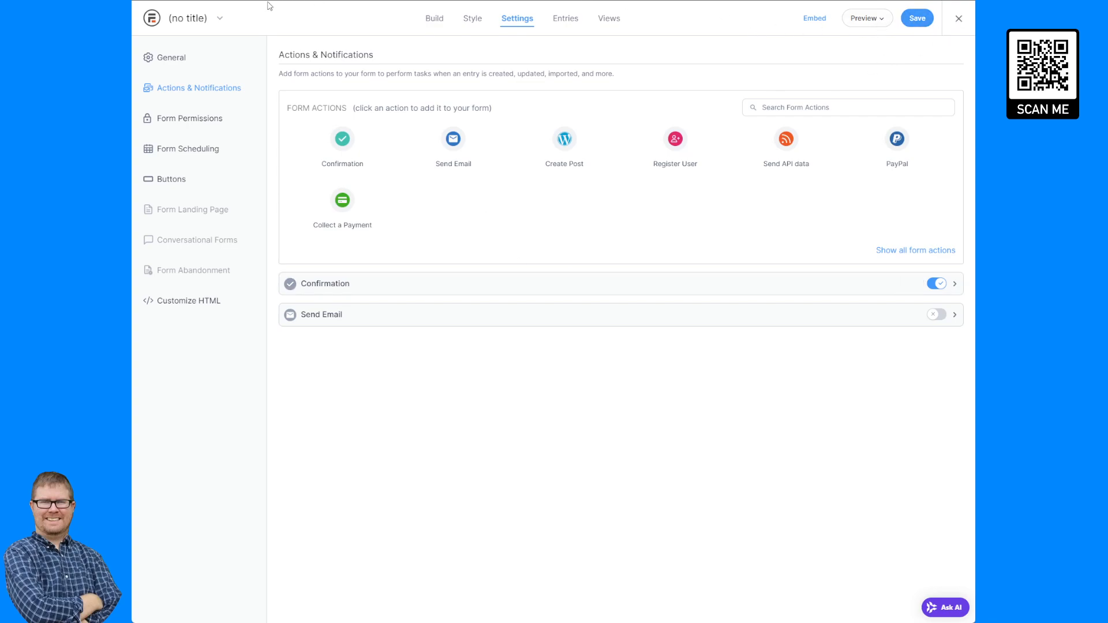
{"action": "left_click", "coordinate": [916, 19]}
{"action": "left_click", "coordinate": [188, 57]}
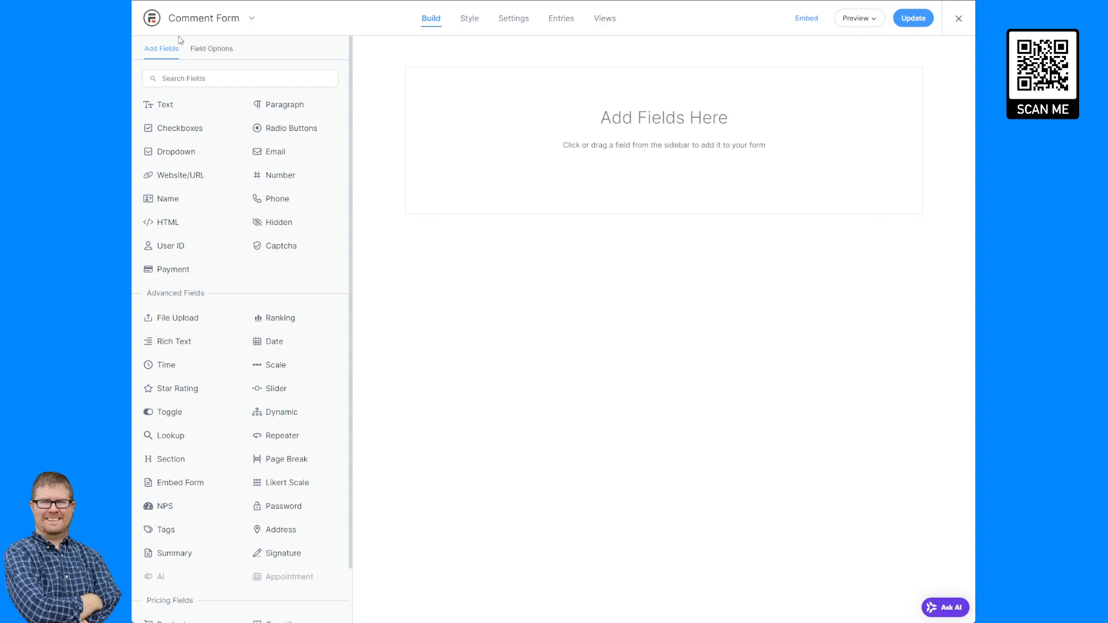
Add a Paragraph field labelled Comments to the form.
{"action": "left_click", "coordinate": [266, 107]}
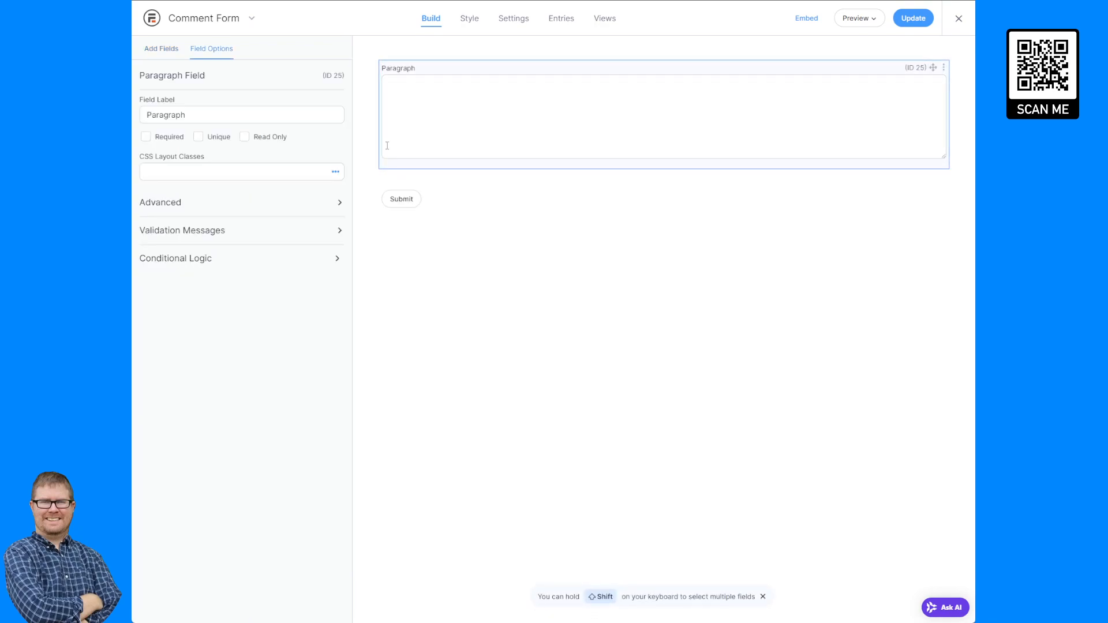
{"action": "double_click", "coordinate": [225, 114]}
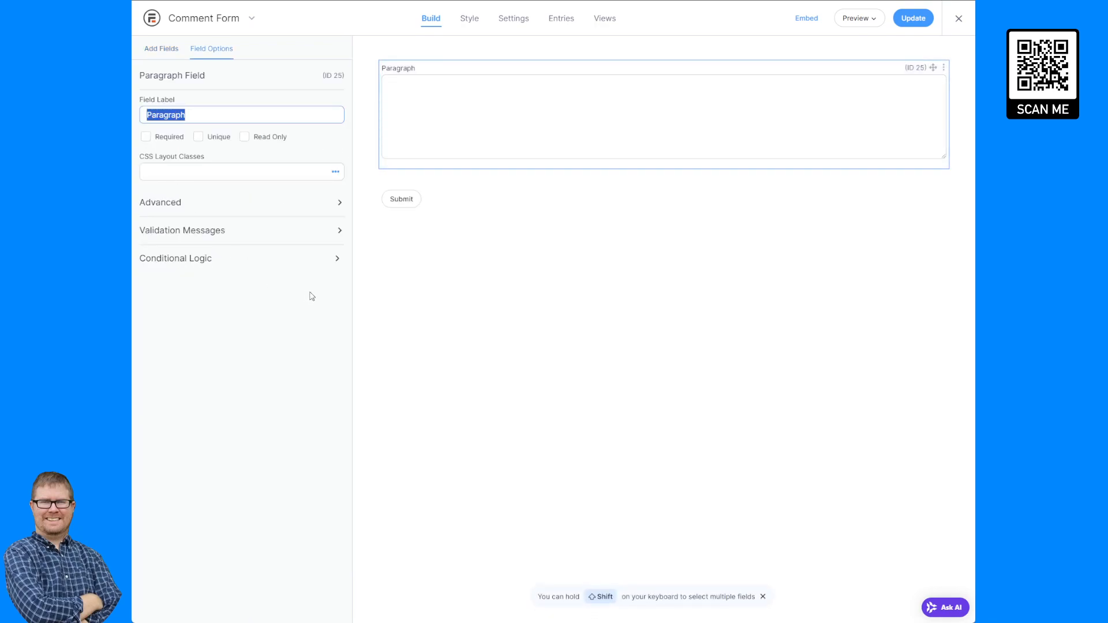
{"action": "type", "text": "Comments"}
{"action": "left_click", "coordinate": [640, 333]}
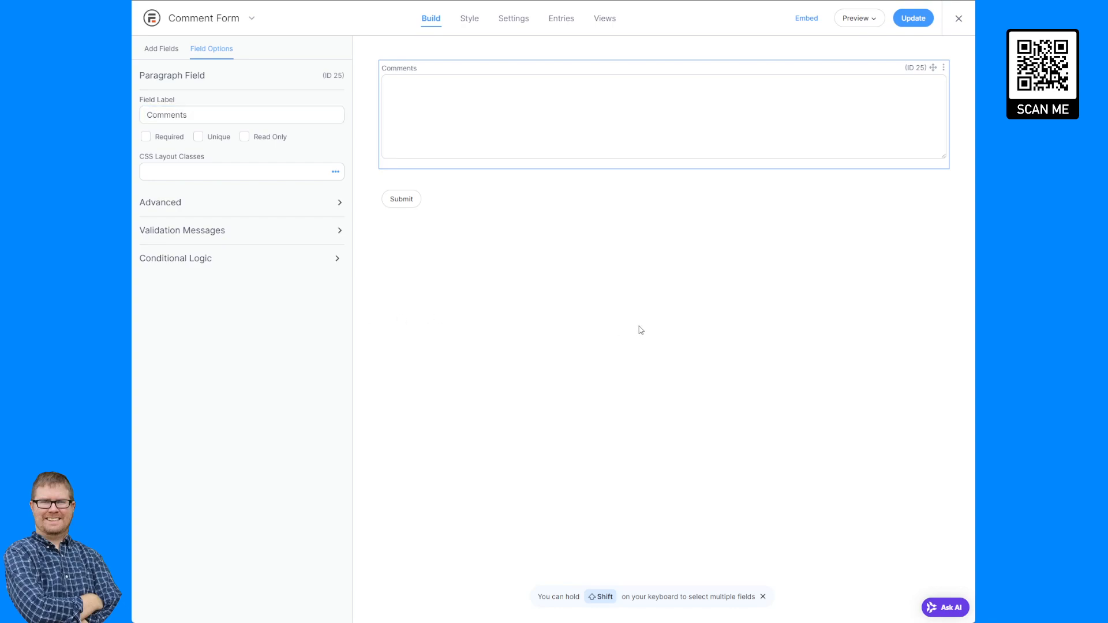
Add a Hidden field and set its default value to [get param=entry].
{"action": "left_click", "coordinate": [167, 56]}
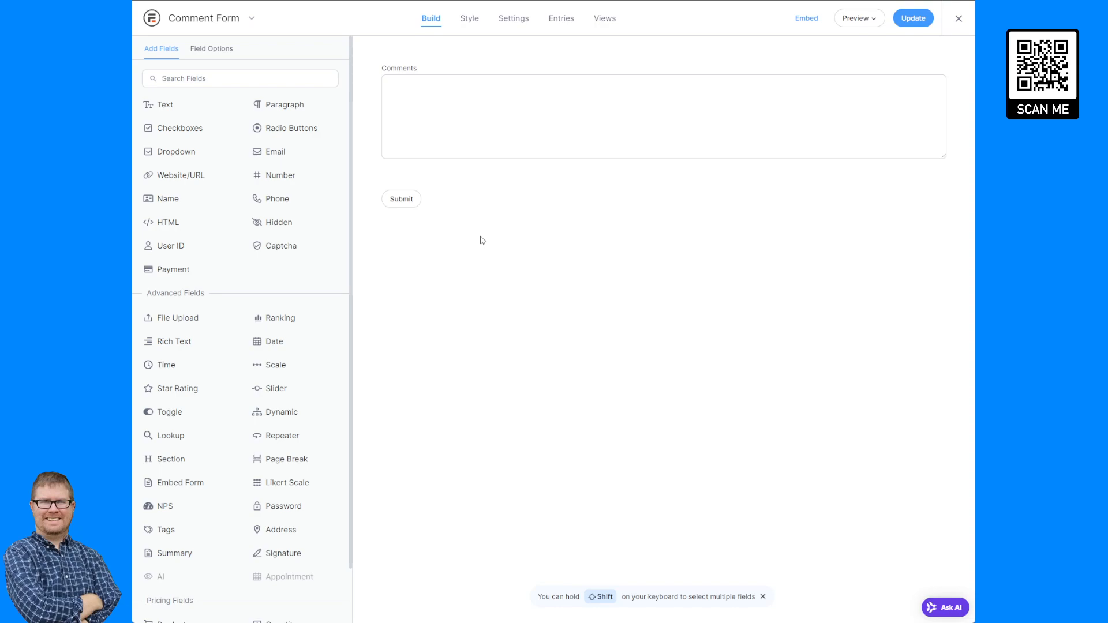
{"action": "left_click", "coordinate": [269, 226]}
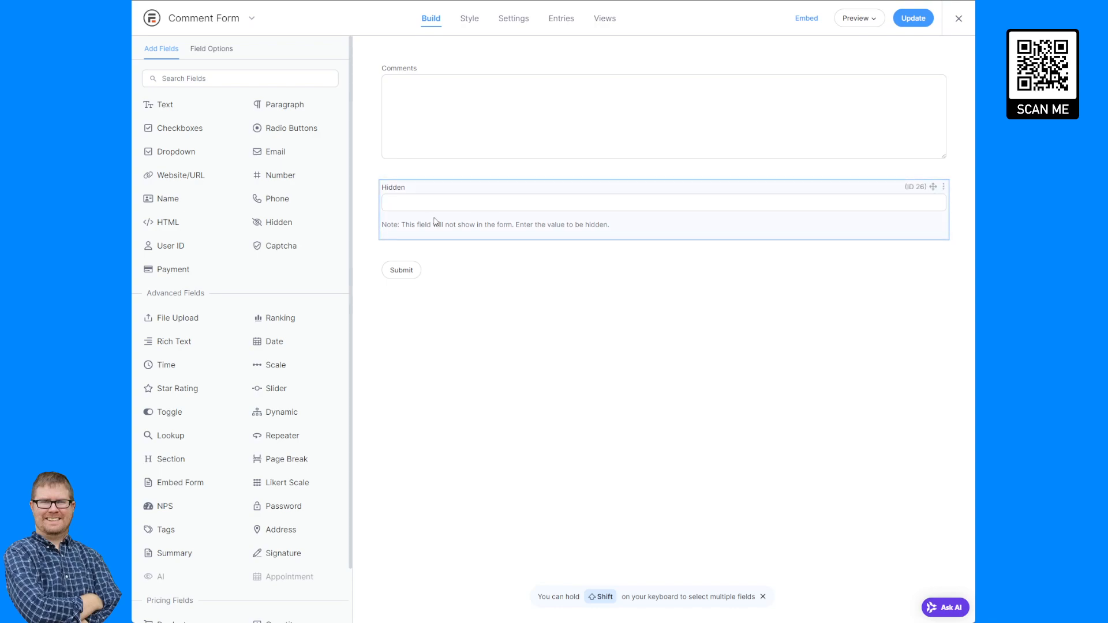
{"action": "left_click", "coordinate": [436, 222]}
{"action": "left_click", "coordinate": [256, 171]}
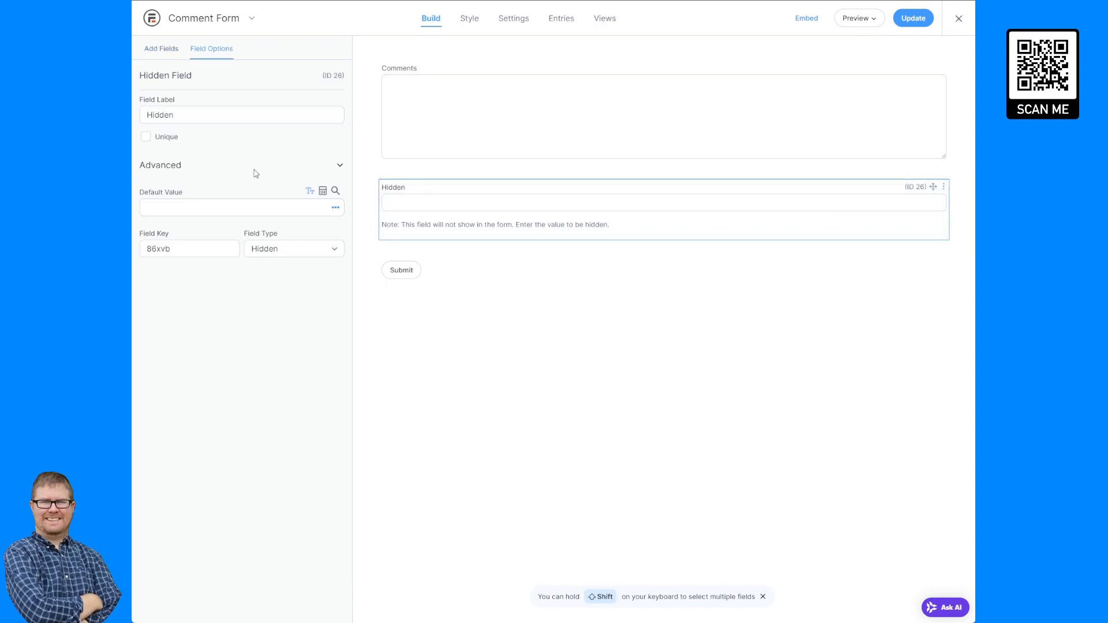
{"action": "left_click", "coordinate": [229, 205]}
{"action": "type", "text": "[get"}
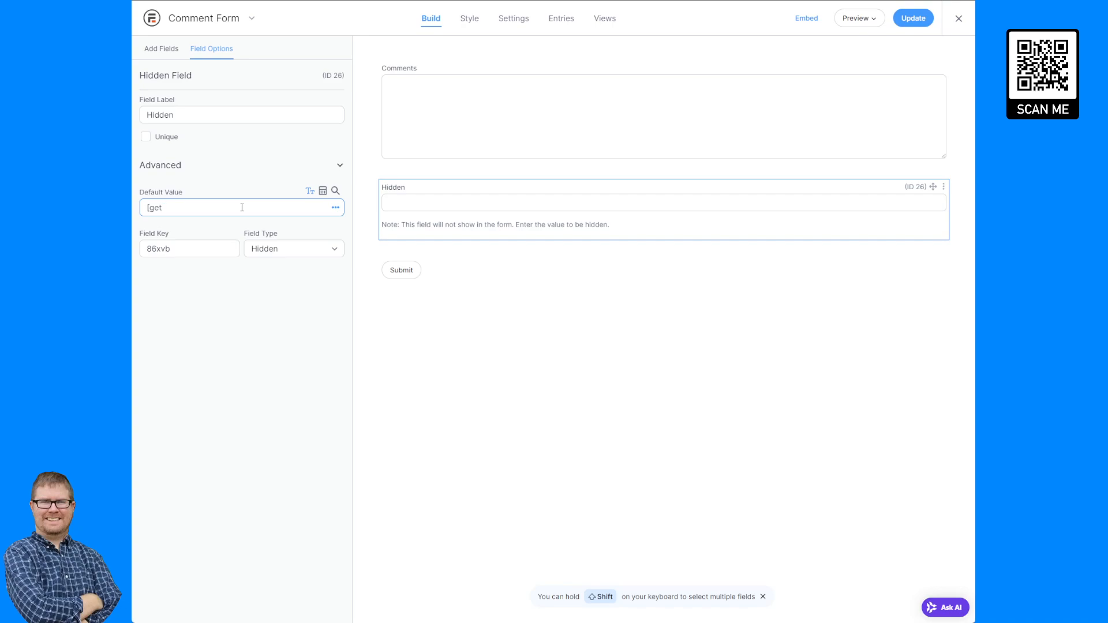
{"action": "type", "text": " pa"}
{"action": "key", "text": "BackSpace"}
{"action": "type", "text": "param=entry]"}
Add a User ID field at the top of the form and update the form.
{"action": "left_click", "coordinate": [170, 50]}
{"action": "scroll", "coordinate": [269, 241], "scroll_direction": "down", "scroll_amount": 1}
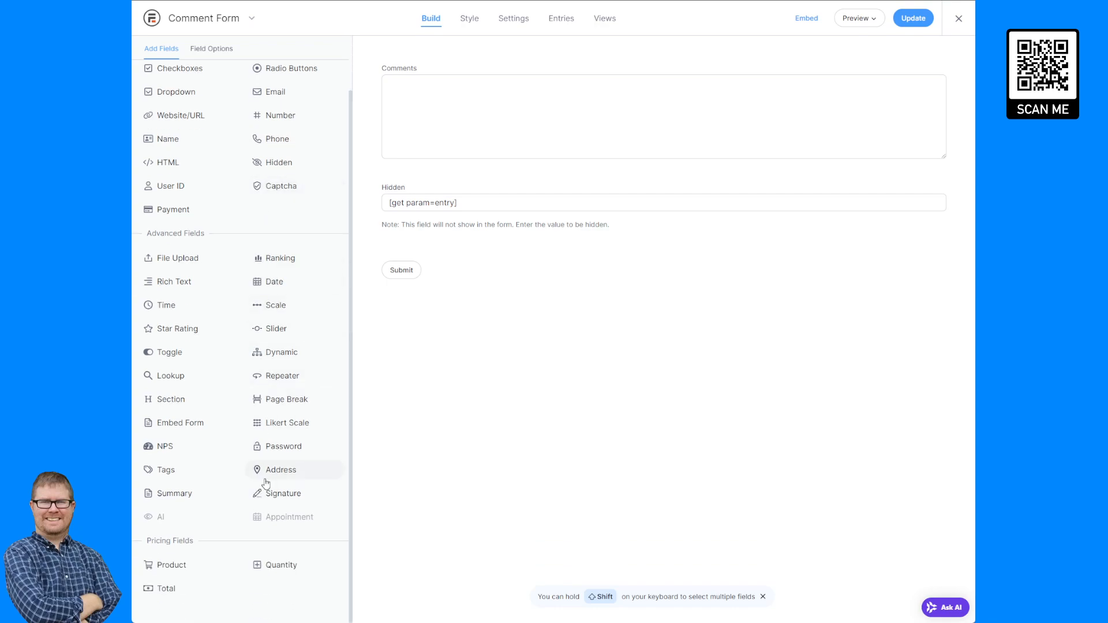
{"action": "scroll", "coordinate": [271, 280], "scroll_direction": "up", "scroll_amount": 1}
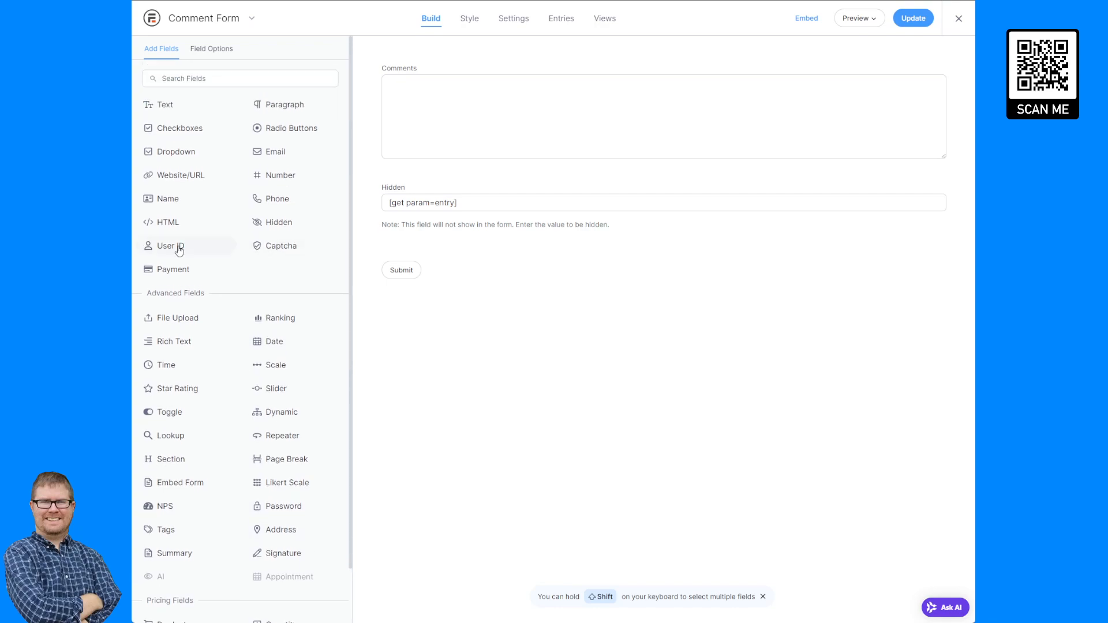
{"action": "left_click_drag", "start_coordinate": [178, 249], "coordinate": [530, 88]}
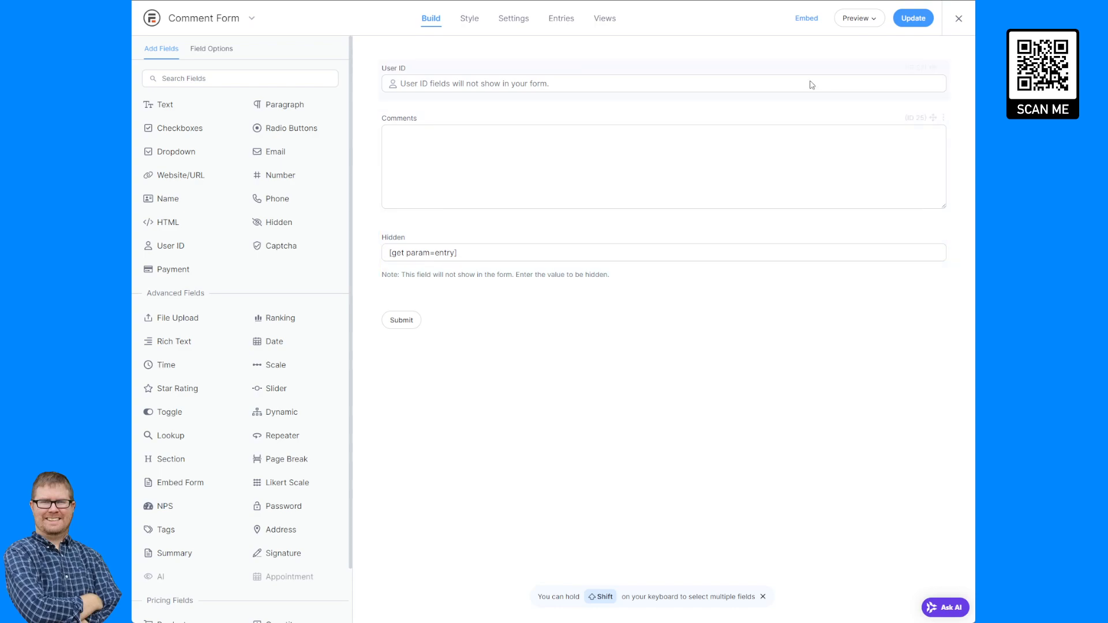
{"action": "left_click", "coordinate": [923, 25]}
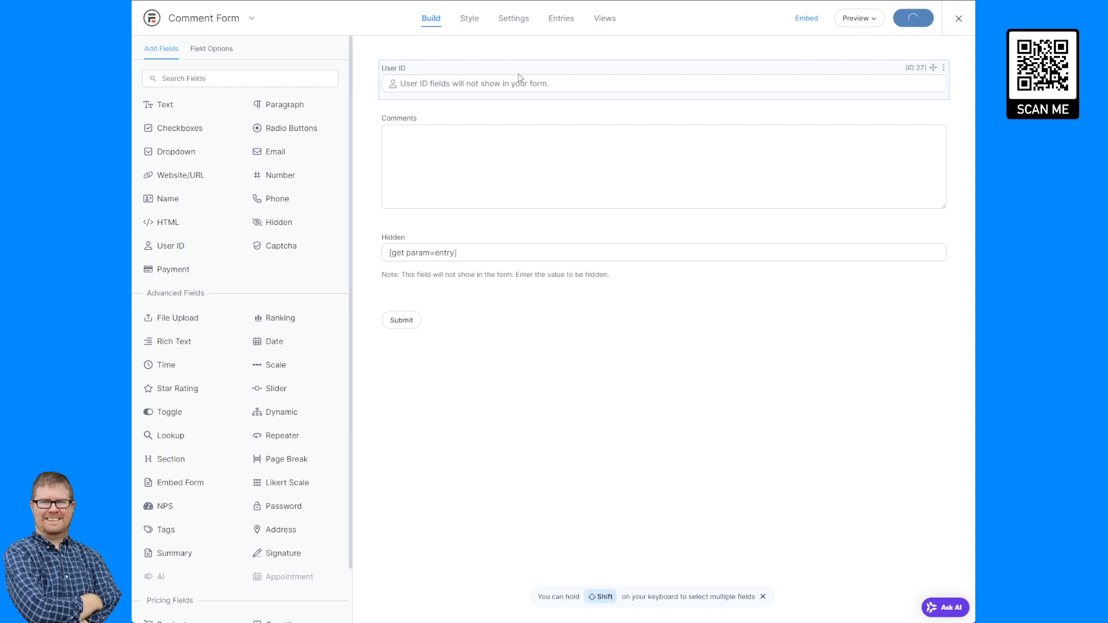
Set the User ID field's key to ab_comment_user and copy its ab_comment_ prefix.
{"action": "left_click", "coordinate": [464, 123]}
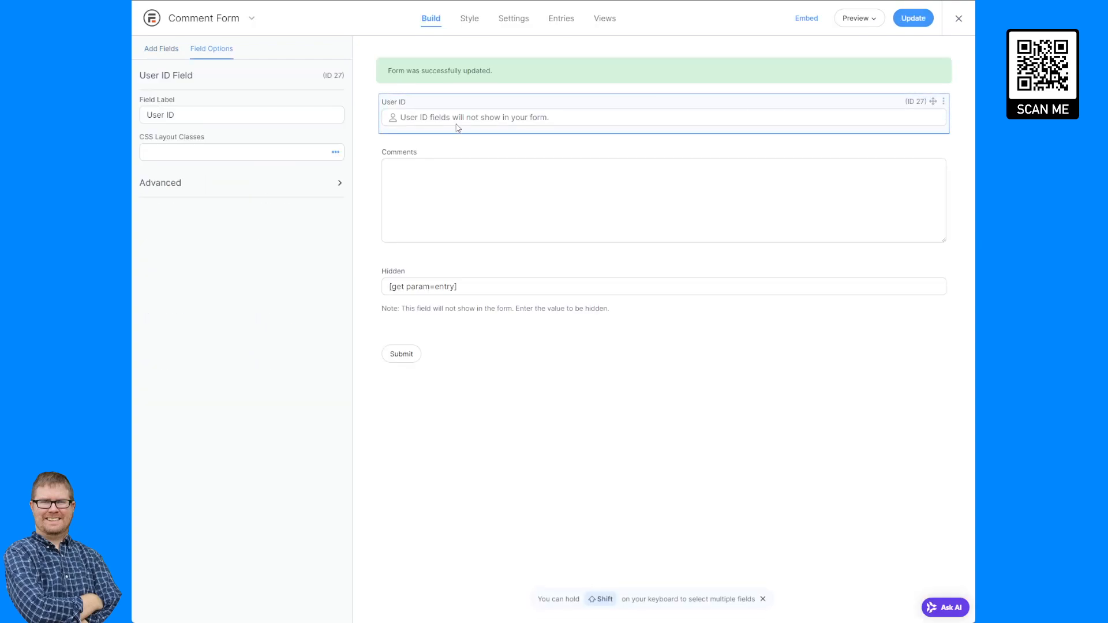
{"action": "left_click", "coordinate": [237, 183]}
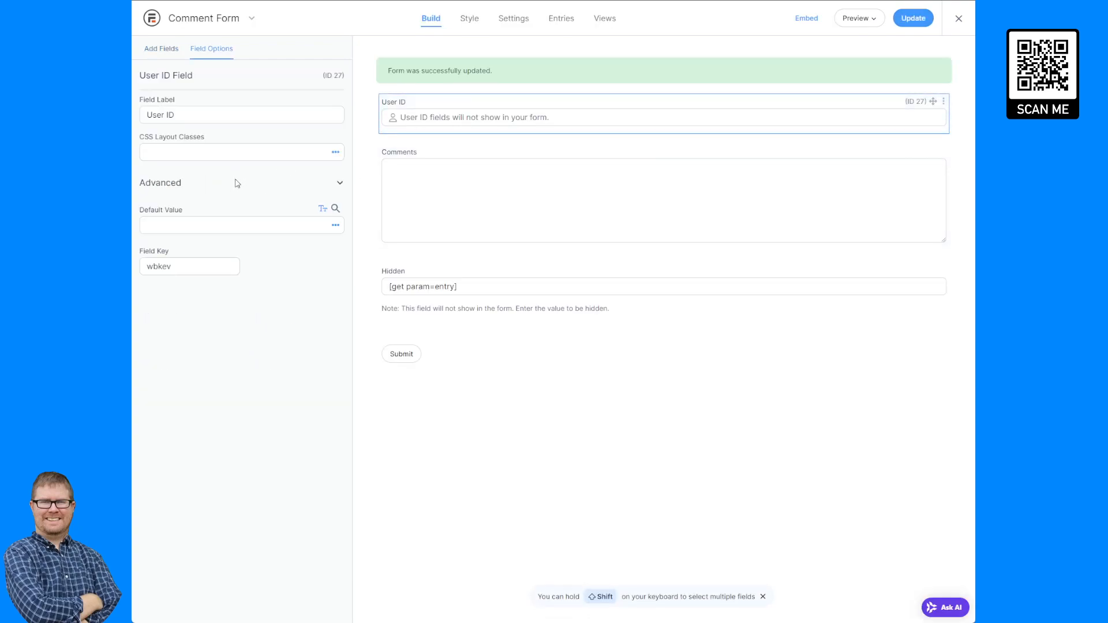
{"action": "double_click", "coordinate": [205, 264]}
{"action": "type", "text": "ab_comment_user"}
{"action": "key", "text": "ctrl+a"}
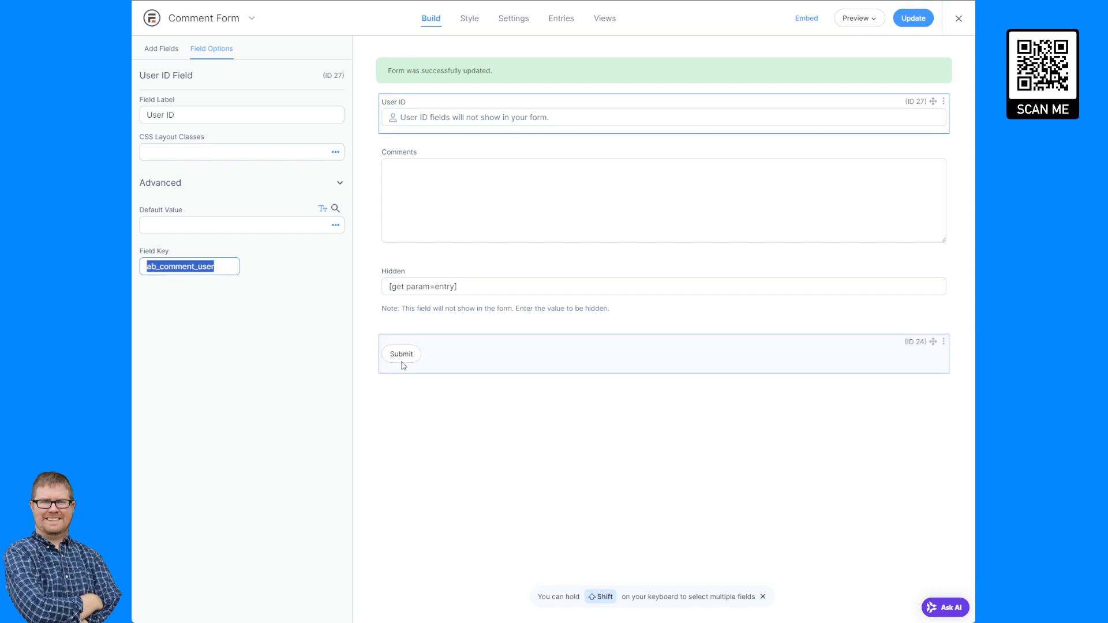
{"action": "left_click", "coordinate": [188, 266]}
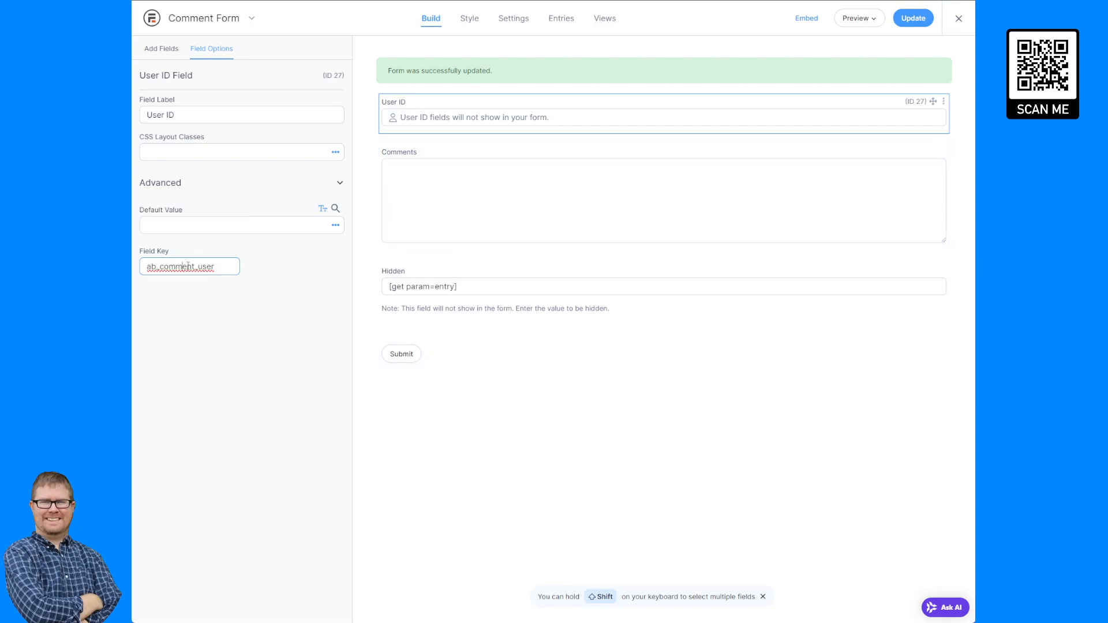
{"action": "left_click_drag", "start_coordinate": [199, 266], "coordinate": [147, 266]}
{"action": "key", "text": "ctrl+c"}
Set the Comments field's key to ab_comment_detail.
{"action": "left_click", "coordinate": [475, 213]}
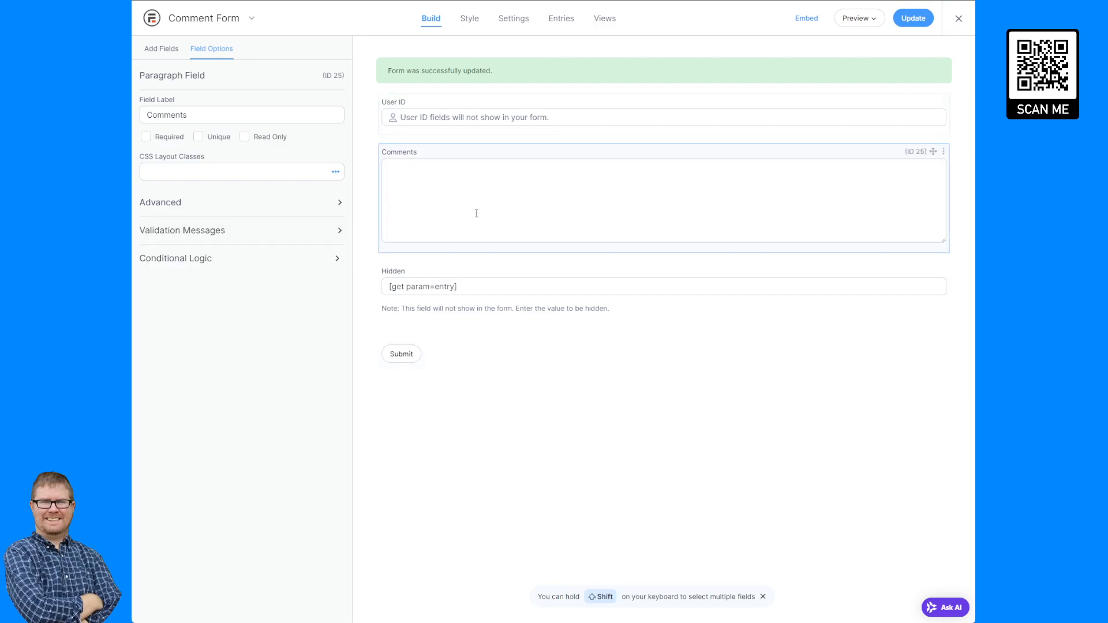
{"action": "left_click", "coordinate": [202, 208]}
{"action": "scroll", "coordinate": [212, 400], "scroll_direction": "down", "scroll_amount": 1}
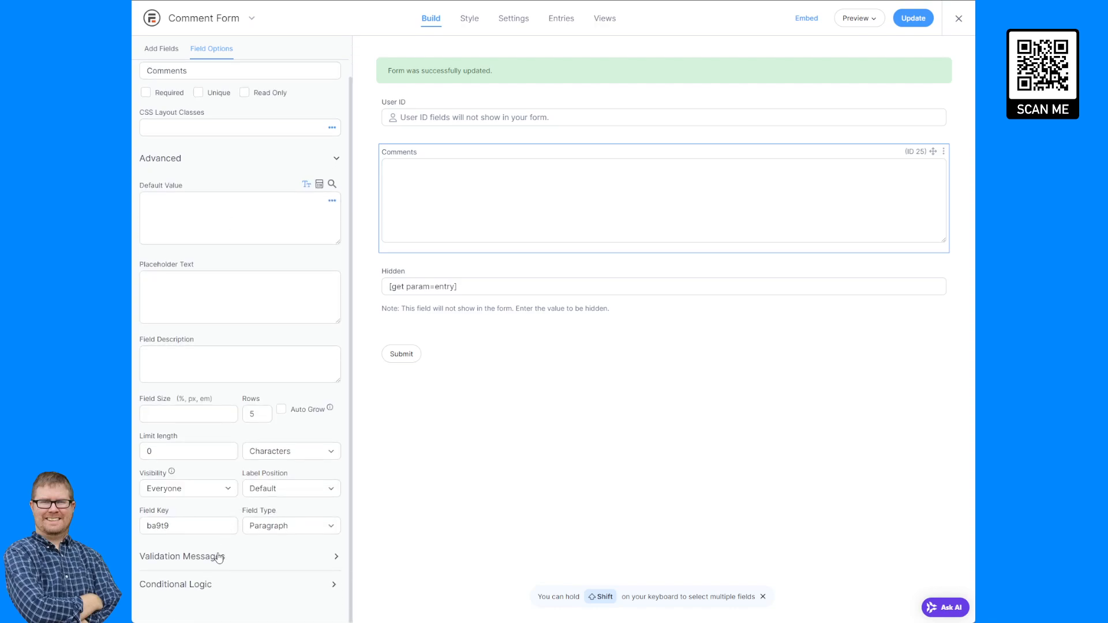
{"action": "double_click", "coordinate": [191, 526]}
{"action": "type", "text": "ab_comment_"}
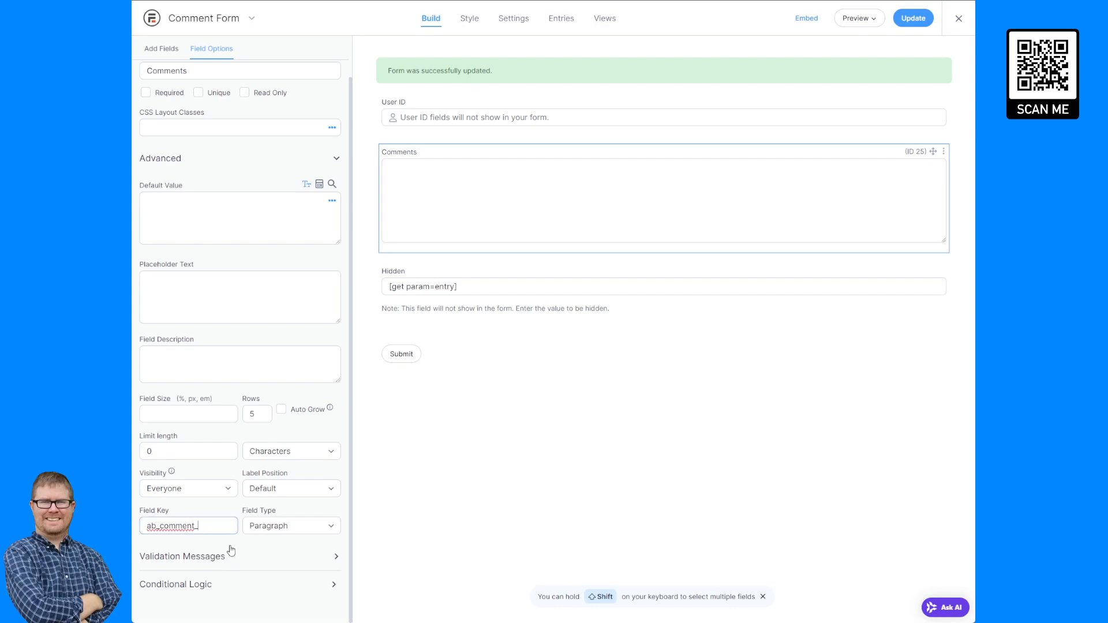
{"action": "type", "text": "detail"}
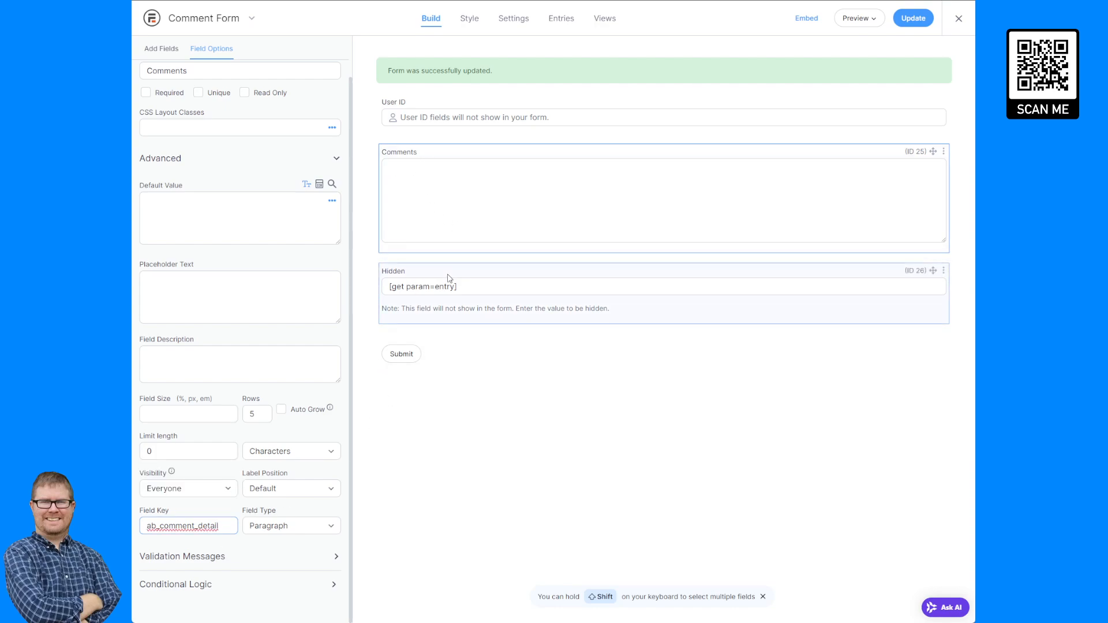
Set the hidden field's key to ab_comment_param and its label to Get Entry ID, then update the form.
{"action": "left_click", "coordinate": [449, 279]}
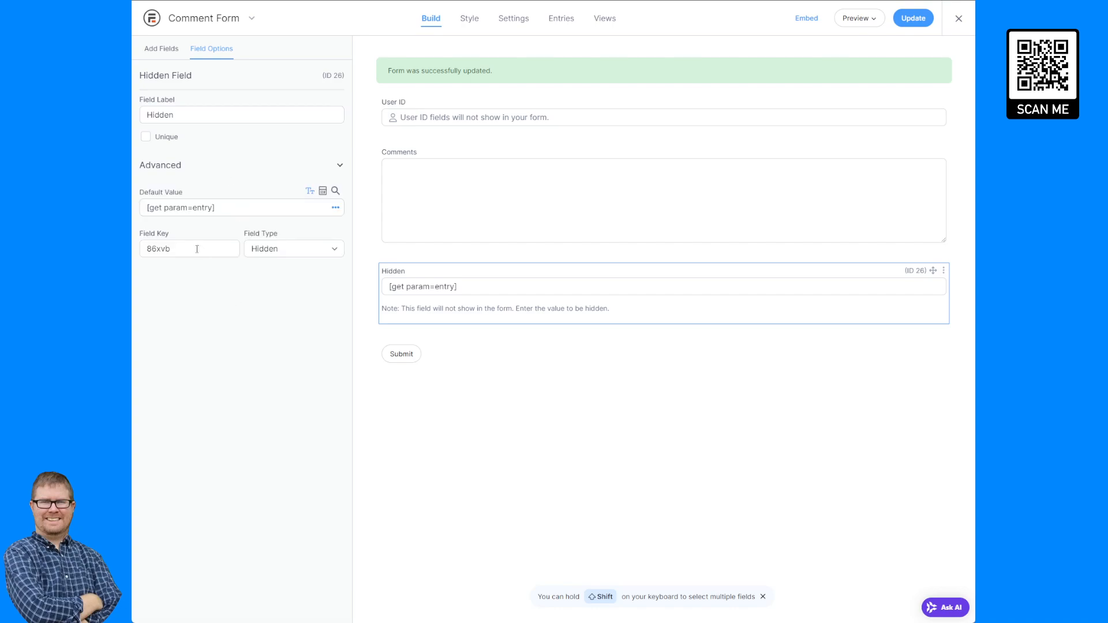
{"action": "double_click", "coordinate": [197, 249]}
{"action": "key", "text": "ctrl+v"}
{"action": "type", "text": "param"}
{"action": "left_click", "coordinate": [198, 110]}
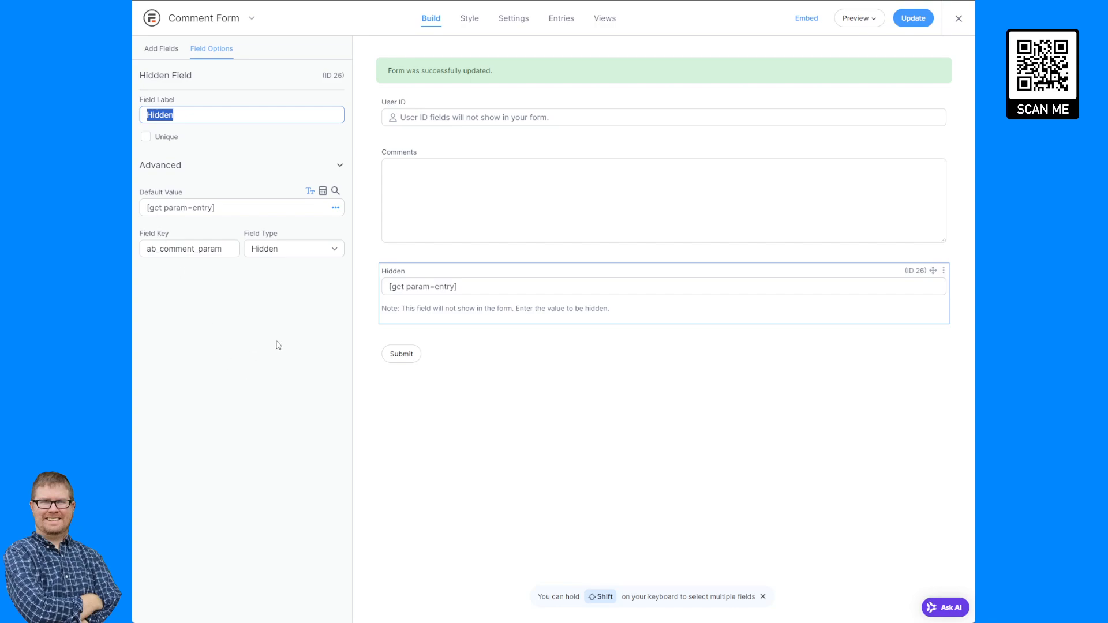
{"action": "type", "text": "Ge"}
{"action": "type", "text": "t Et"}
{"action": "type", "text": "try ID"}
{"action": "left_click", "coordinate": [242, 403]}
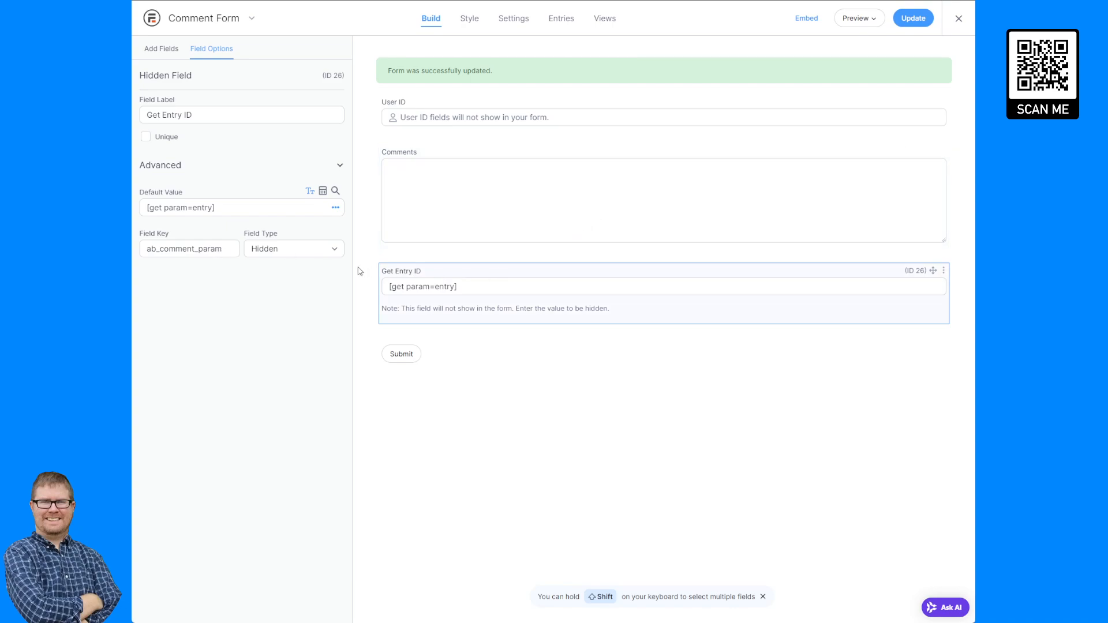
{"action": "left_click", "coordinate": [921, 21]}
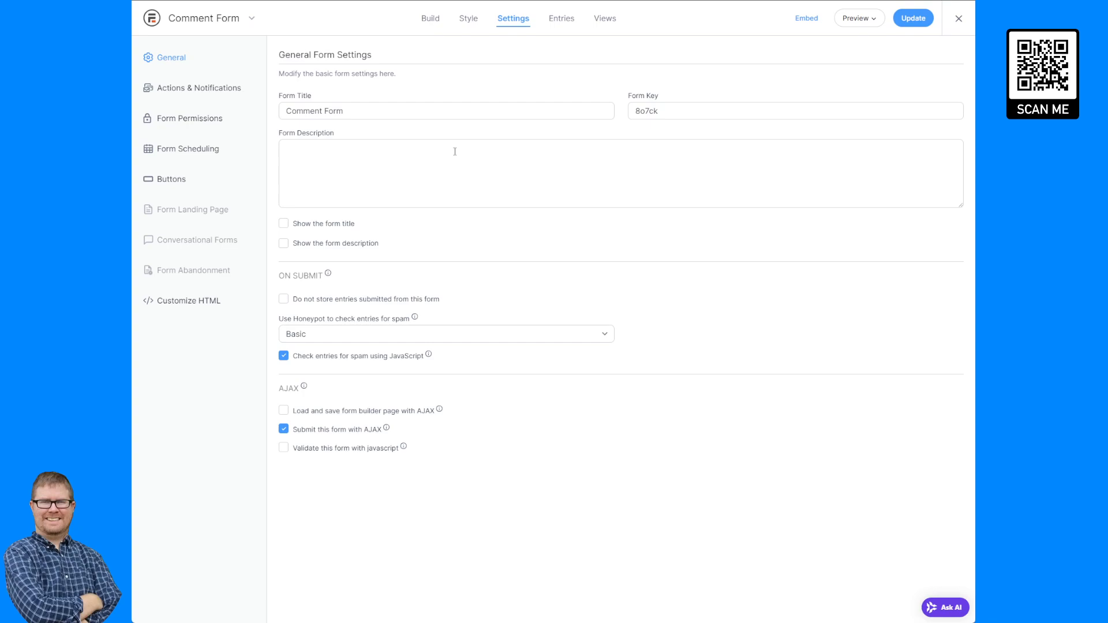
In the form permissions, allow front-end editing of entries.
{"action": "left_click", "coordinate": [188, 118]}
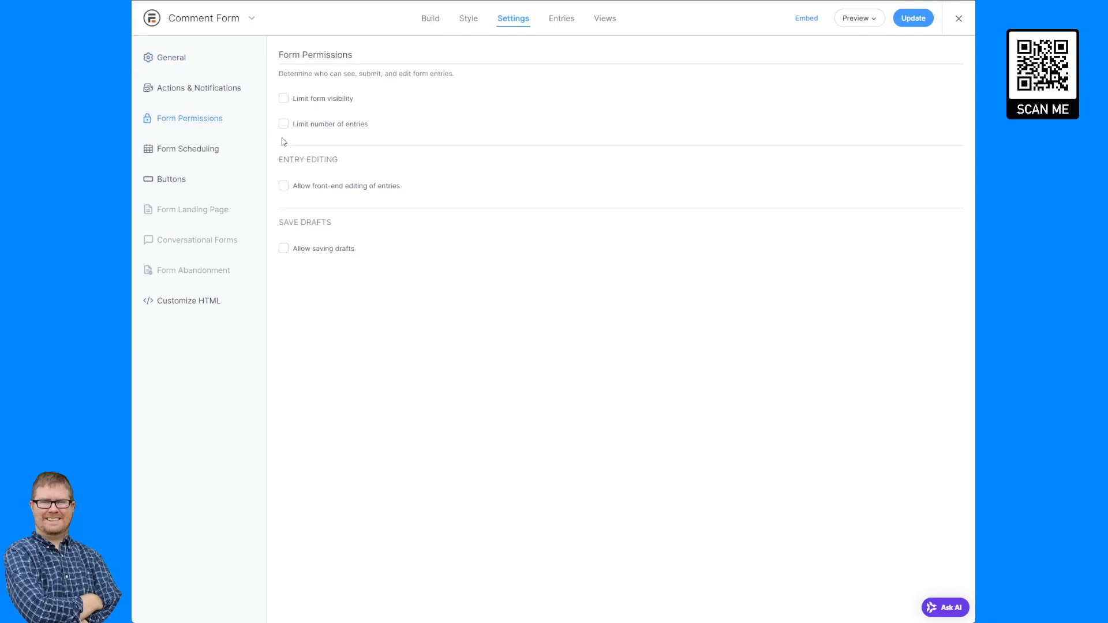
{"action": "left_click", "coordinate": [315, 187]}
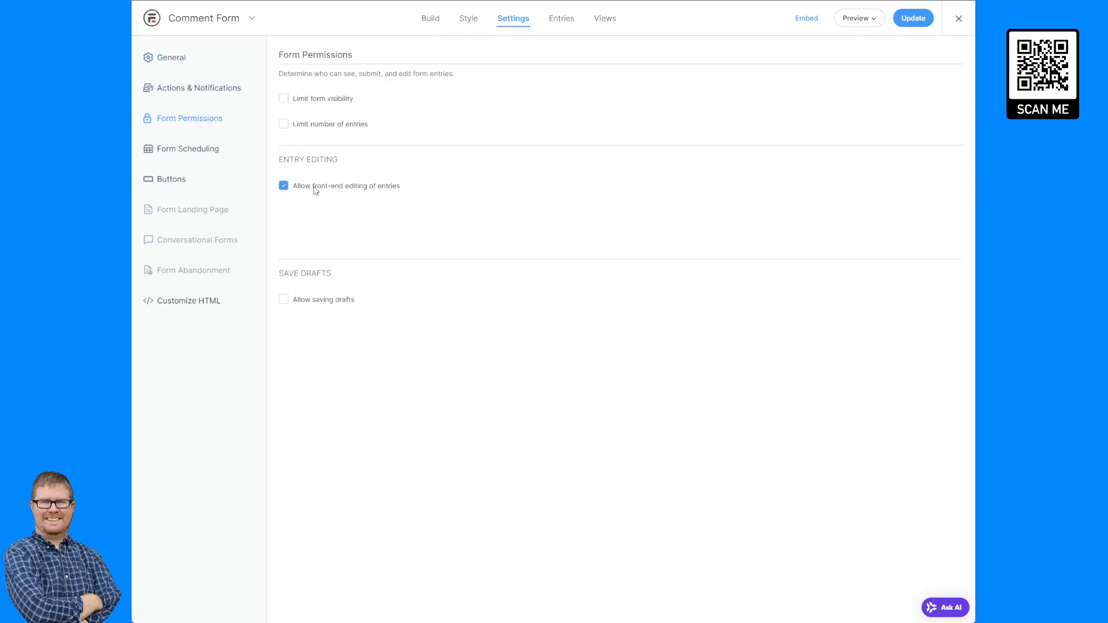
Keep Administrator as the role for editing other users' entries, re-enable front-end editing, and update the form settings.
{"action": "left_click", "coordinate": [573, 237]}
{"action": "left_click", "coordinate": [574, 275]}
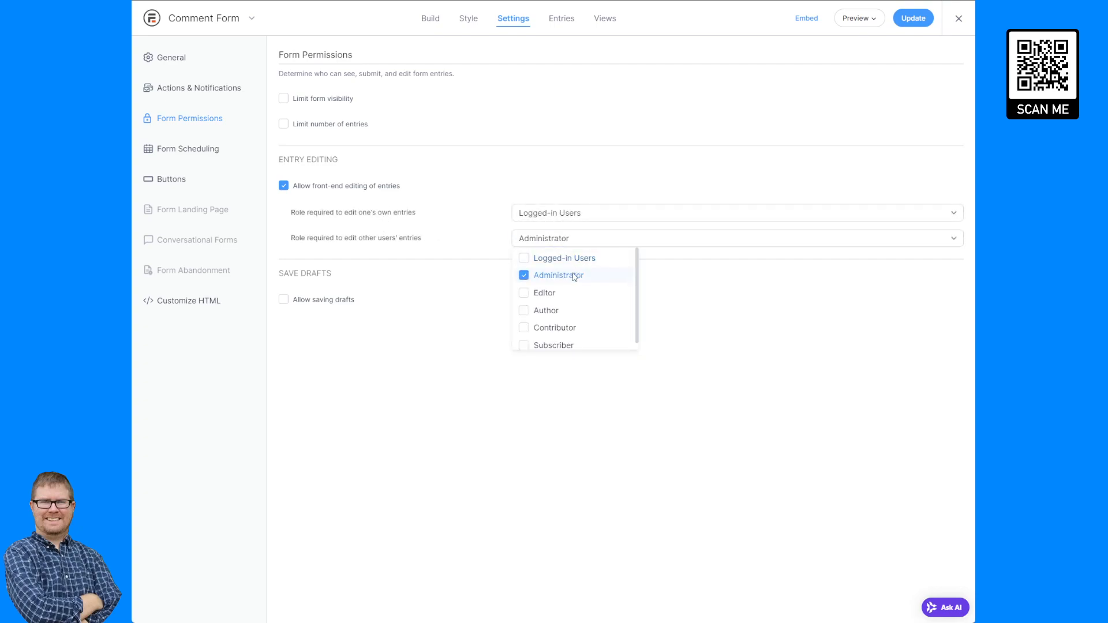
{"action": "left_click", "coordinate": [582, 181]}
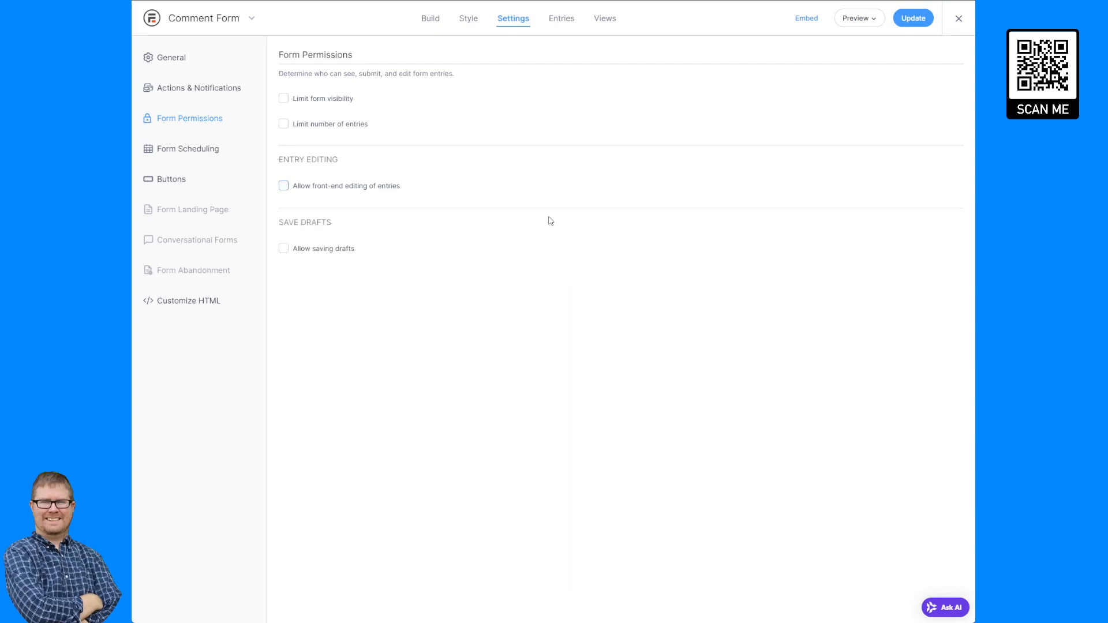
{"action": "left_click", "coordinate": [384, 184]}
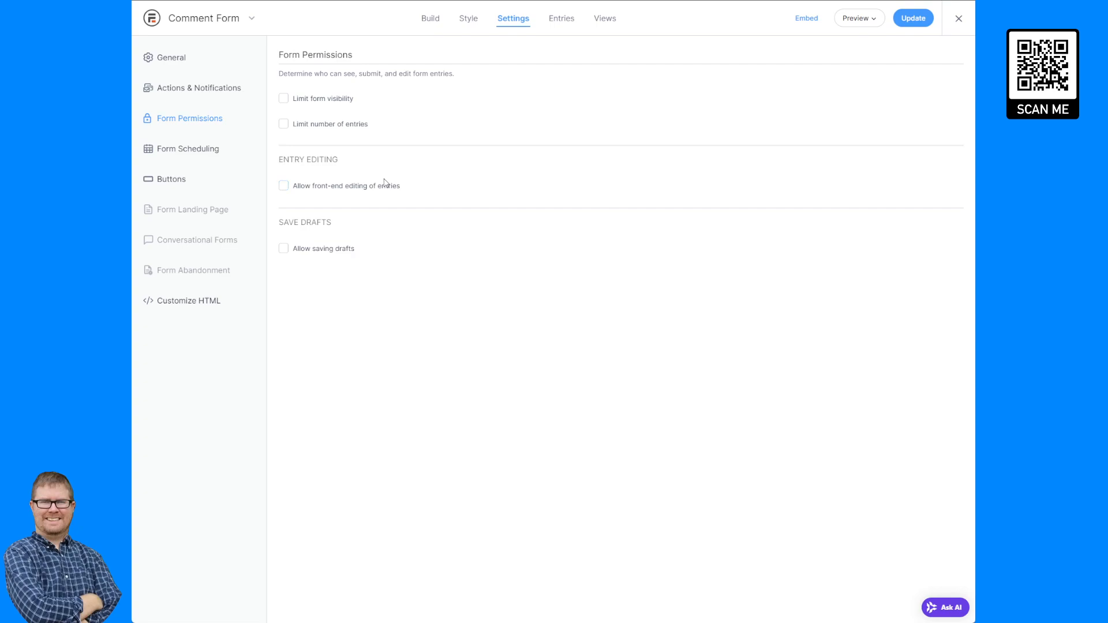
{"action": "left_click", "coordinate": [923, 23]}
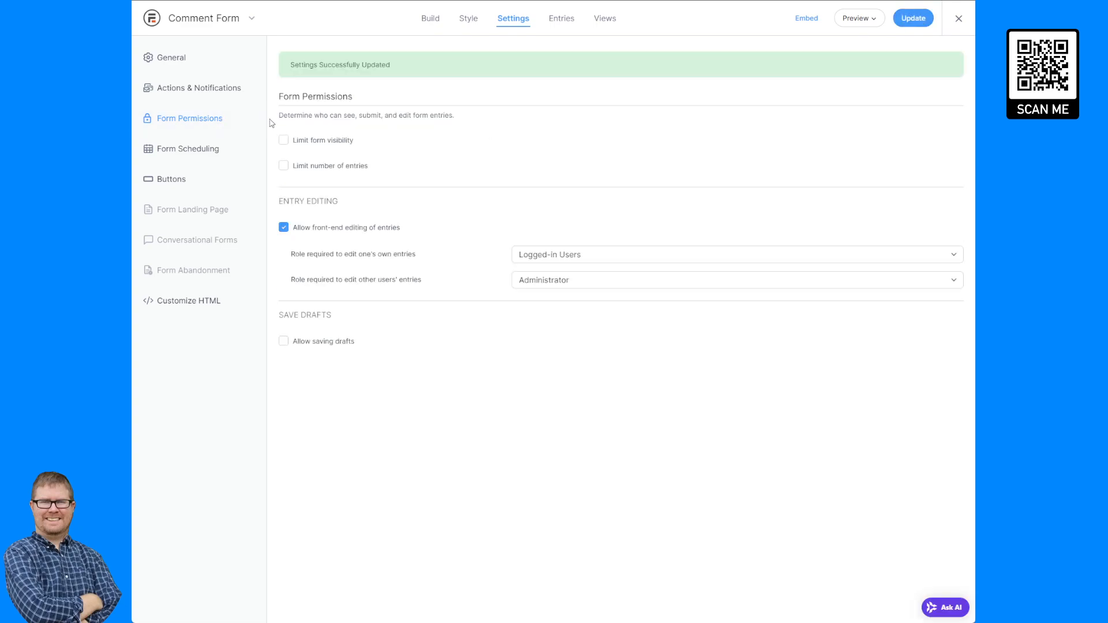
Copy the Comment Form's WordPress shortcode [formidable id=4] from the manual embed options.
{"action": "left_click", "coordinate": [173, 57]}
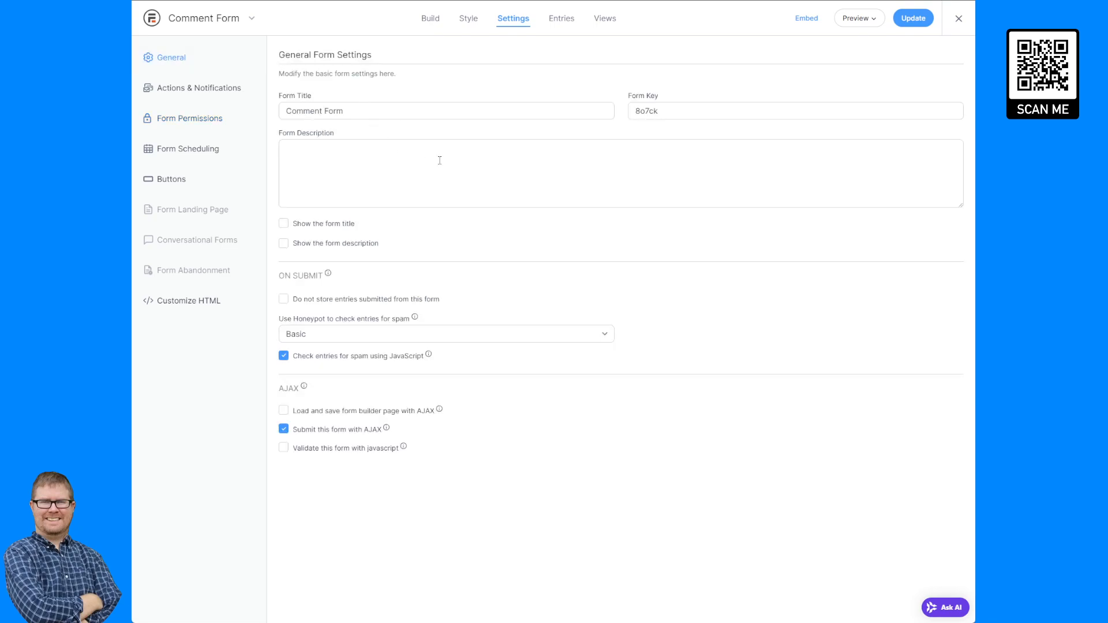
{"action": "left_click", "coordinate": [811, 19]}
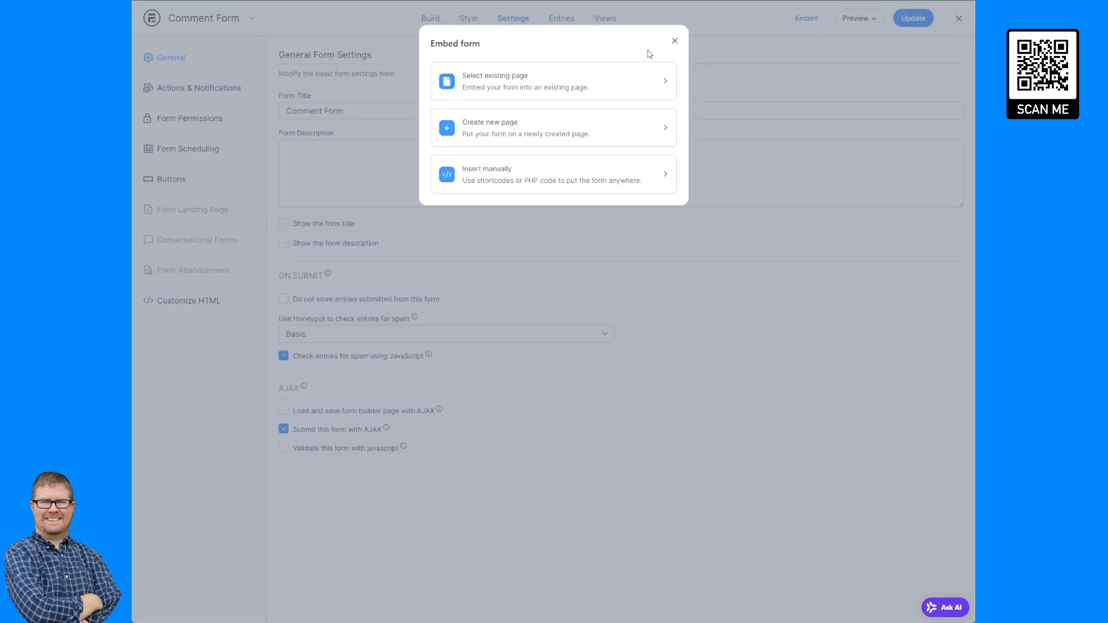
{"action": "left_click", "coordinate": [563, 174]}
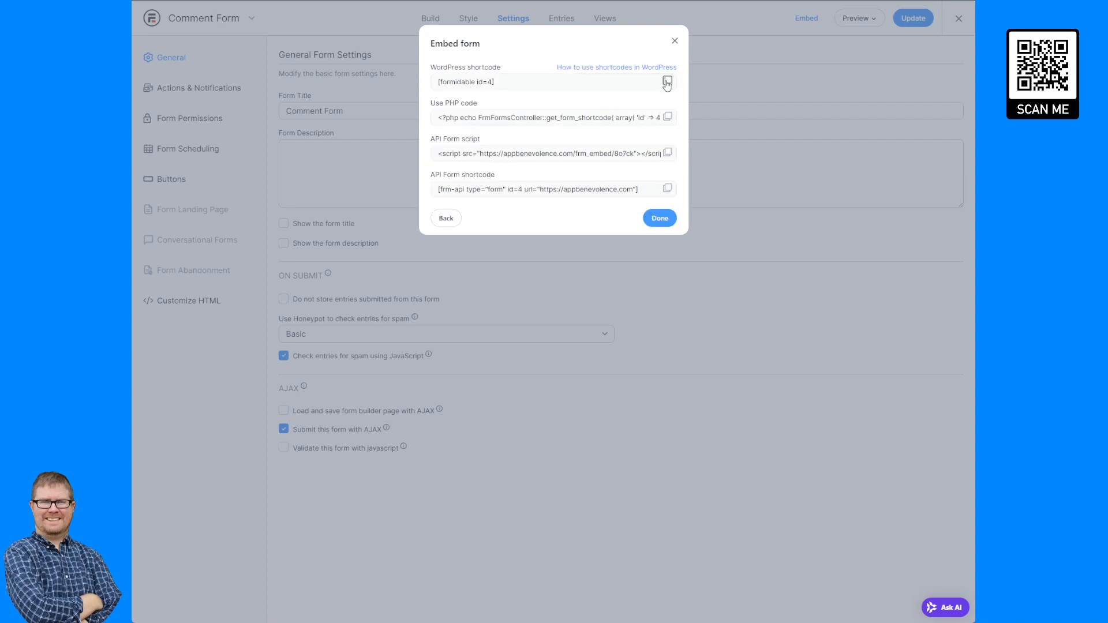
{"action": "left_click", "coordinate": [675, 41]}
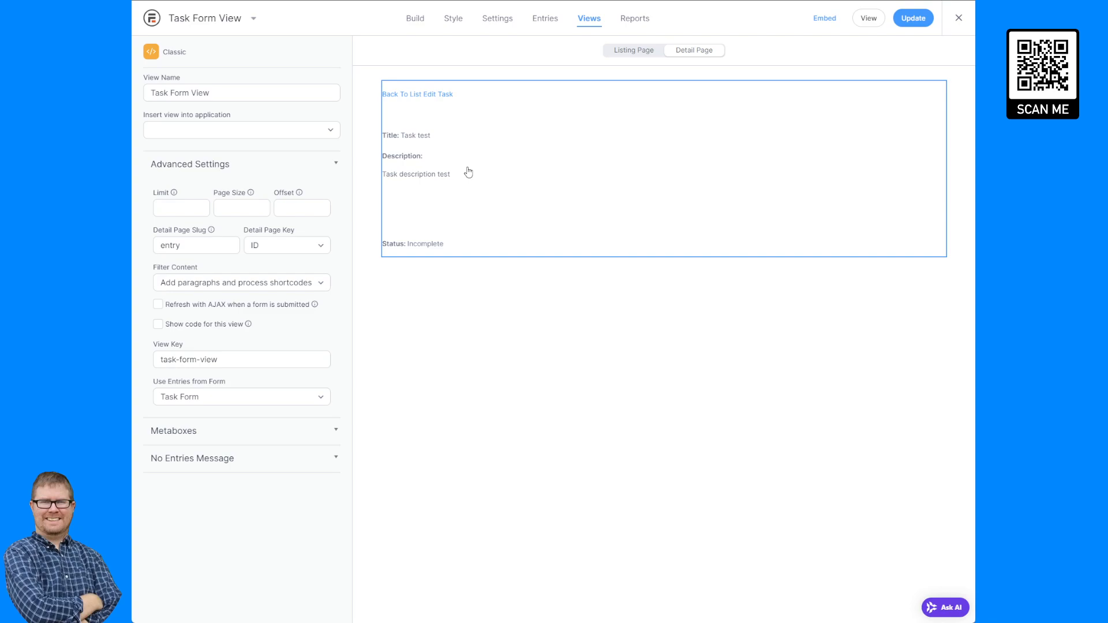
Add a </br> line and the [formidable id=4] shortcode after the status in the Task Form View detail page, update, and reload the page.
{"action": "left_click", "coordinate": [468, 172]}
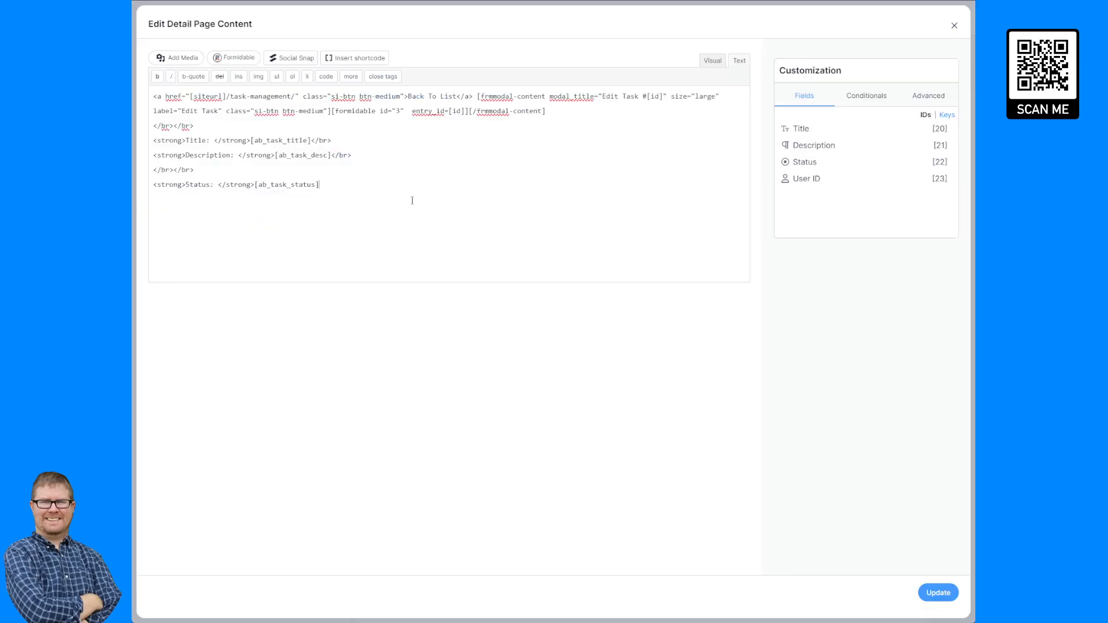
{"action": "type", "text": "</br>"}
{"action": "key", "text": "Return"}
{"action": "type", "text": "[formidable id=4]"}
{"action": "left_click", "coordinate": [939, 593]}
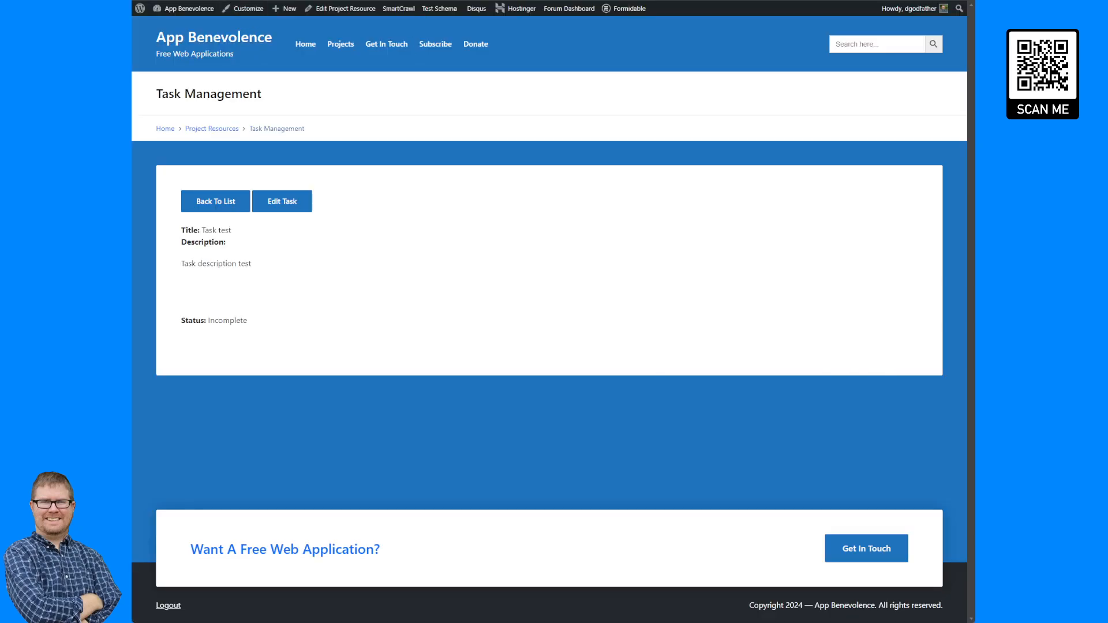
{"action": "key", "text": "F5"}
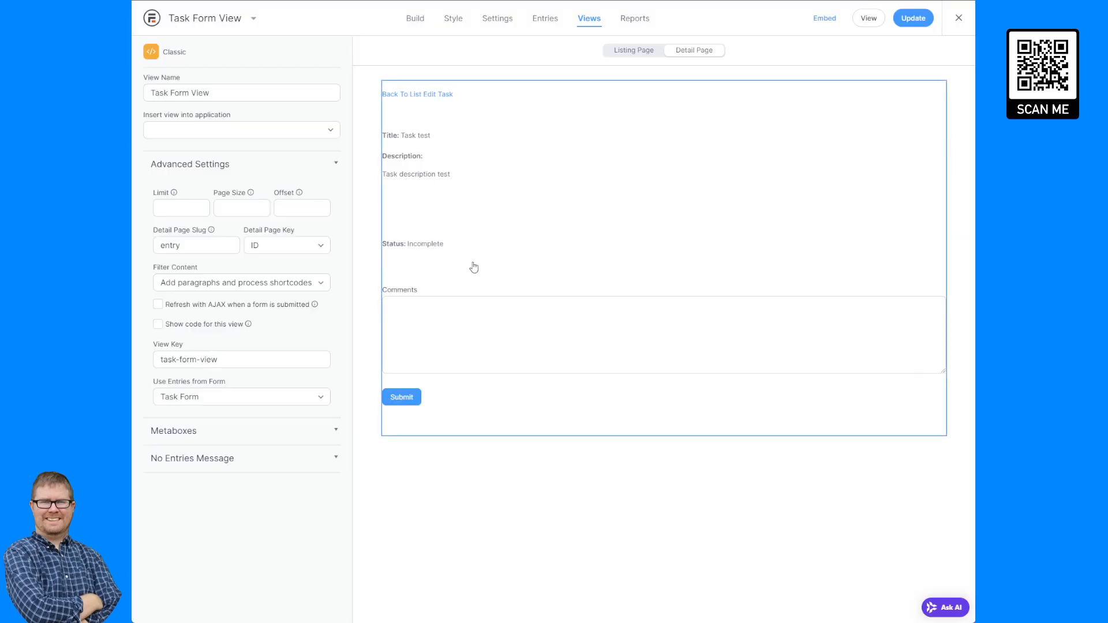
Duplicate the </br> line before the comment form shortcode in the detail page content, update, and reload the page.
{"action": "left_click", "coordinate": [474, 266]}
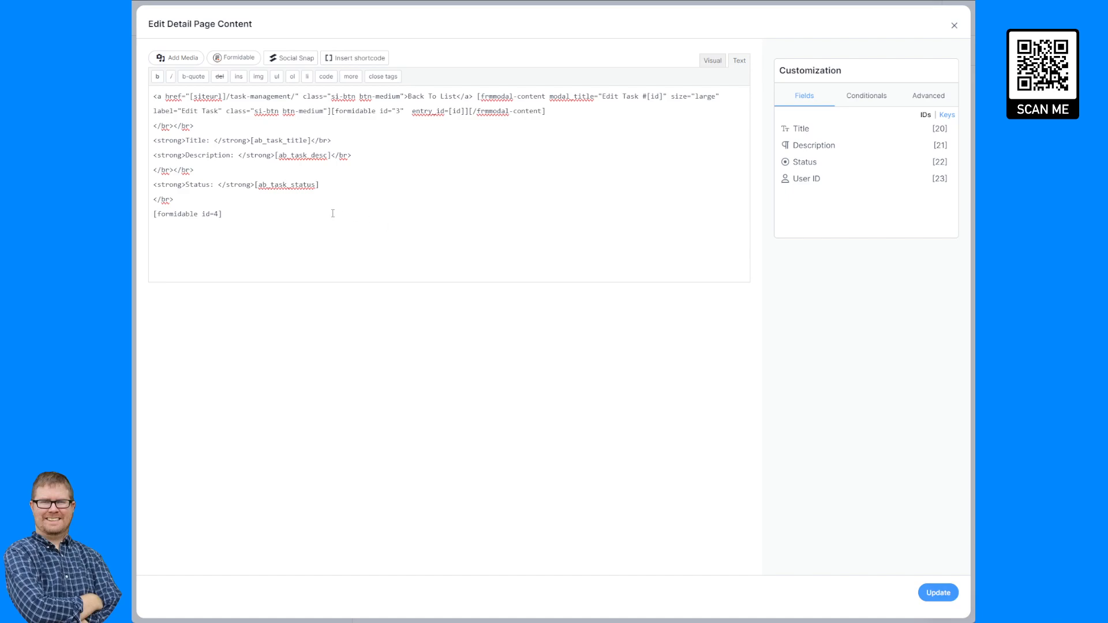
{"action": "triple_click", "coordinate": [177, 200]}
{"action": "key", "text": "ctrl+c"}
{"action": "key", "text": "ctrl+v"}
{"action": "key", "text": "ctrl+v"}
{"action": "left_click", "coordinate": [951, 596]}
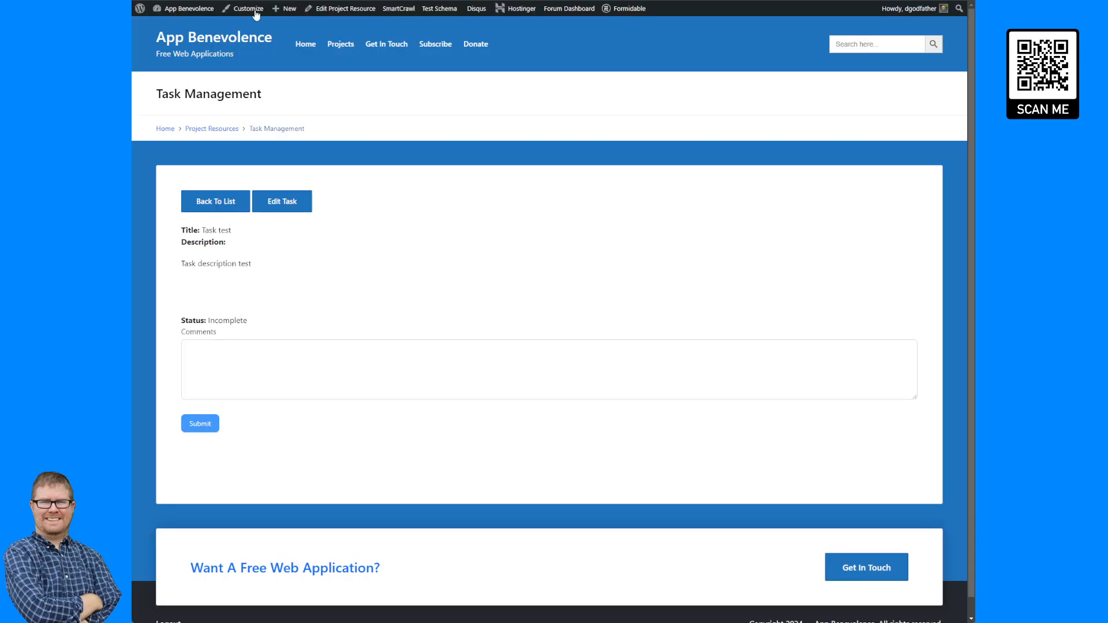
{"action": "key", "text": "F5"}
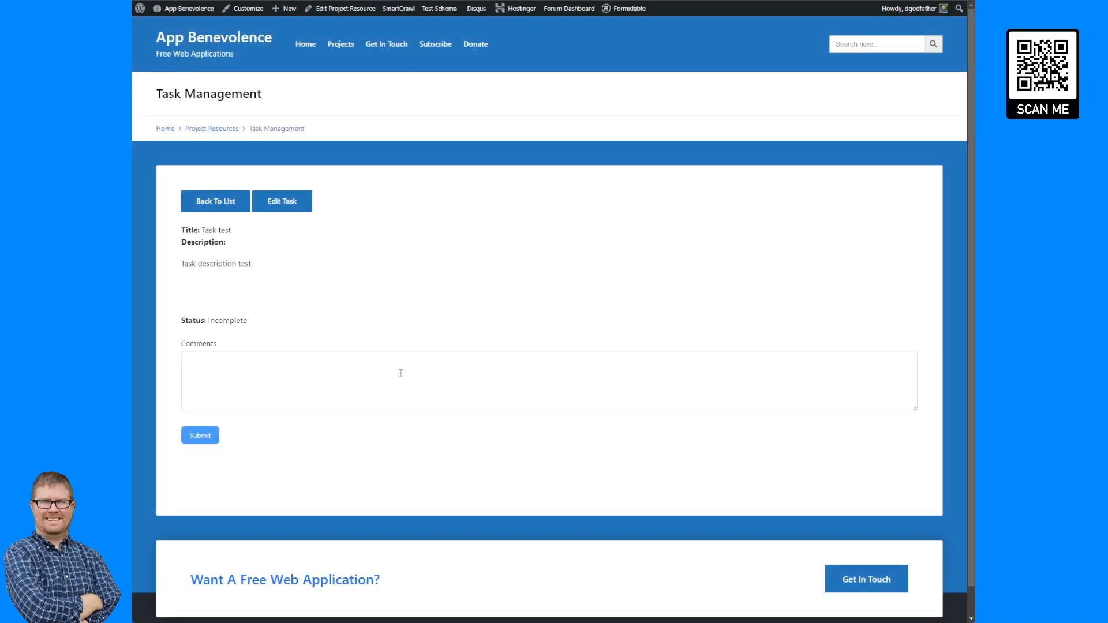
Inspect the comment form's HTML elements in the browser developer tools.
{"action": "left_click", "coordinate": [331, 361]}
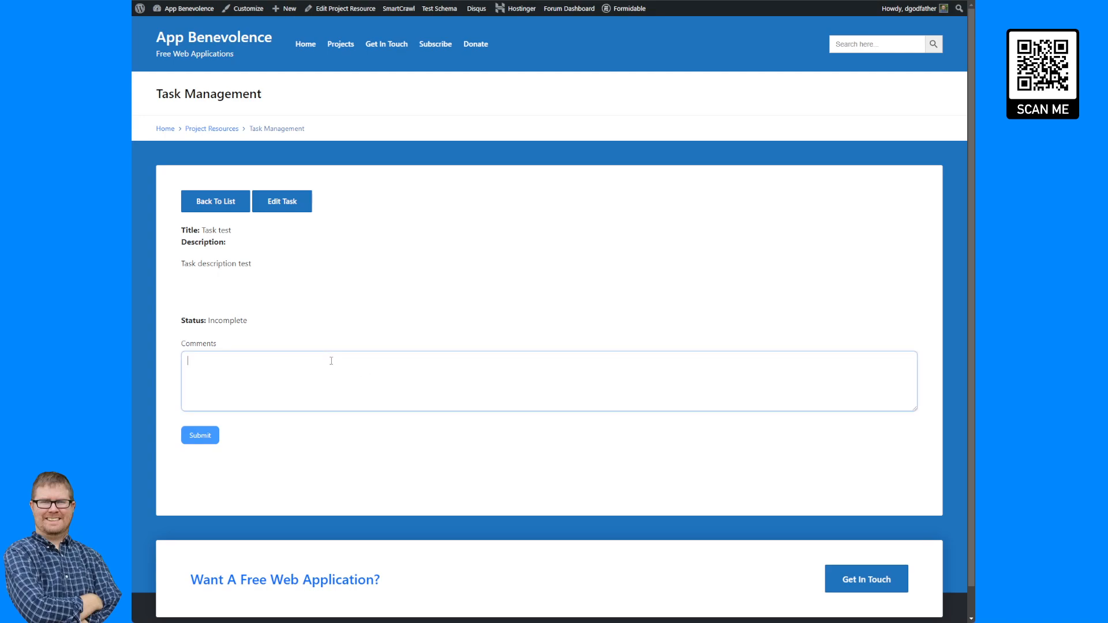
{"action": "key", "text": "F12"}
{"action": "scroll", "coordinate": [242, 393], "scroll_direction": "down", "scroll_amount": 2}
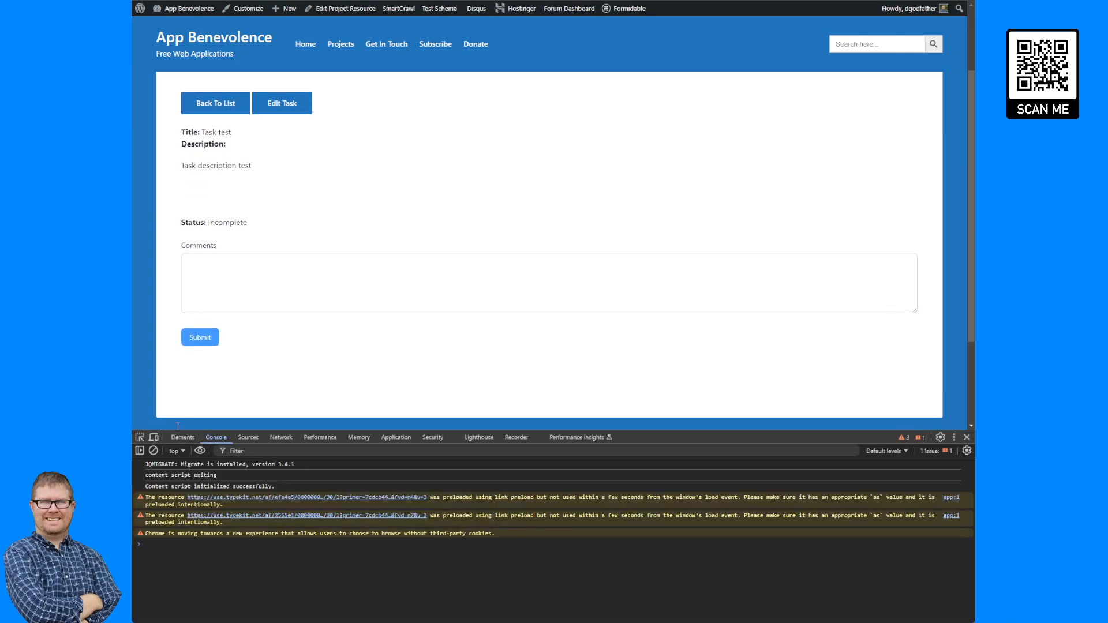
{"action": "left_click", "coordinate": [139, 437]}
{"action": "left_click", "coordinate": [217, 293]}
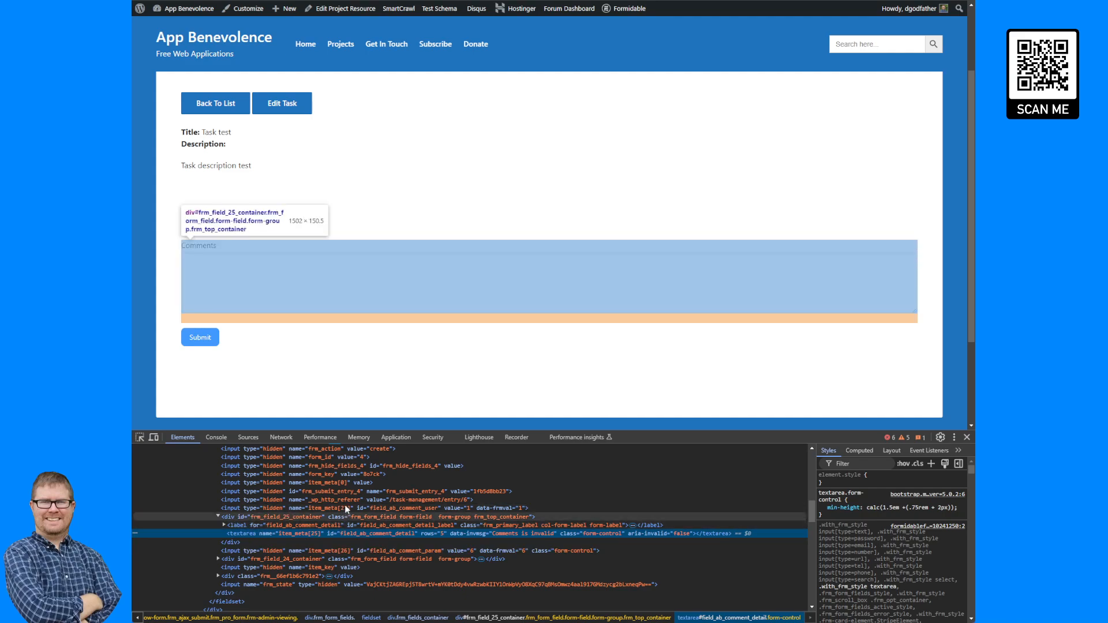
{"action": "left_click", "coordinate": [219, 517]}
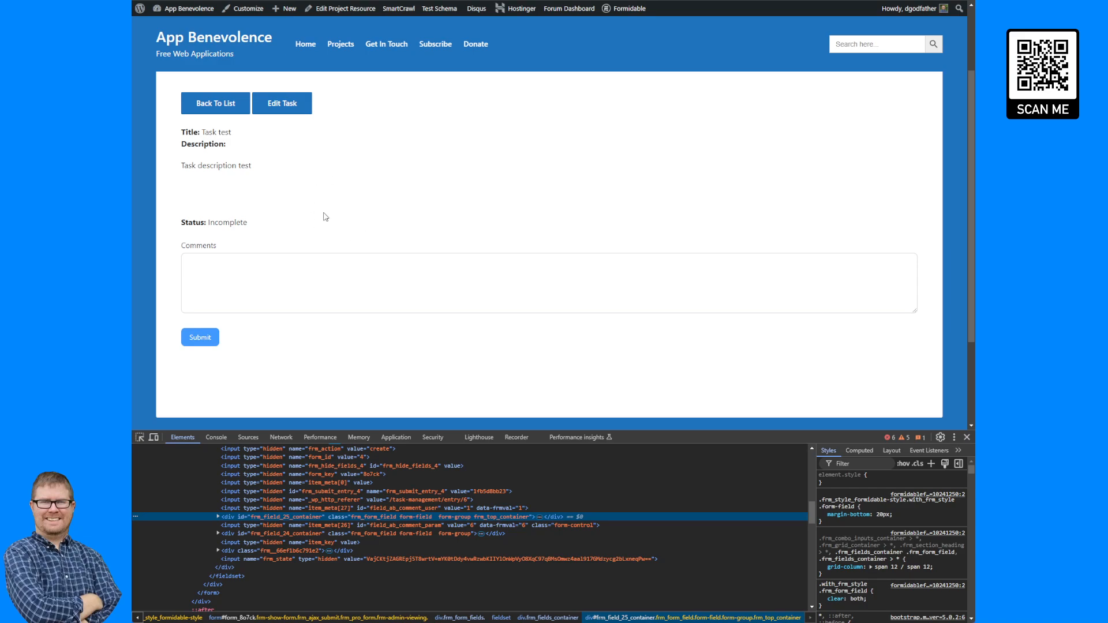
{"action": "left_click", "coordinate": [967, 437]}
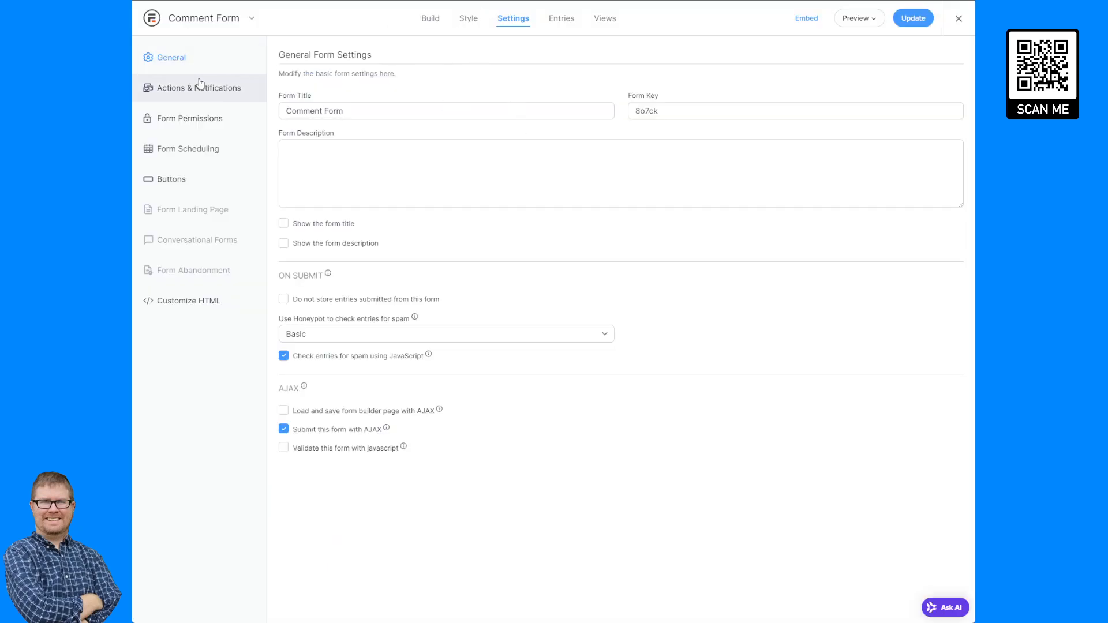
Open the Task Form's Confirmation Submitted action and copy its whole message content.
{"action": "left_click", "coordinate": [200, 86]}
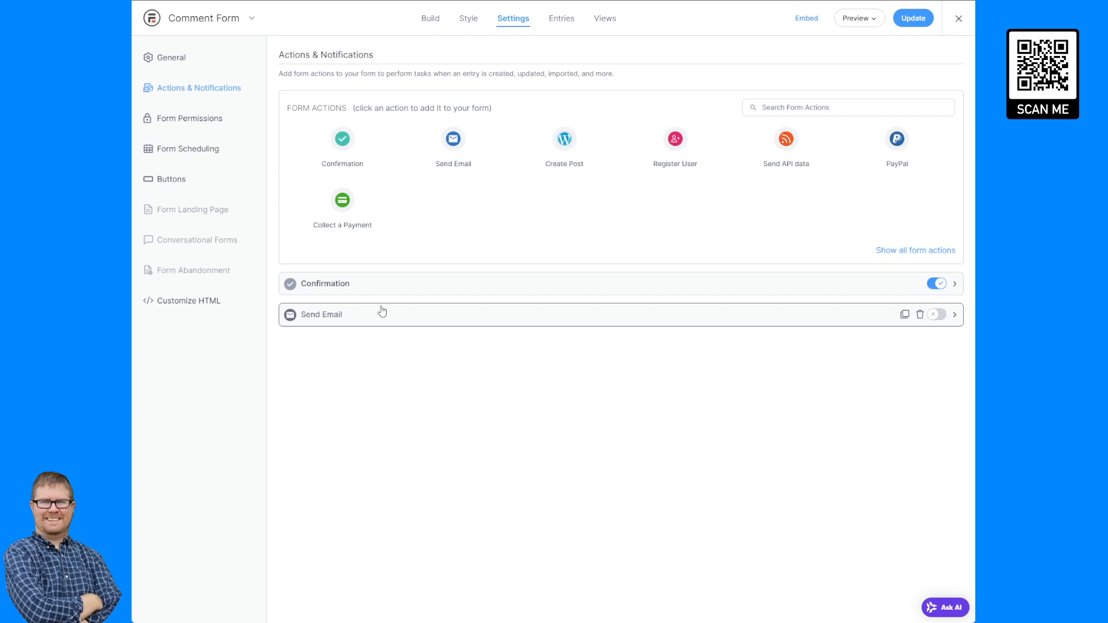
{"action": "left_click", "coordinate": [385, 285]}
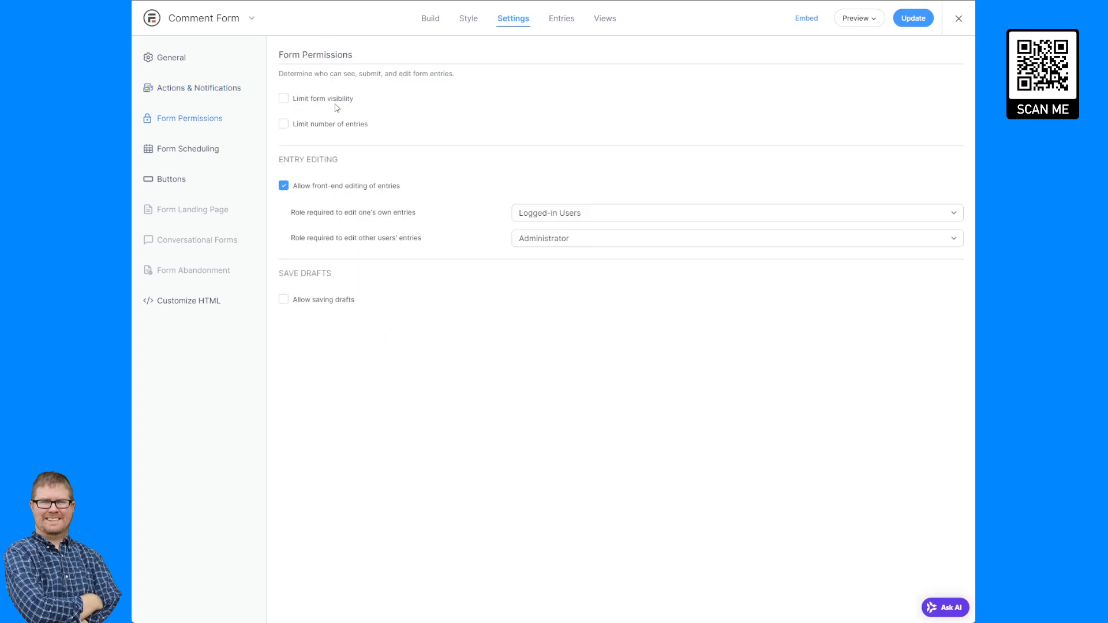
{"action": "left_click", "coordinate": [160, 87]}
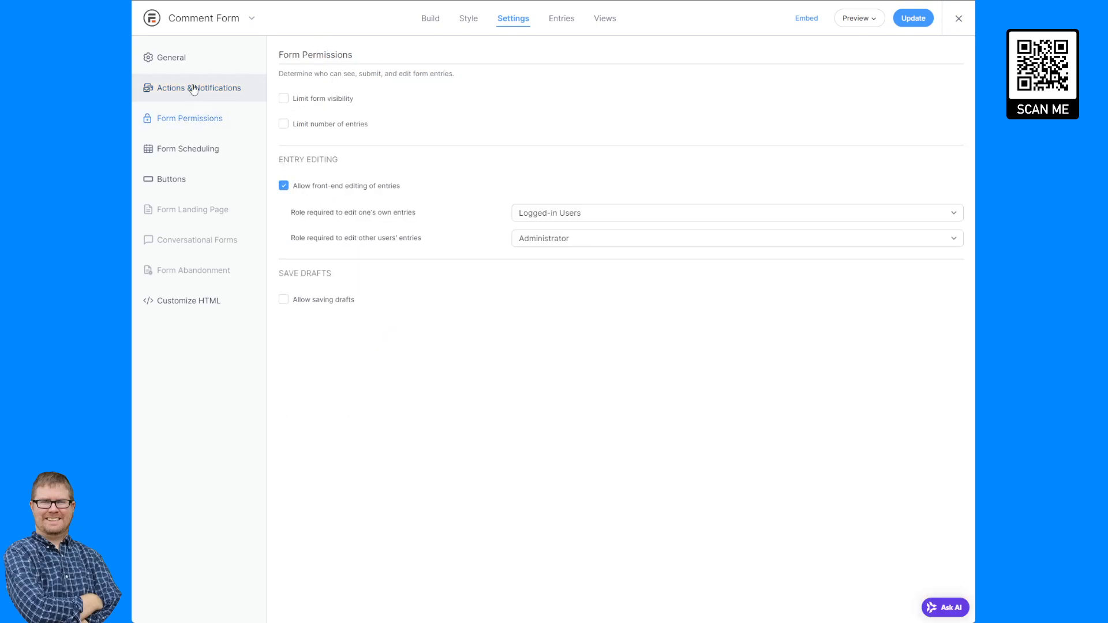
{"action": "left_click", "coordinate": [356, 286]}
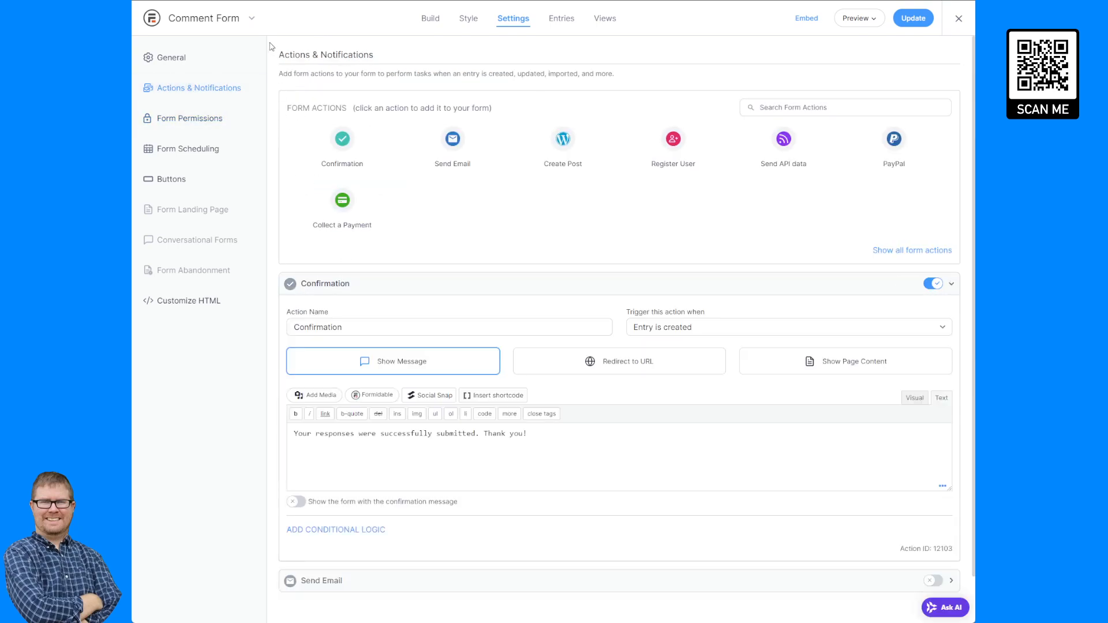
{"action": "left_click", "coordinate": [245, 19]}
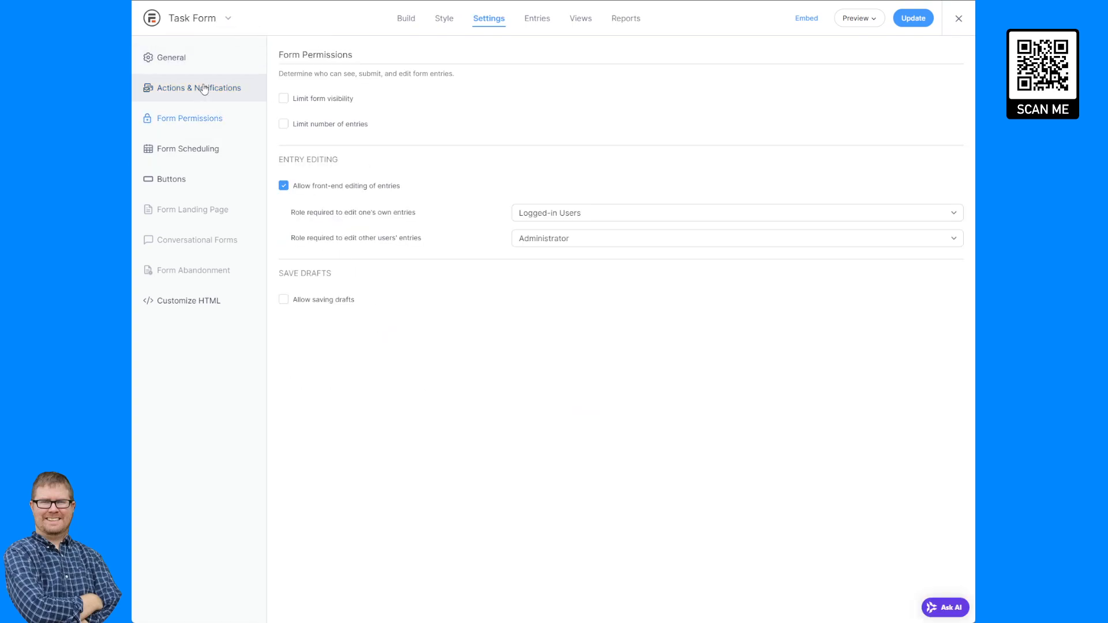
{"action": "left_click", "coordinate": [203, 90]}
{"action": "left_click", "coordinate": [411, 288]}
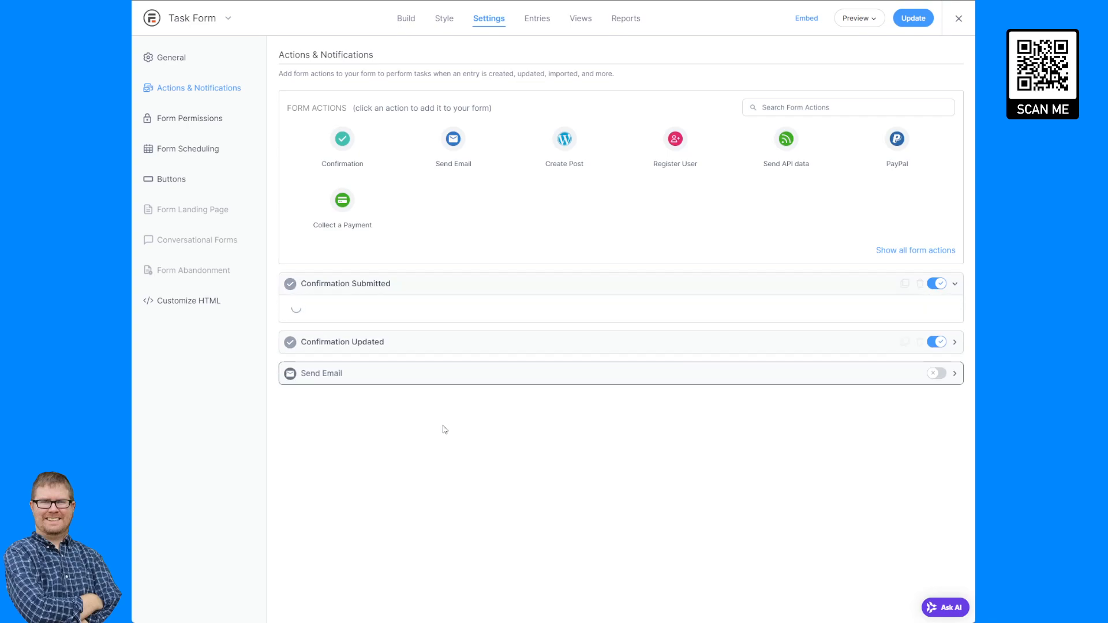
{"action": "left_click", "coordinate": [443, 431]}
{"action": "key", "text": "ctrl+a"}
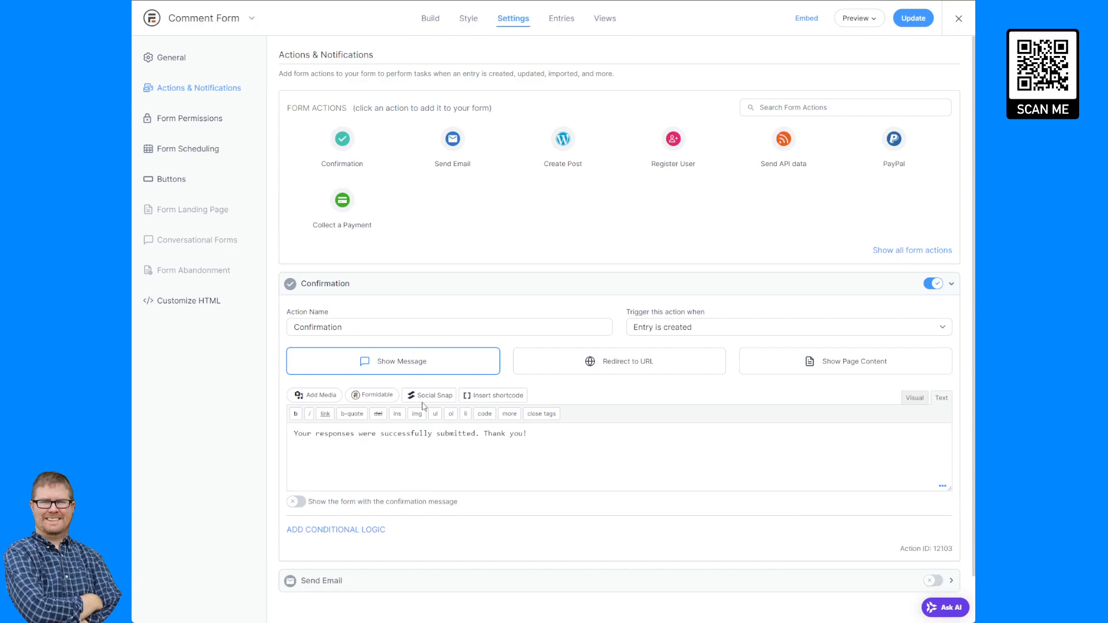
Replace the Comment Form's confirmation message with the copied redirect script.
{"action": "left_click", "coordinate": [453, 457]}
{"action": "key", "text": "ctrl+a"}
{"action": "key", "text": "ctrl+v"}
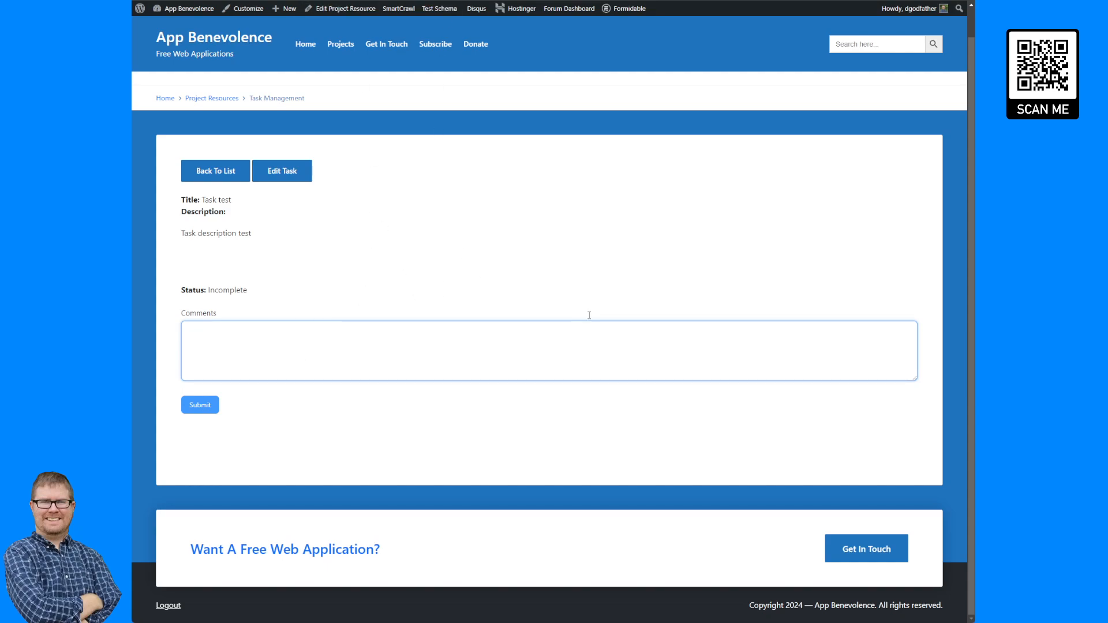
Inspect the comment form's container element in the browser developer tools.
{"action": "left_click", "coordinate": [587, 281]}
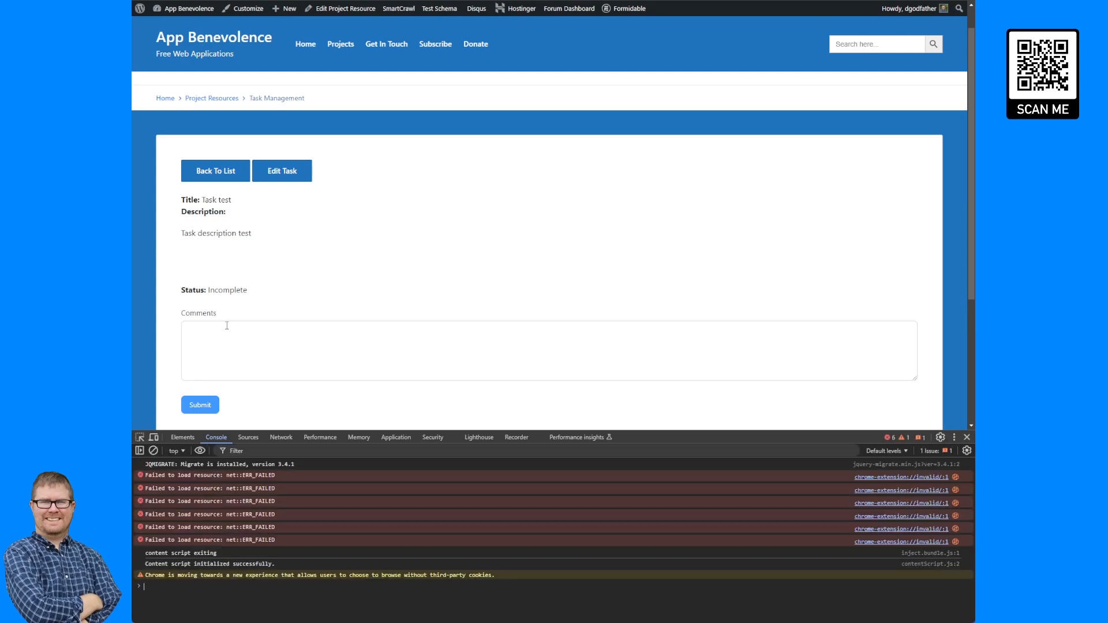
{"action": "scroll", "coordinate": [225, 324], "scroll_direction": "down", "scroll_amount": 2}
{"action": "left_click", "coordinate": [140, 438]}
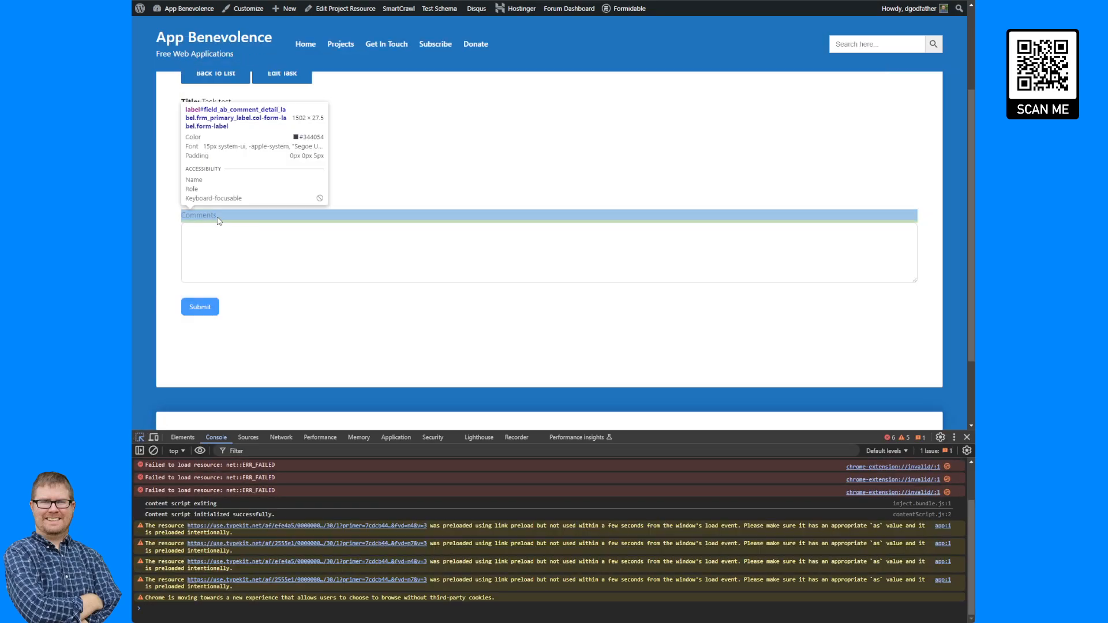
{"action": "left_click", "coordinate": [218, 217]}
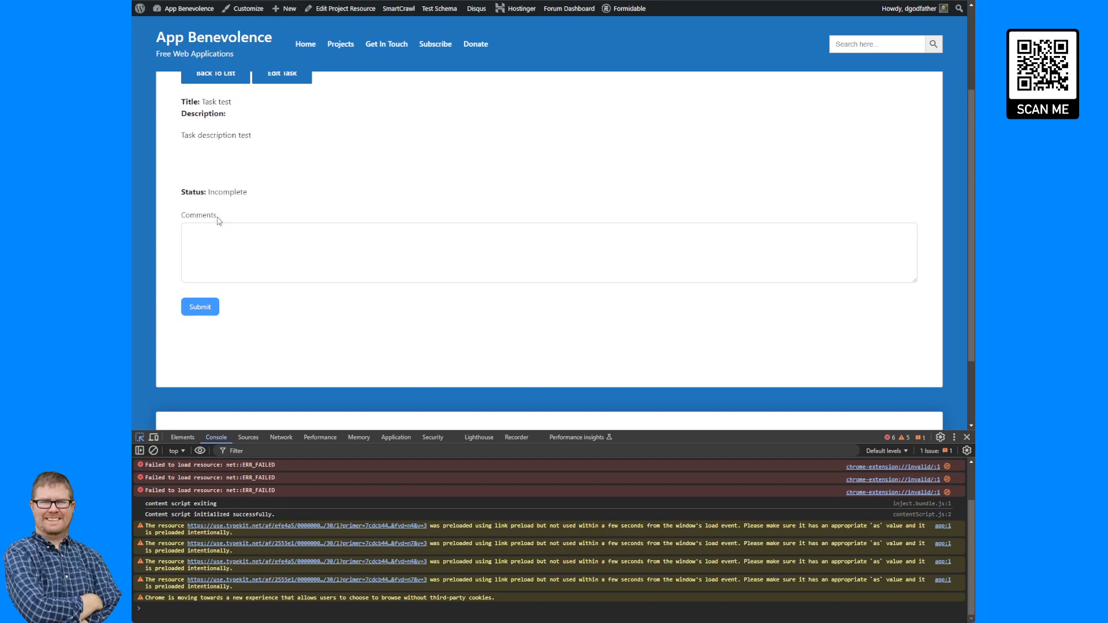
{"action": "scroll", "coordinate": [296, 518], "scroll_direction": "up", "scroll_amount": 2}
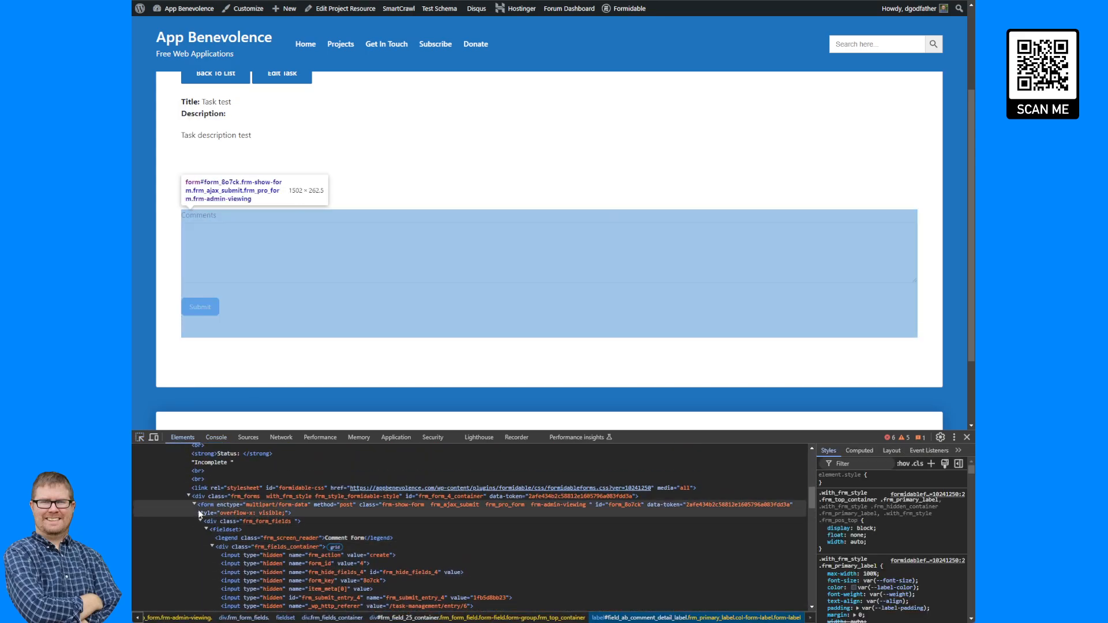
{"action": "left_click", "coordinate": [189, 496]}
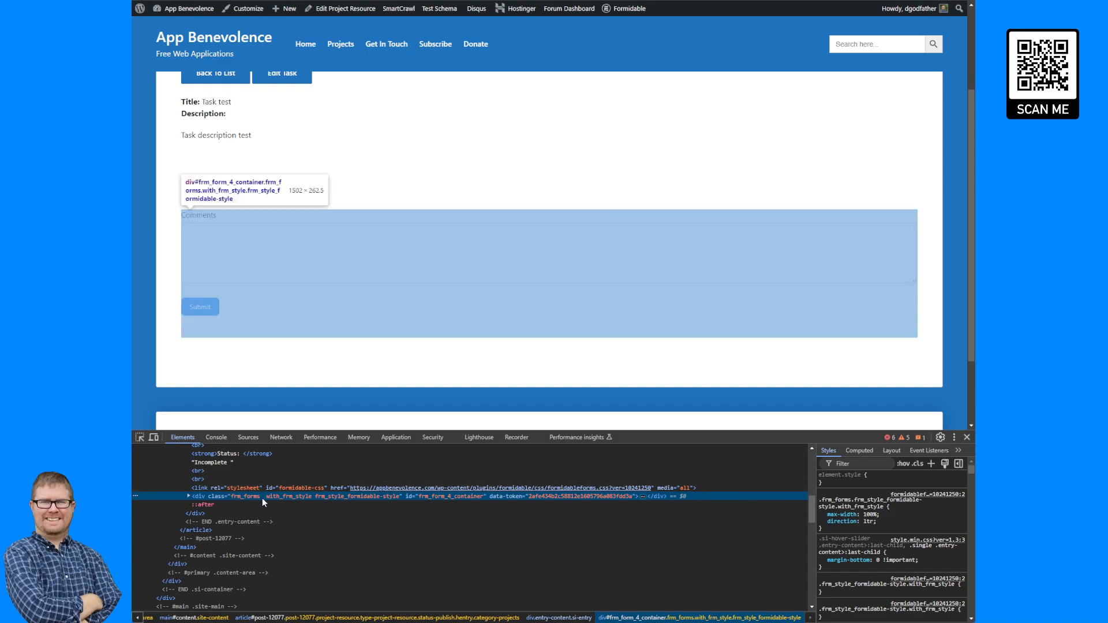
{"action": "key", "text": "Right"}
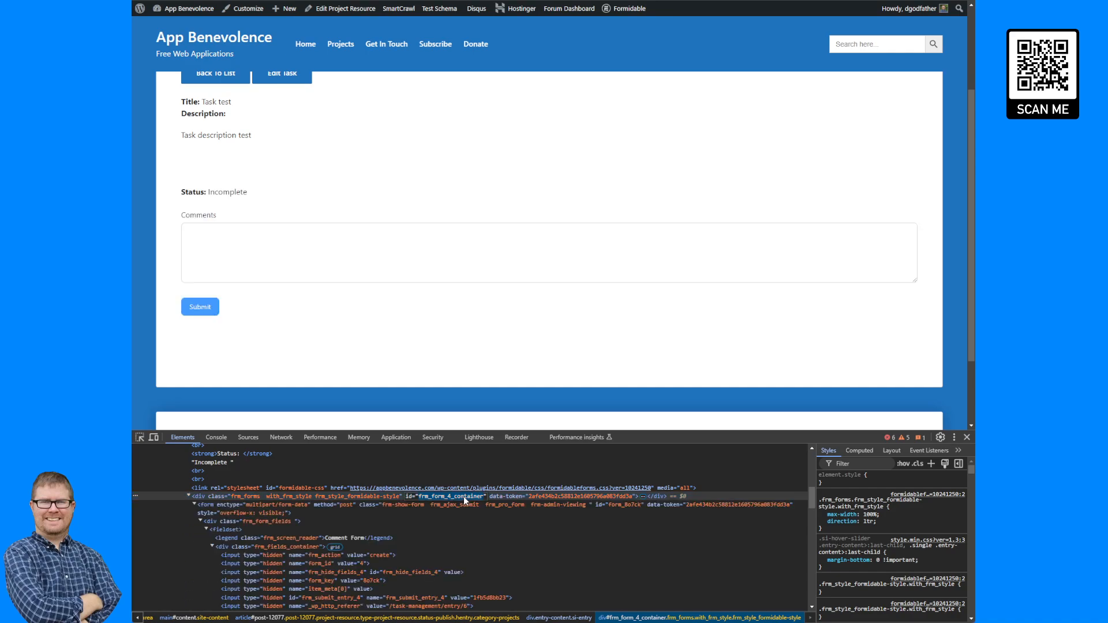
{"action": "left_click", "coordinate": [967, 437]}
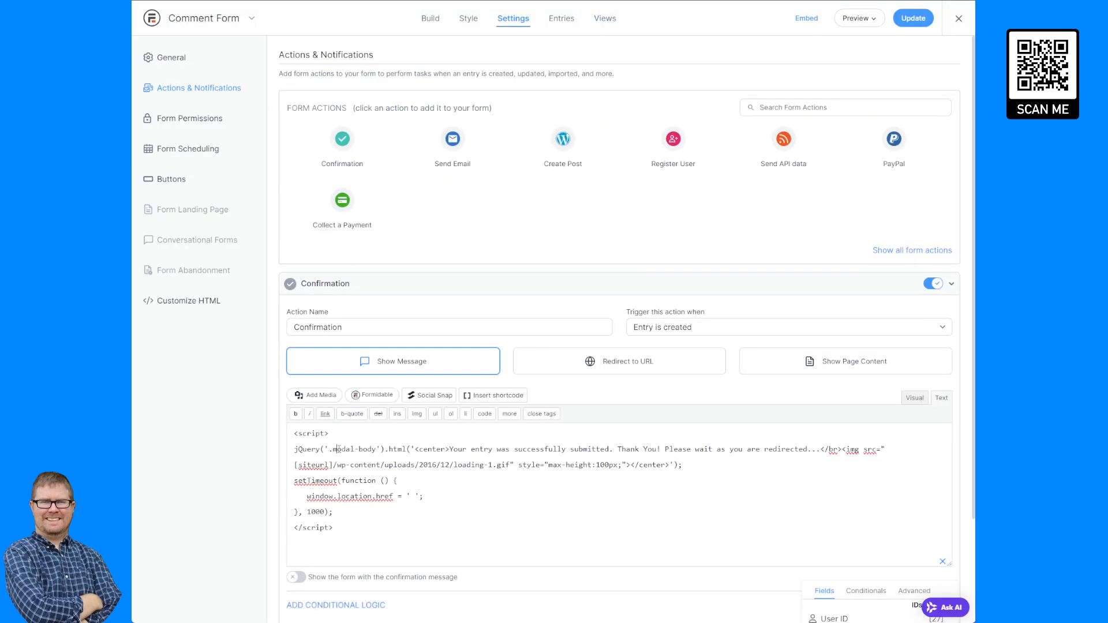
Replace the '.modal-body' selector in the confirmation script with '#frm_form_4_container' and update the Comment Form.
{"action": "double_click", "coordinate": [338, 449]}
{"action": "left_click", "coordinate": [332, 450]}
{"action": "left_click_drag", "start_coordinate": [329, 450], "coordinate": [377, 450]}
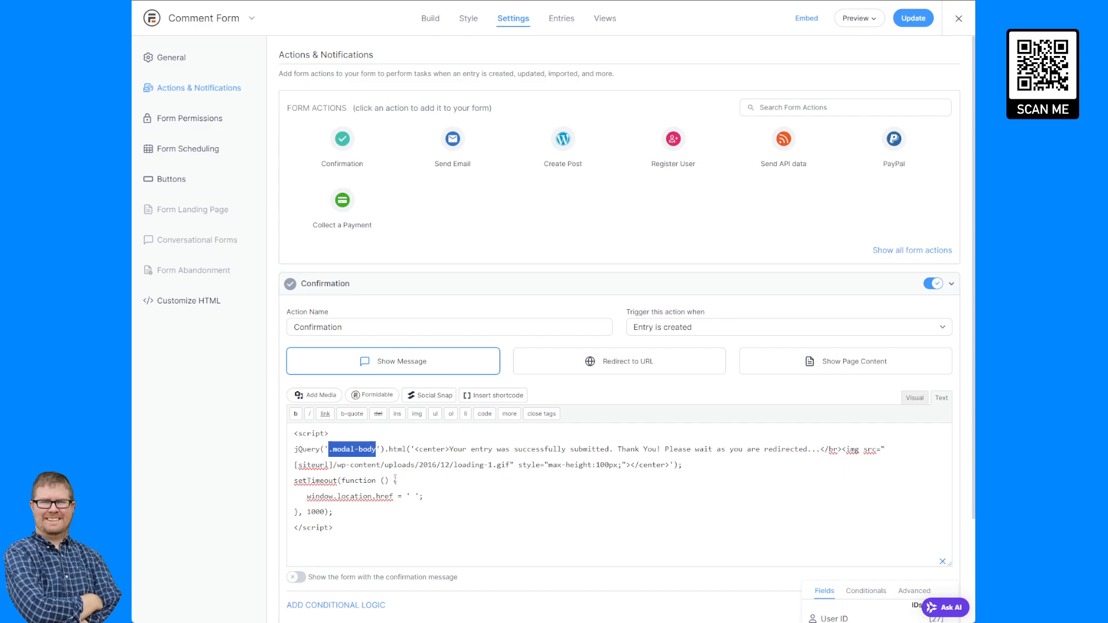
{"action": "type", "text": "#"}
{"action": "type", "text": "frm_form_4_container"}
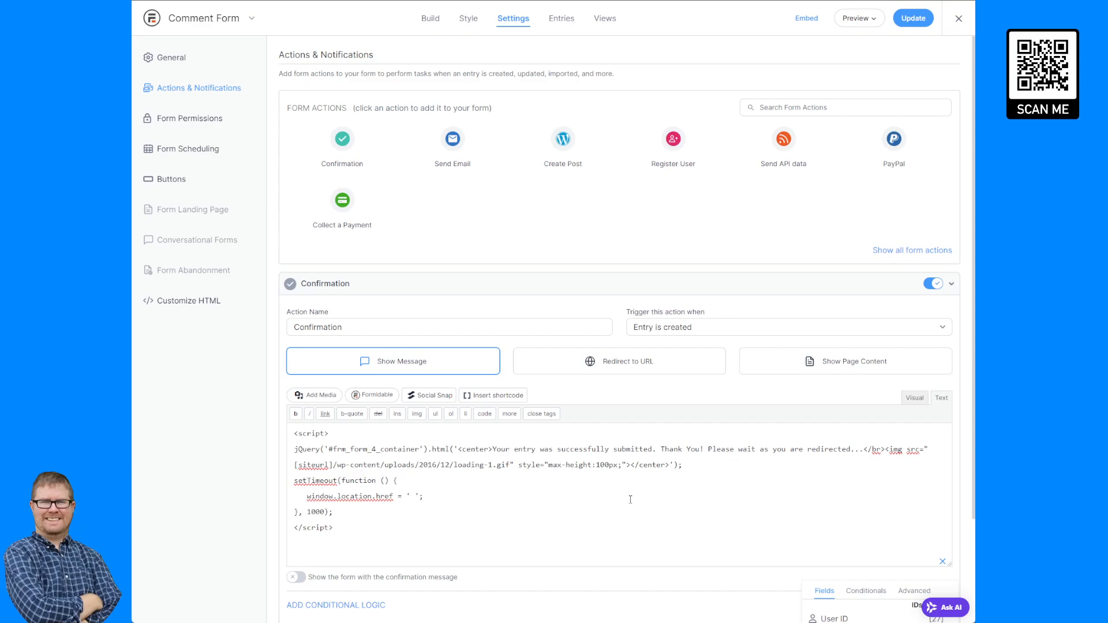
{"action": "left_click", "coordinate": [912, 19]}
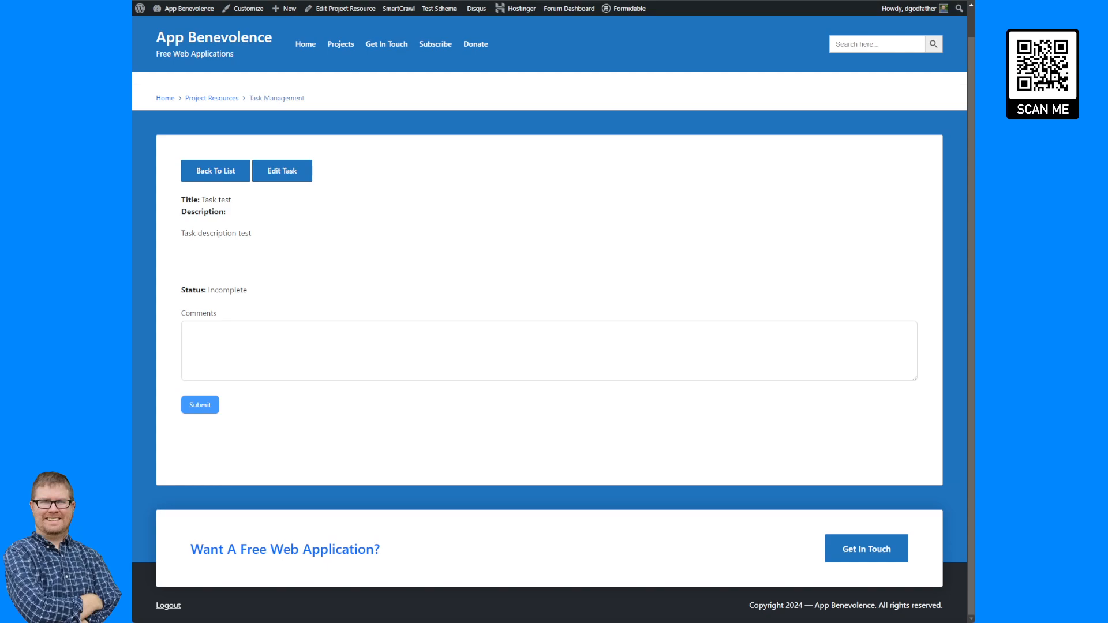
Reload the task detail page and submit a test comment through the comment form.
{"action": "key", "text": "F5"}
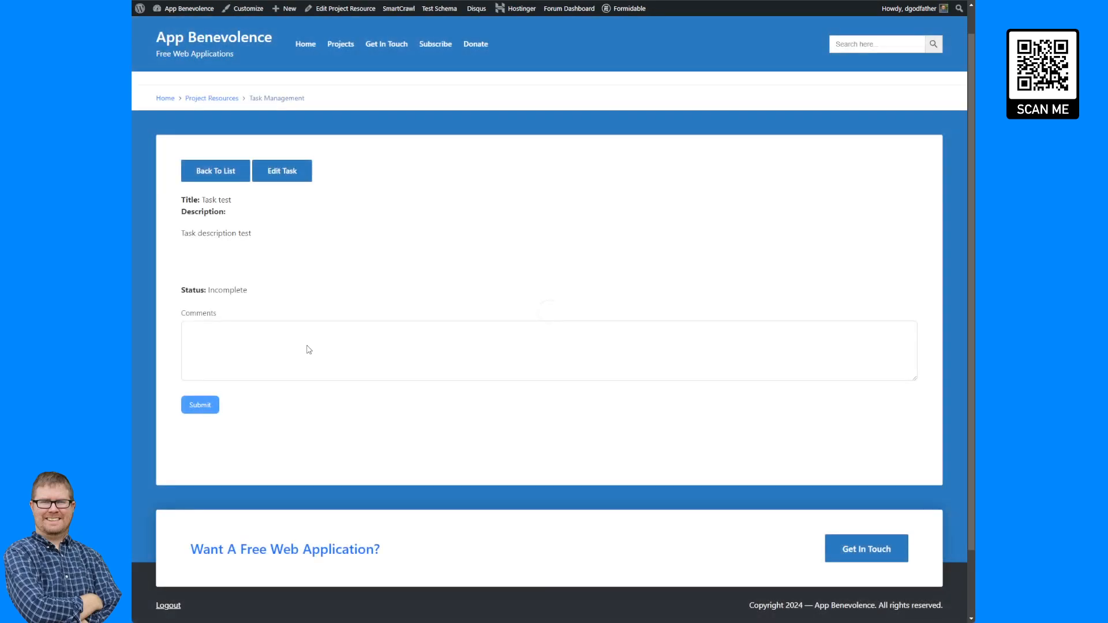
{"action": "left_click", "coordinate": [339, 348]}
{"action": "type", "text": "Test co"}
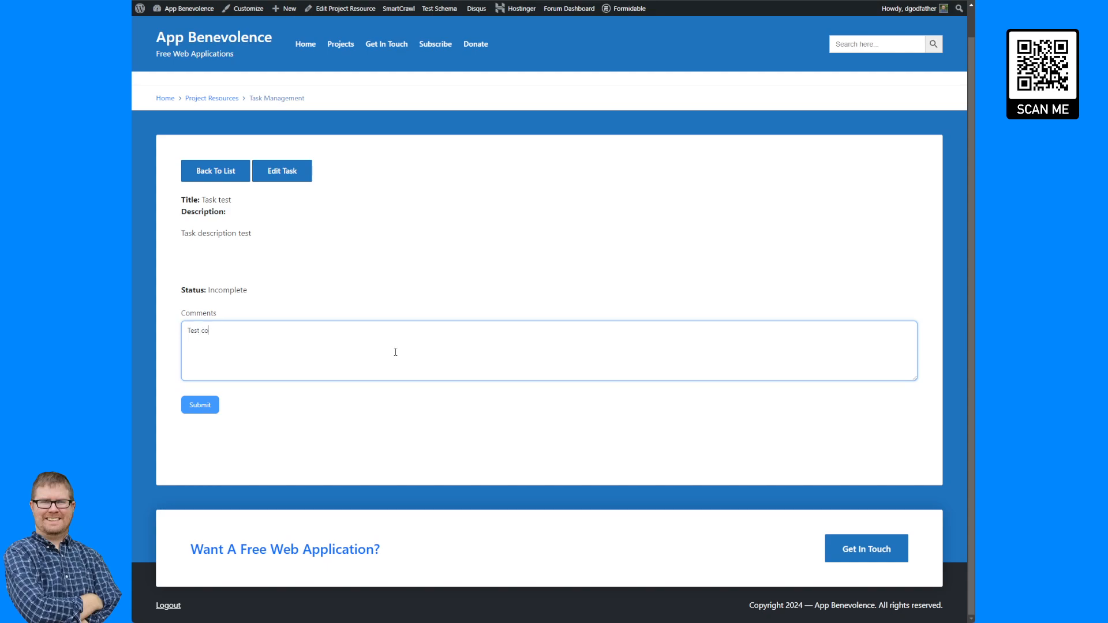
{"action": "type", "text": "mpp"}
{"action": "type", "text": "me"}
{"action": "type", "text": "nts"}
{"action": "left_click", "coordinate": [196, 405]}
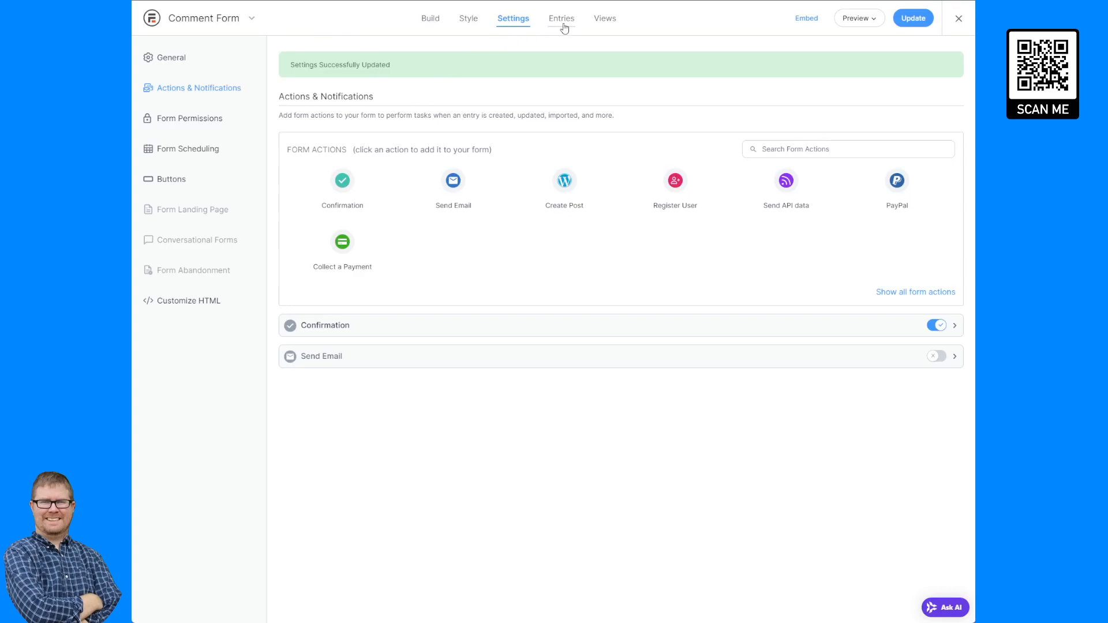
Open the Task Form View's listing page Before Content and copy its header row markup.
{"action": "left_click", "coordinate": [605, 18]}
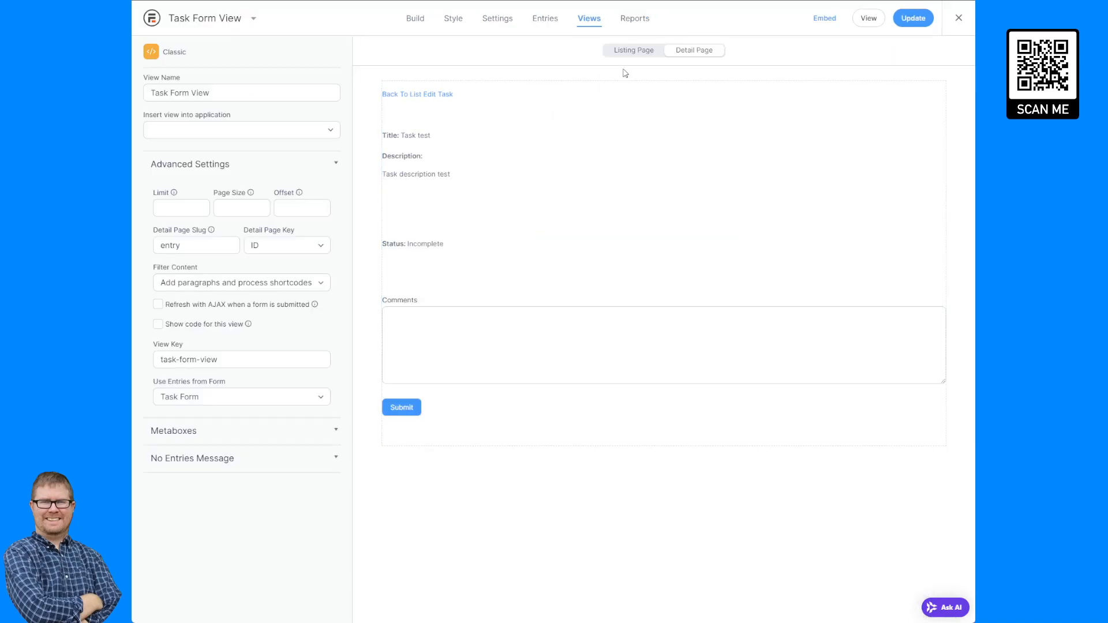
{"action": "left_click", "coordinate": [641, 52]}
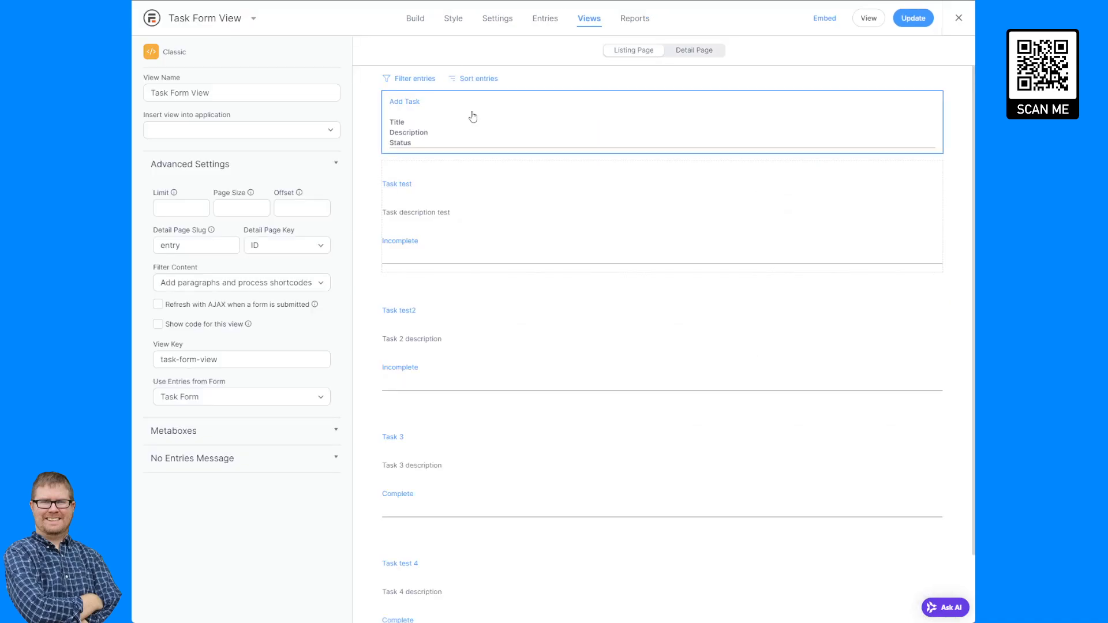
{"action": "left_click", "coordinate": [469, 116]}
{"action": "left_click_drag", "start_coordinate": [243, 215], "coordinate": [152, 128]}
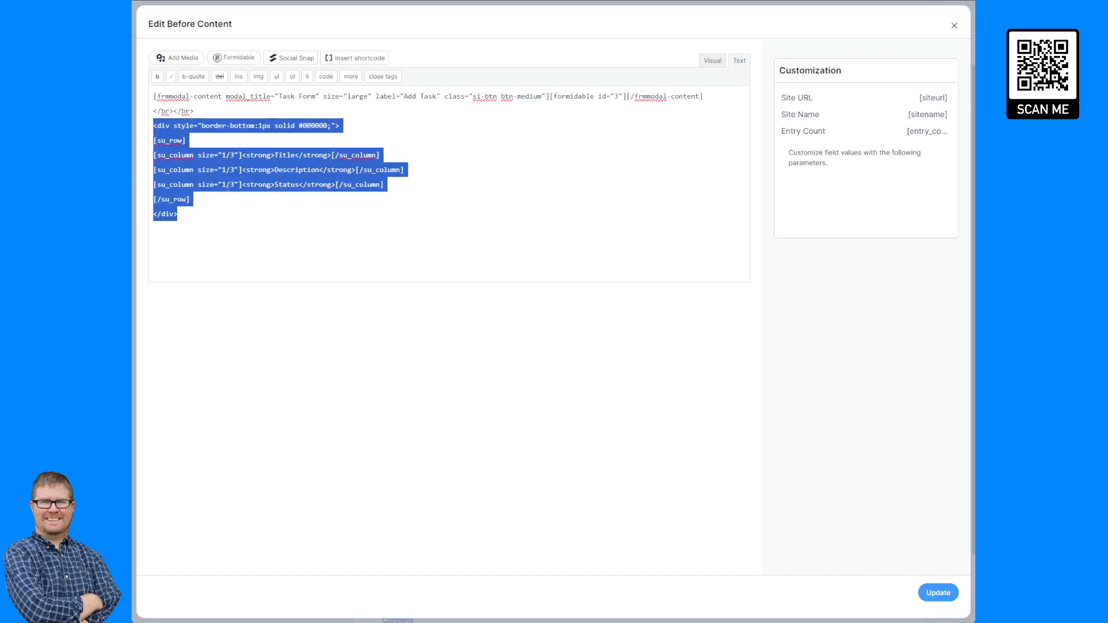
{"action": "left_click", "coordinate": [191, 213]}
{"action": "left_click_drag", "start_coordinate": [190, 213], "coordinate": [153, 126]}
{"action": "key", "text": "ctrl+c"}
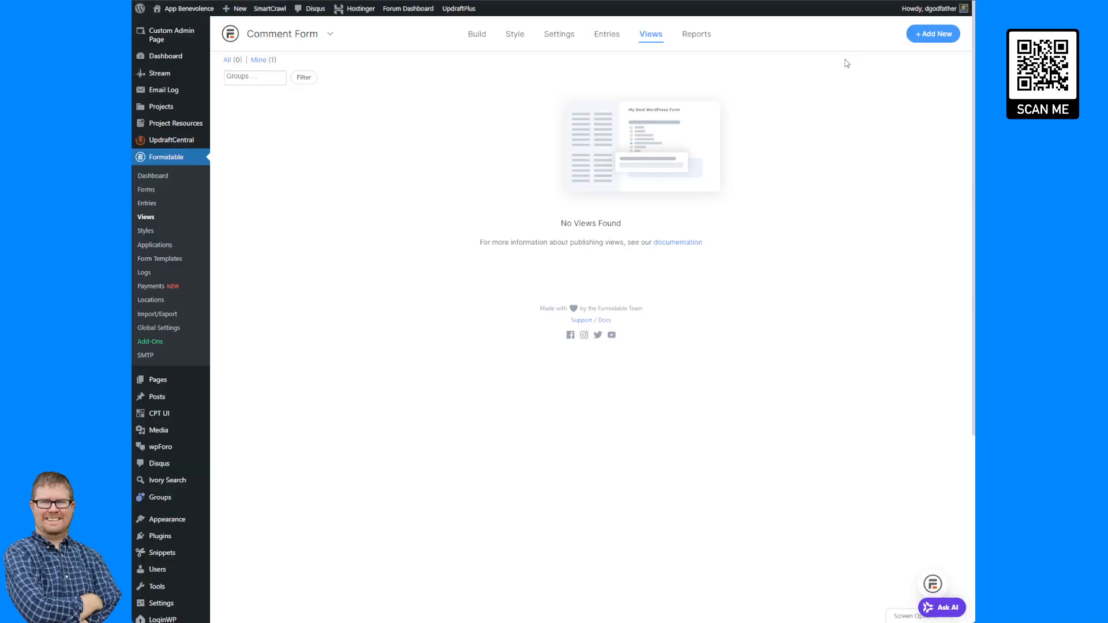
Create a new Classic view named Comment Form View.
{"action": "left_click", "coordinate": [927, 30]}
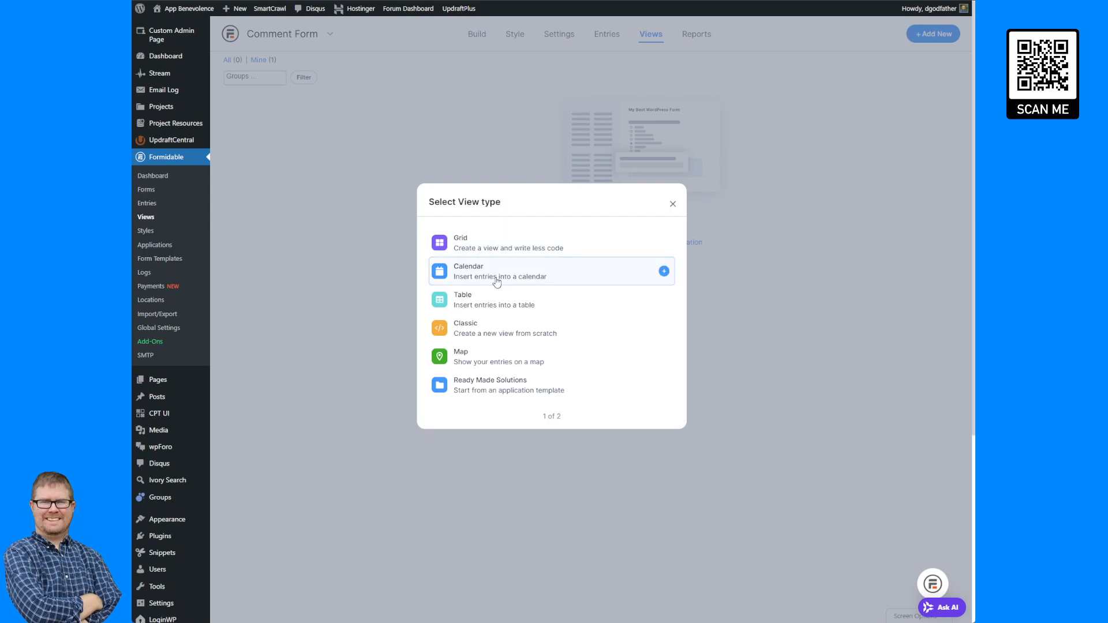
{"action": "left_click", "coordinate": [487, 329]}
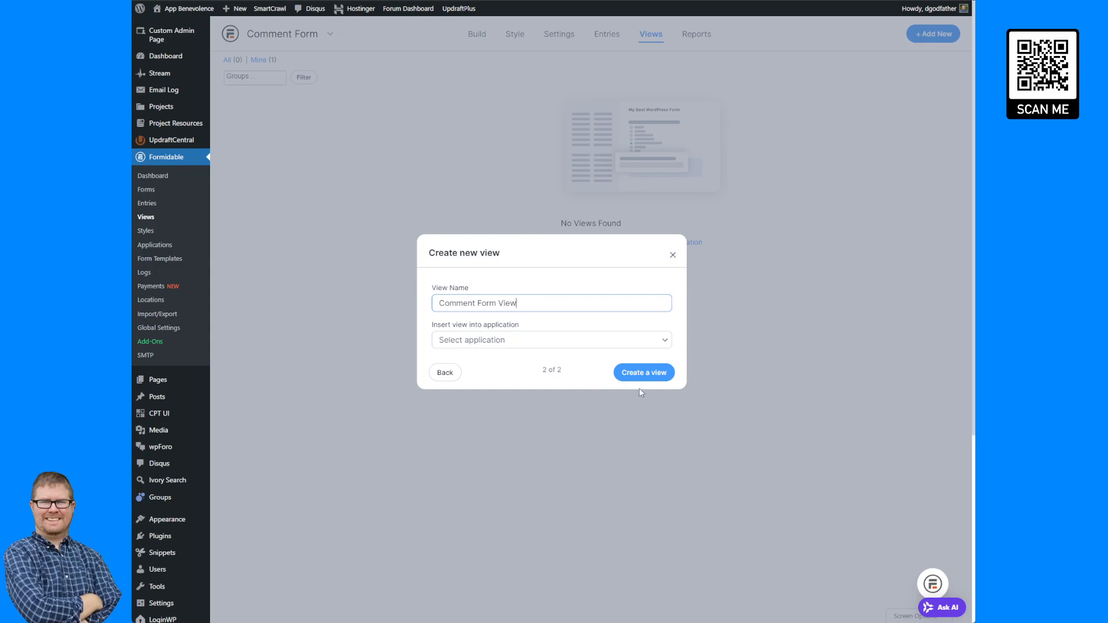
{"action": "left_click", "coordinate": [656, 375]}
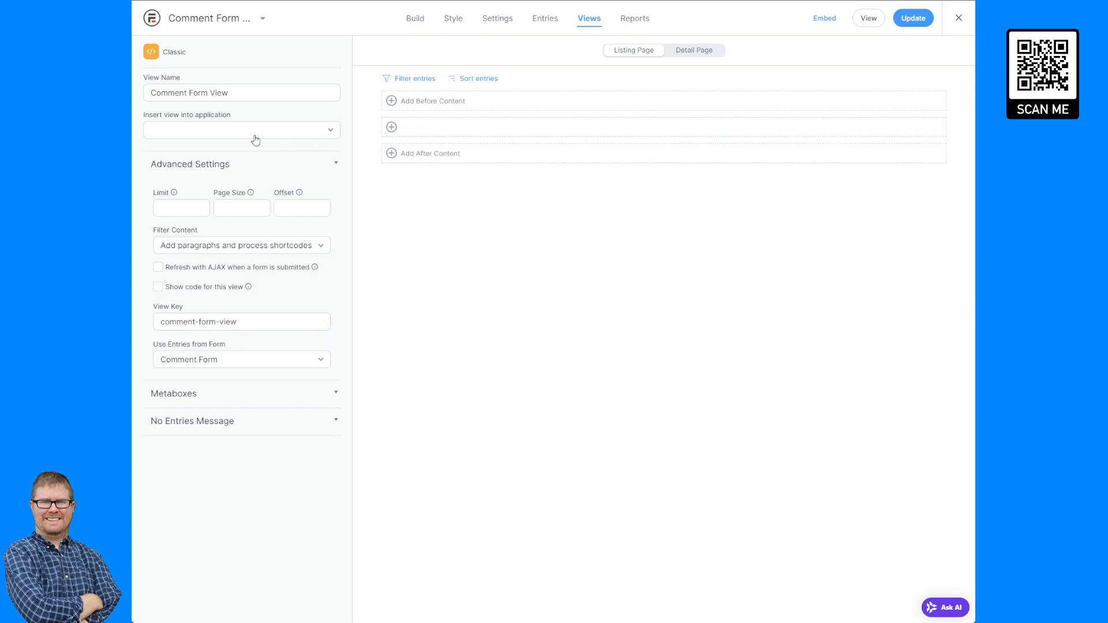
Paste the copied header row markup into the Comment Form View's Before Content.
{"action": "left_click", "coordinate": [441, 126]}
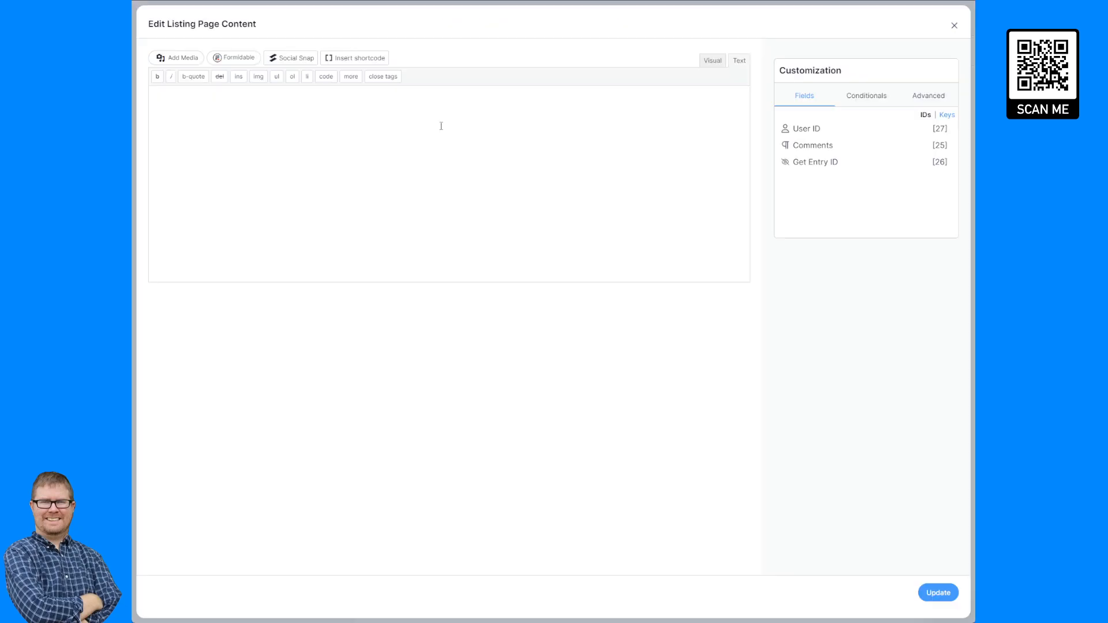
{"action": "left_click", "coordinate": [954, 25]}
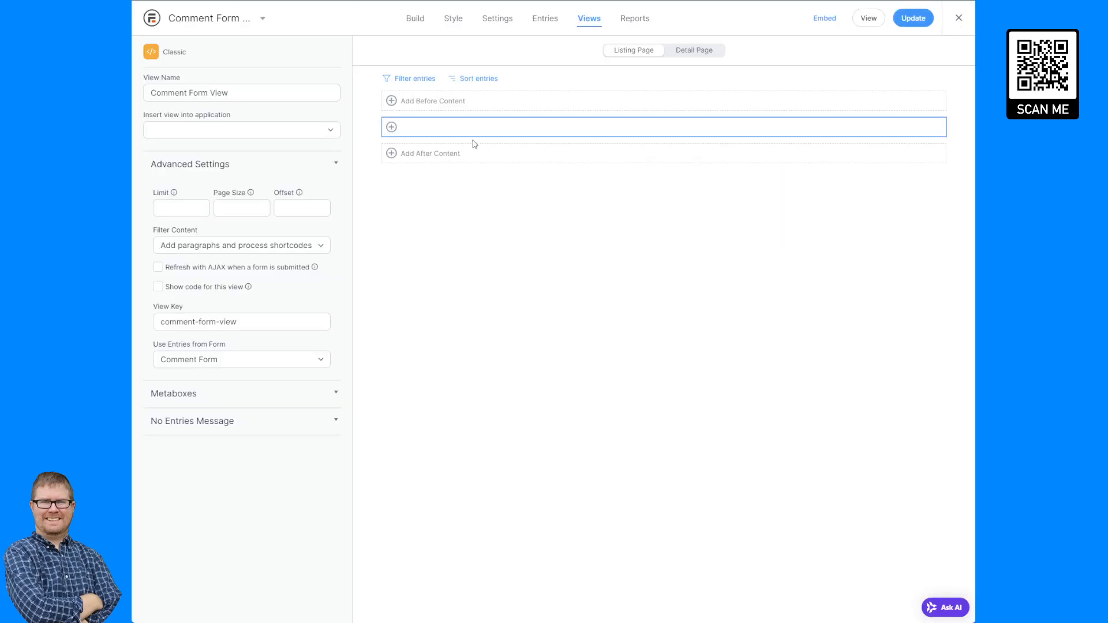
{"action": "left_click", "coordinate": [489, 102]}
{"action": "key", "text": "ctrl+v"}
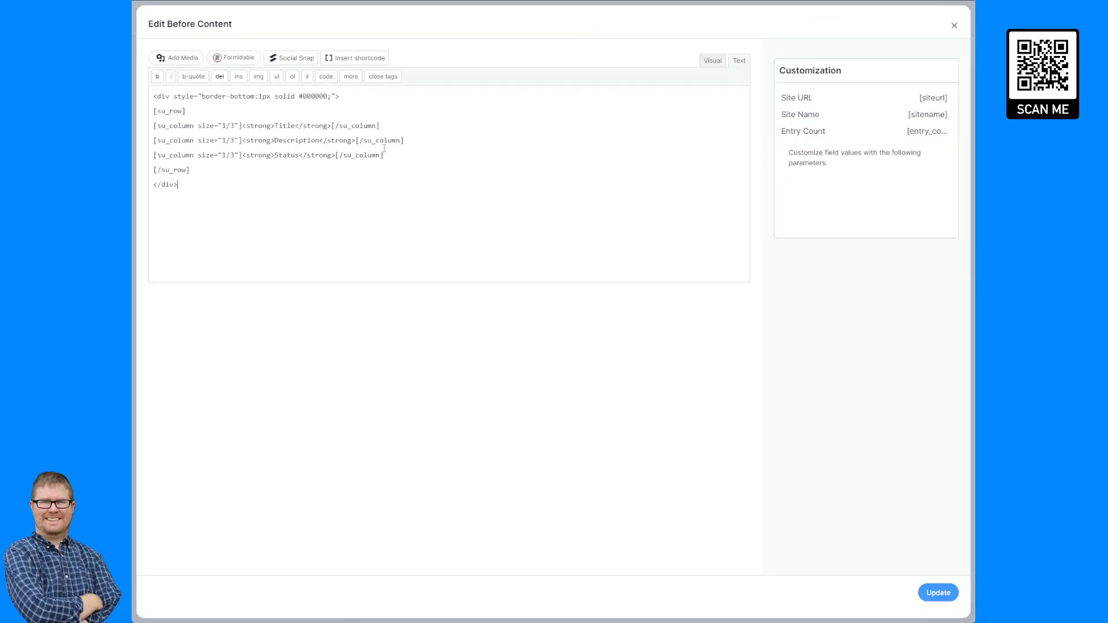
Rename the header columns to Date/Time, User and Comment and update the Before Content.
{"action": "left_click_drag", "start_coordinate": [278, 126], "coordinate": [282, 124]}
{"action": "double_click", "coordinate": [284, 126]}
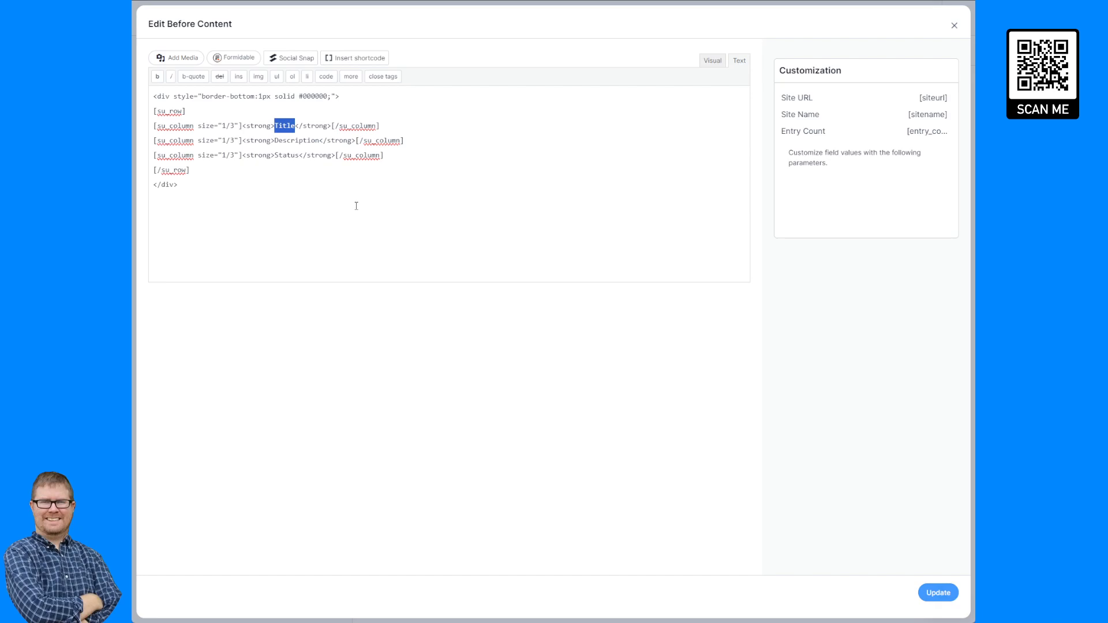
{"action": "type", "text": "Date"}
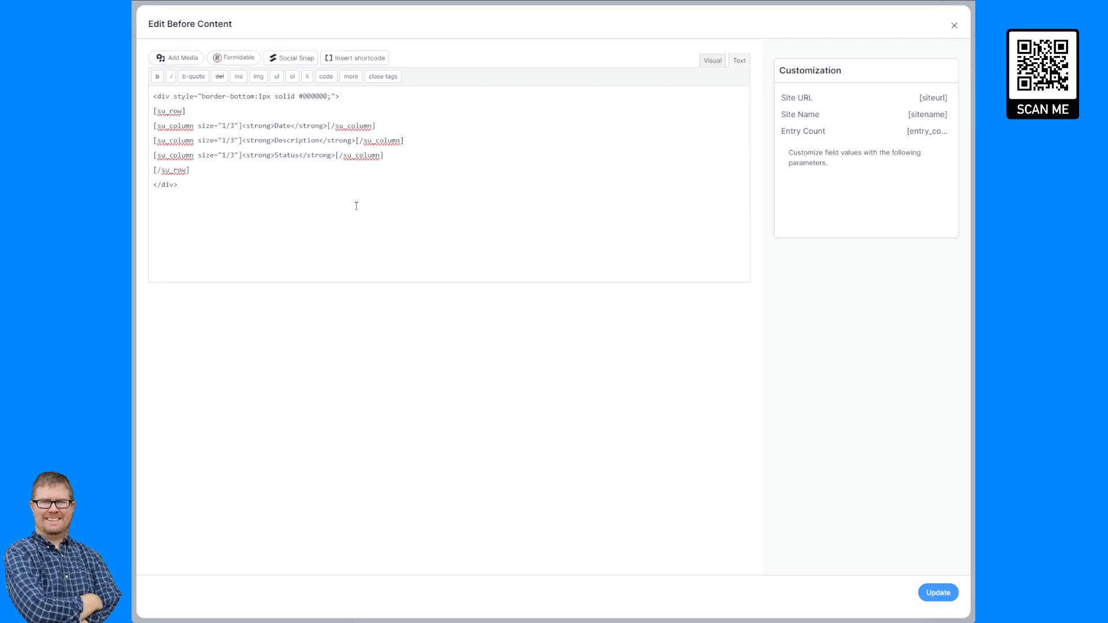
{"action": "type", "text": "/Time"}
{"action": "double_click", "coordinate": [301, 141]}
{"action": "type", "text": "User"}
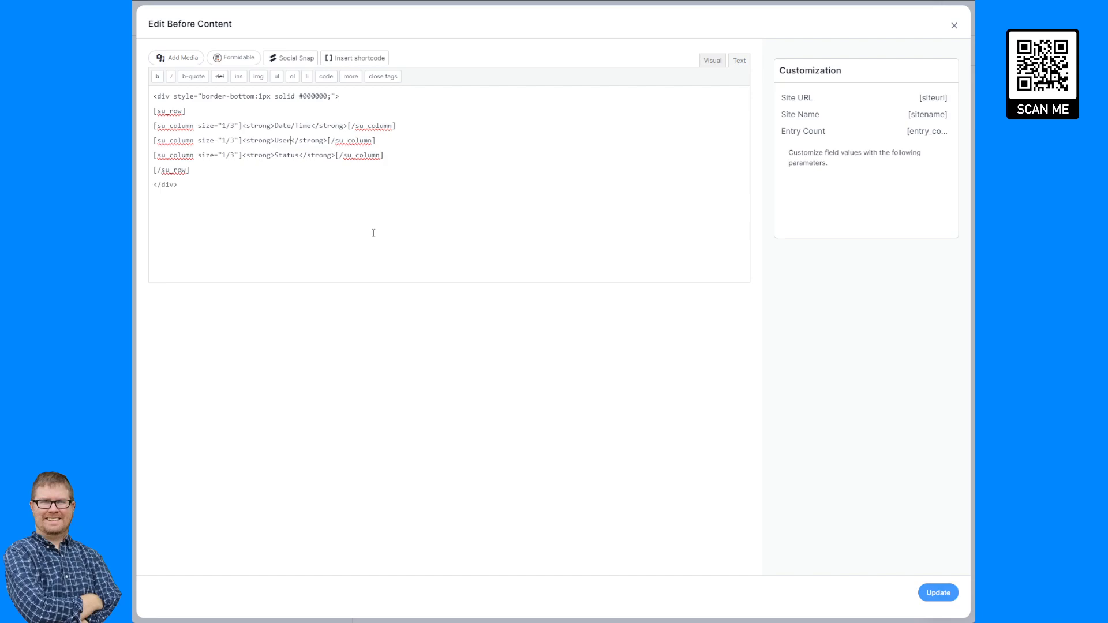
{"action": "double_click", "coordinate": [292, 155]}
{"action": "type", "text": "Comment"}
{"action": "left_click", "coordinate": [937, 594]}
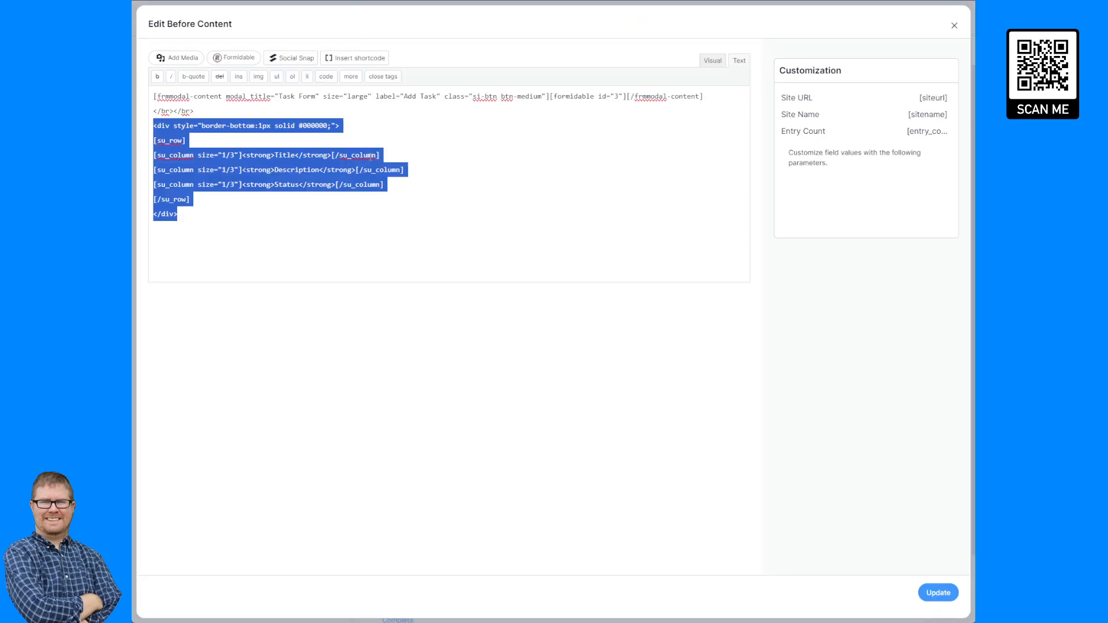
Copy the column row shortcodes from the Task Form View's listing page content.
{"action": "left_click", "coordinate": [954, 25]}
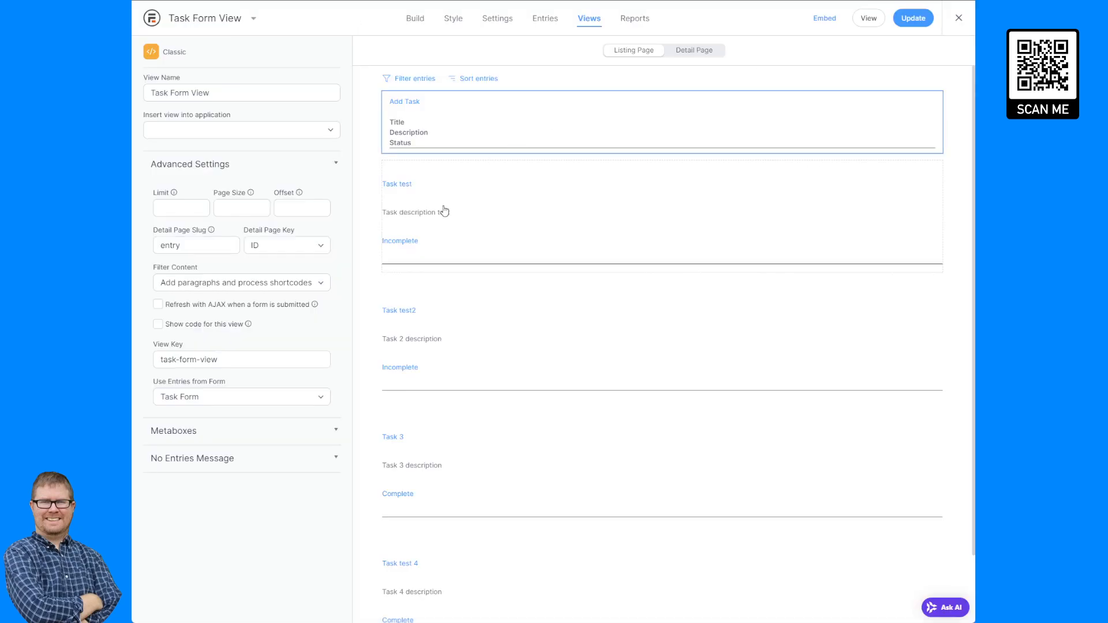
{"action": "left_click", "coordinate": [447, 223]}
{"action": "left_click_drag", "start_coordinate": [284, 191], "coordinate": [151, 93]}
{"action": "left_click", "coordinate": [299, 140]}
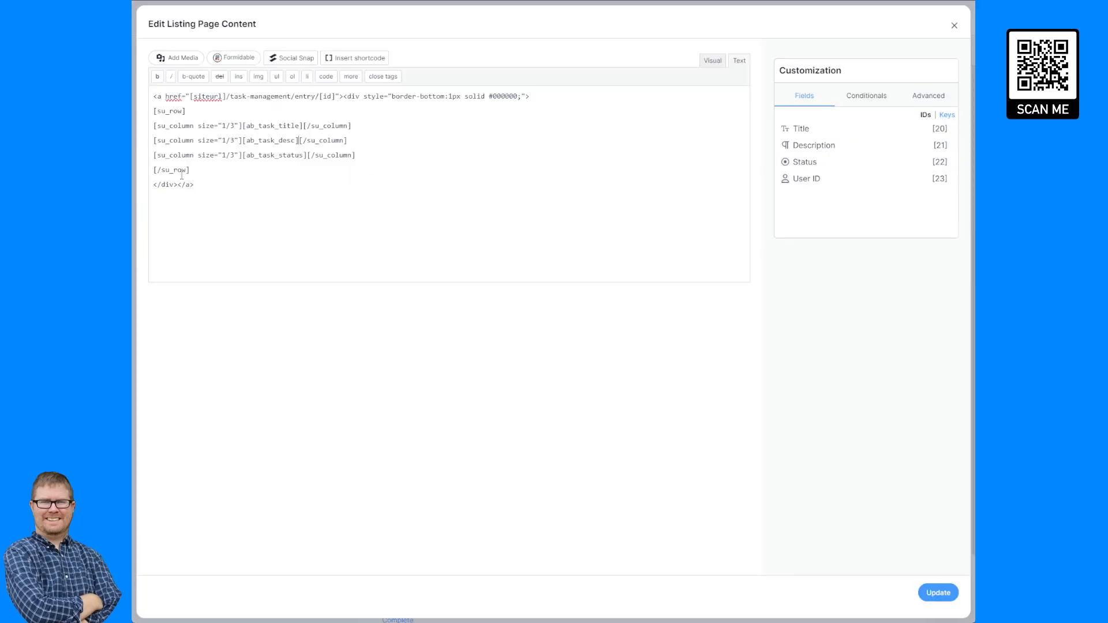
{"action": "left_click_drag", "start_coordinate": [199, 168], "coordinate": [151, 113]}
{"action": "key", "text": "ctrl+c"}
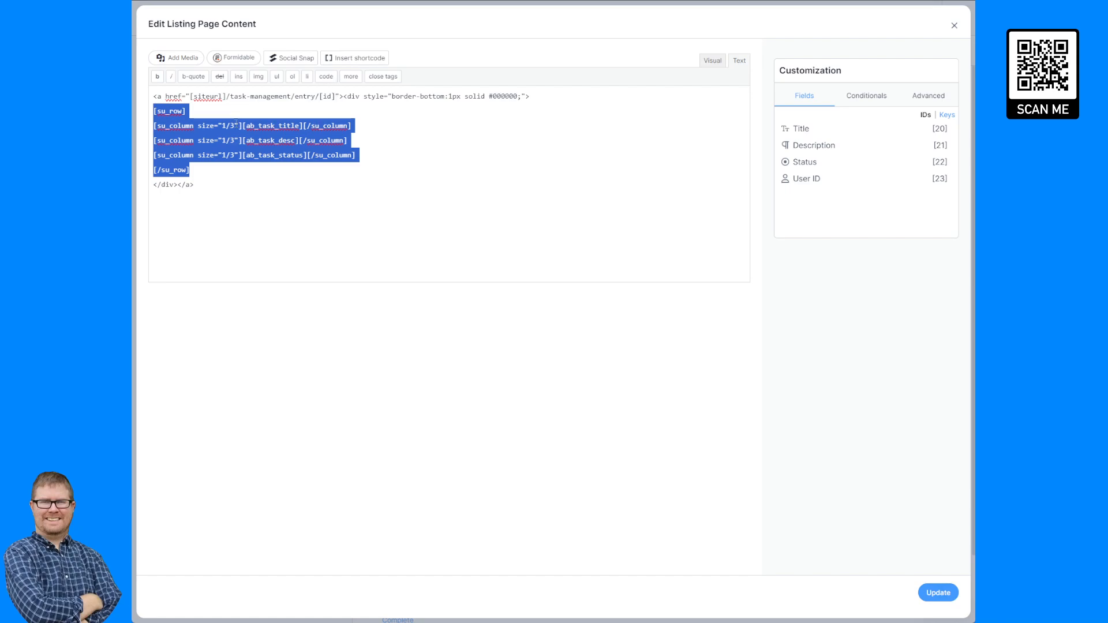
{"action": "left_click", "coordinate": [954, 25]}
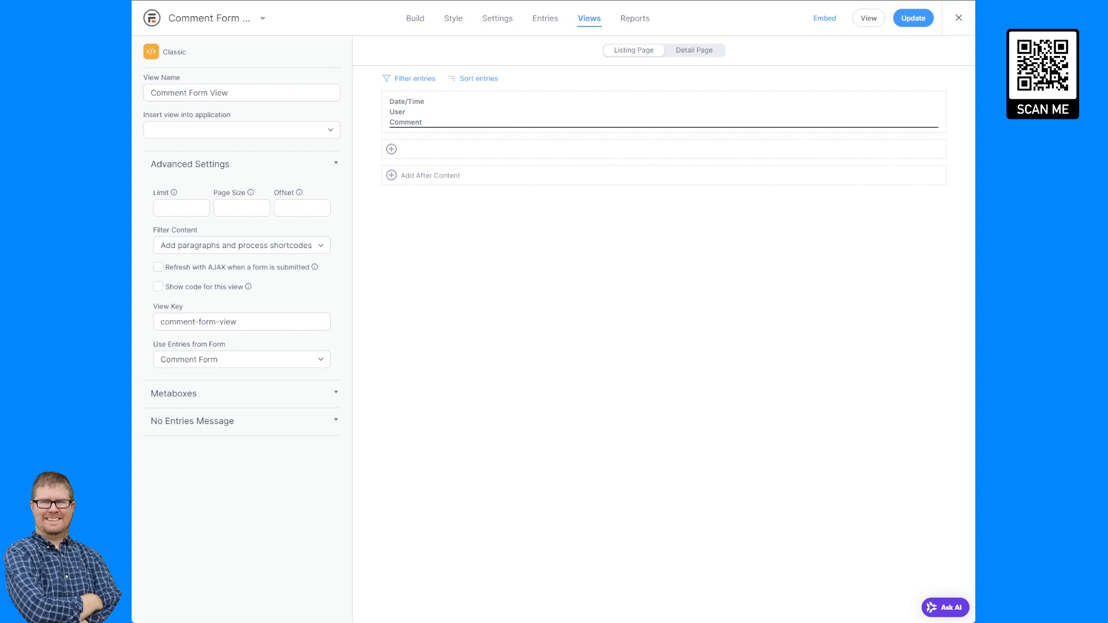
Paste the column row into the Comment Form View's listing content and clear the first column's title shortcode.
{"action": "left_click", "coordinate": [444, 151]}
{"action": "key", "text": "ctrl+v"}
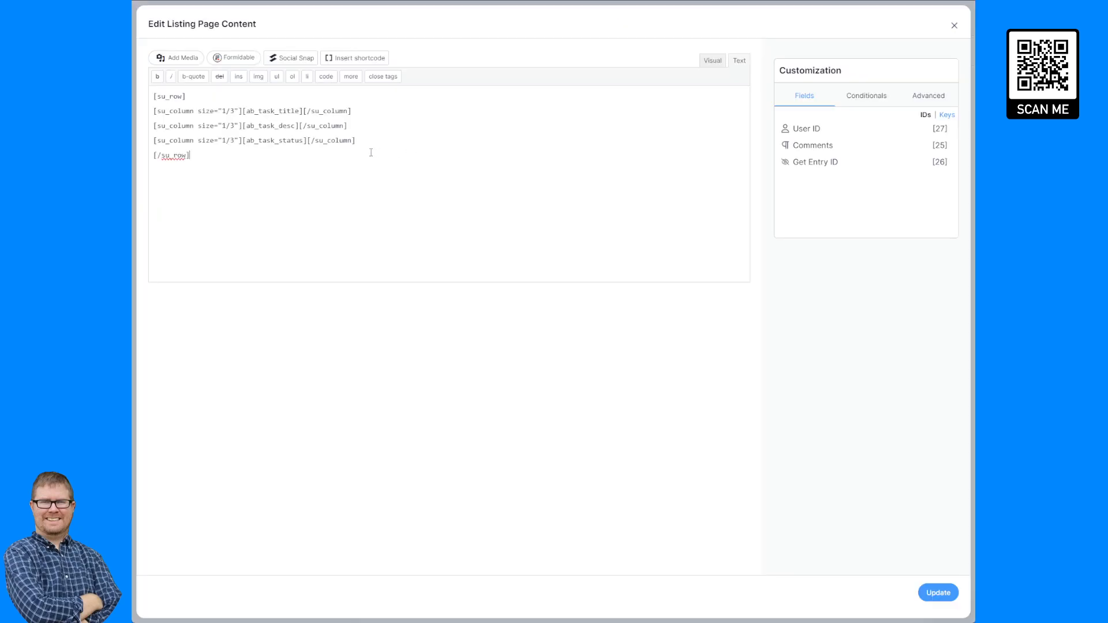
{"action": "double_click", "coordinate": [290, 110]}
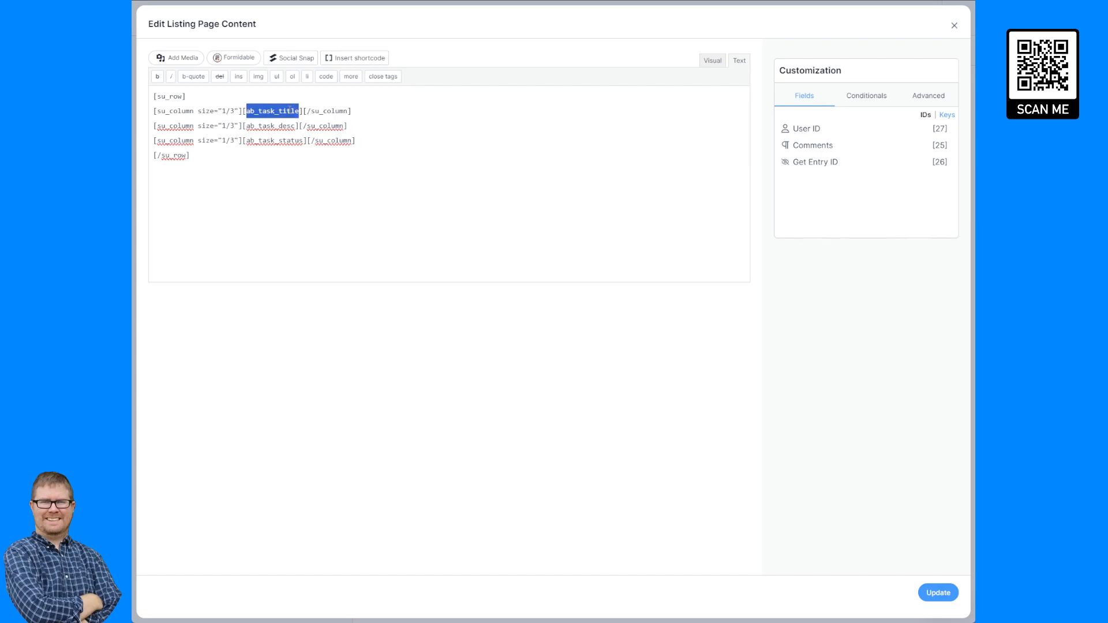
{"action": "key", "text": "BackSpace"}
{"action": "key", "text": "BackSpace"}
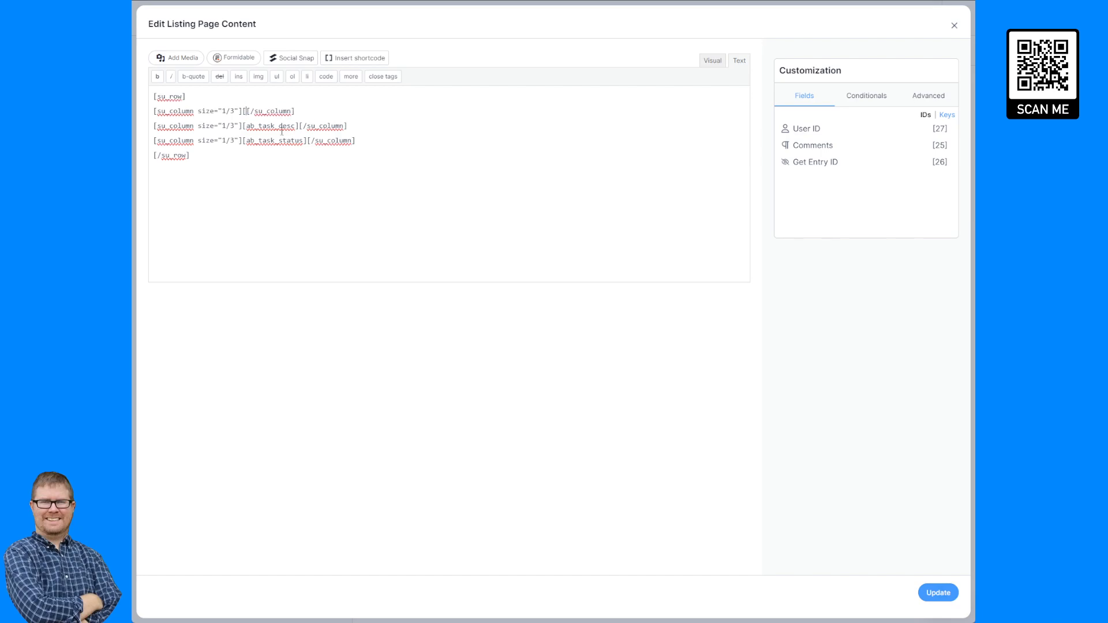
{"action": "key", "text": "Delete"}
Insert the Entry updated shortcode into the first column of the listing content.
{"action": "left_click", "coordinate": [946, 116]}
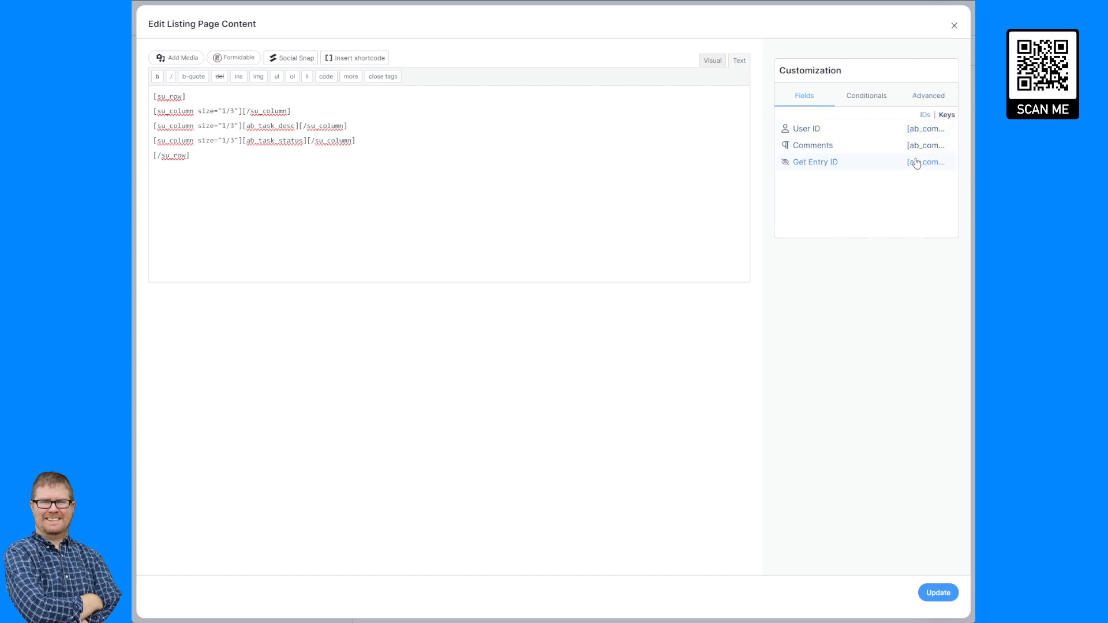
{"action": "left_click", "coordinate": [928, 97]}
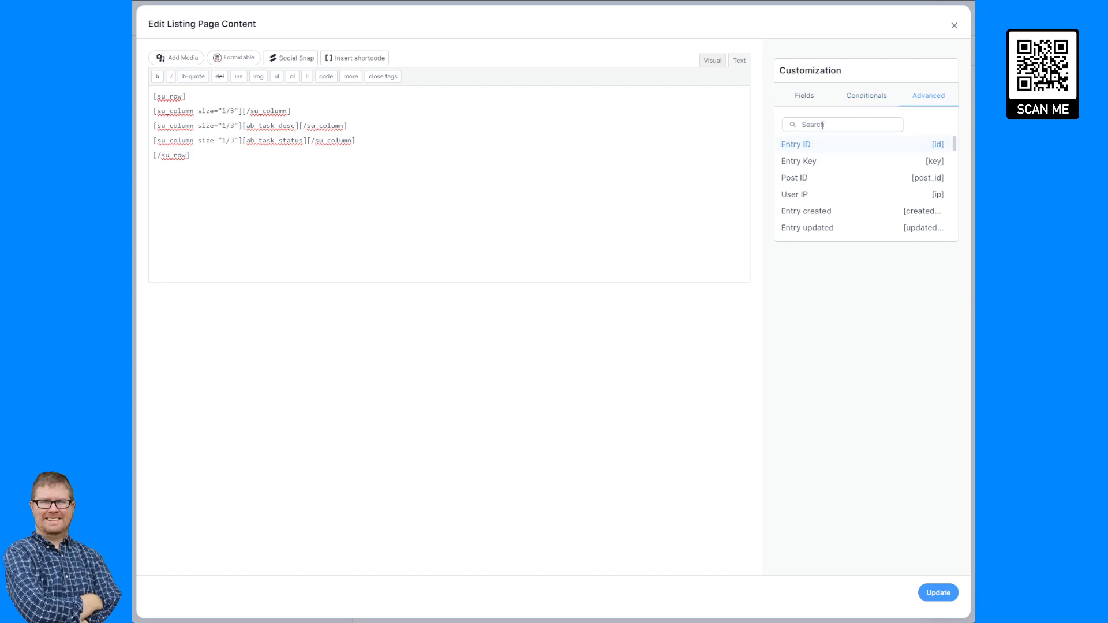
{"action": "scroll", "coordinate": [840, 196], "scroll_direction": "down", "scroll_amount": 2}
{"action": "scroll", "coordinate": [843, 176], "scroll_direction": "up", "scroll_amount": 2}
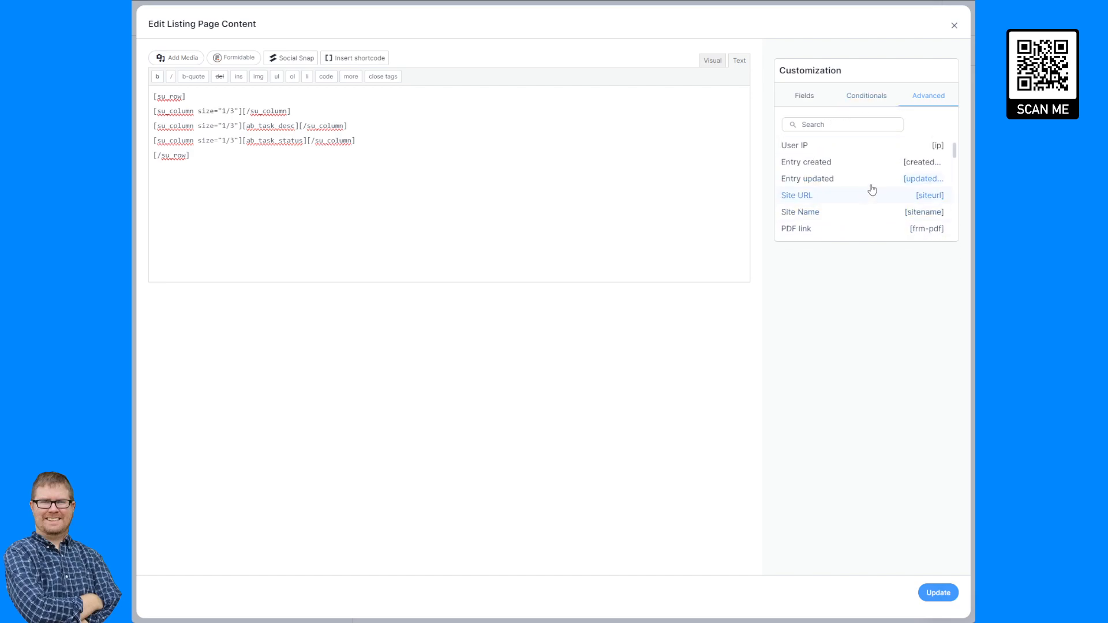
{"action": "left_click", "coordinate": [921, 180]}
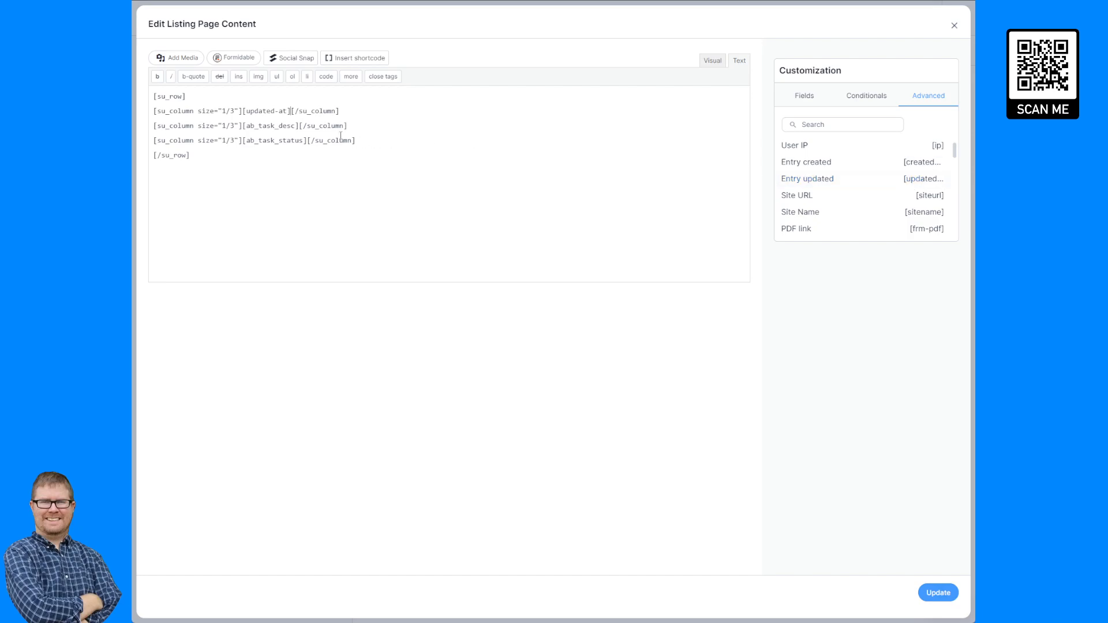
Add format="m/d/Y" to the updated-at shortcode.
{"action": "left_click", "coordinate": [287, 110]}
{"action": "type", "text": "format"}
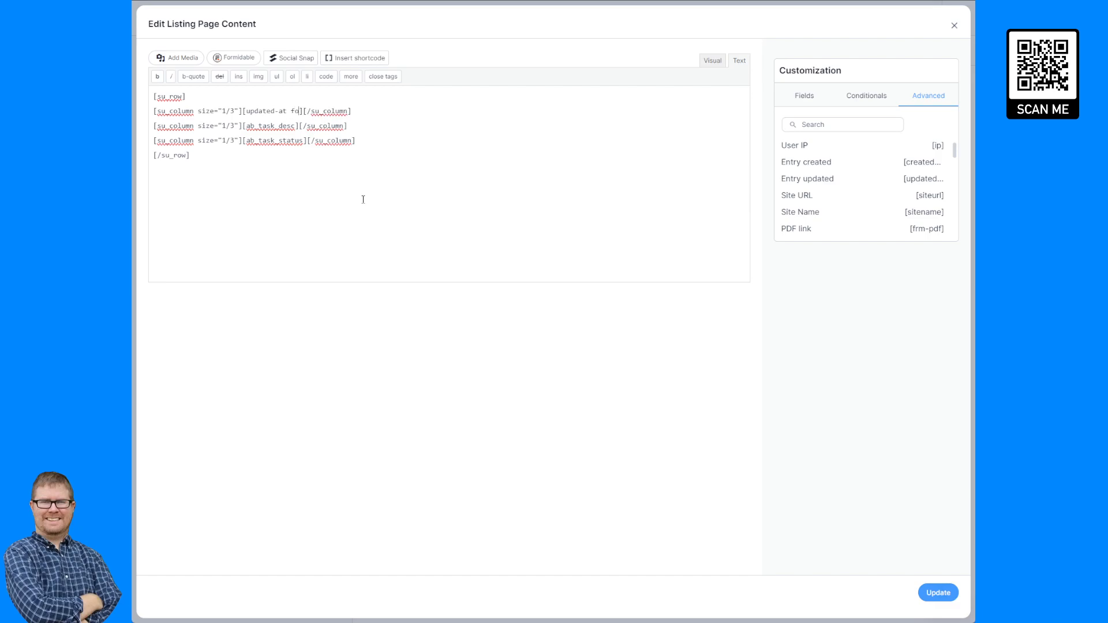
{"action": "type", "text": "=\"\"m/d/Y"}
Search the web for php date time format in a new browser tab.
{"action": "key", "text": "ctrl+t"}
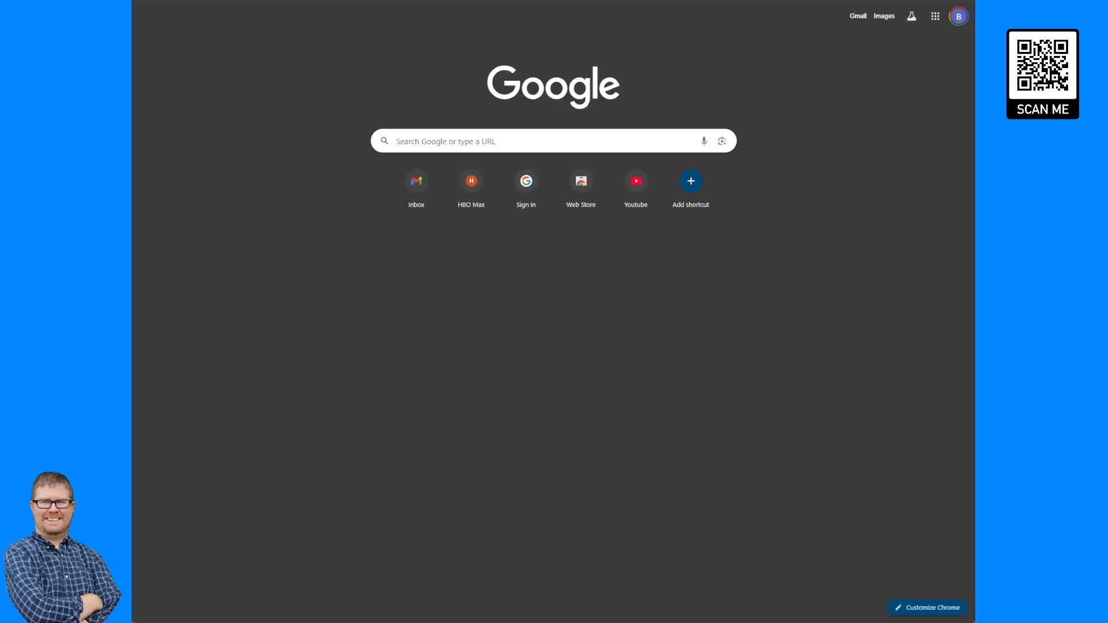
{"action": "type", "text": "php"}
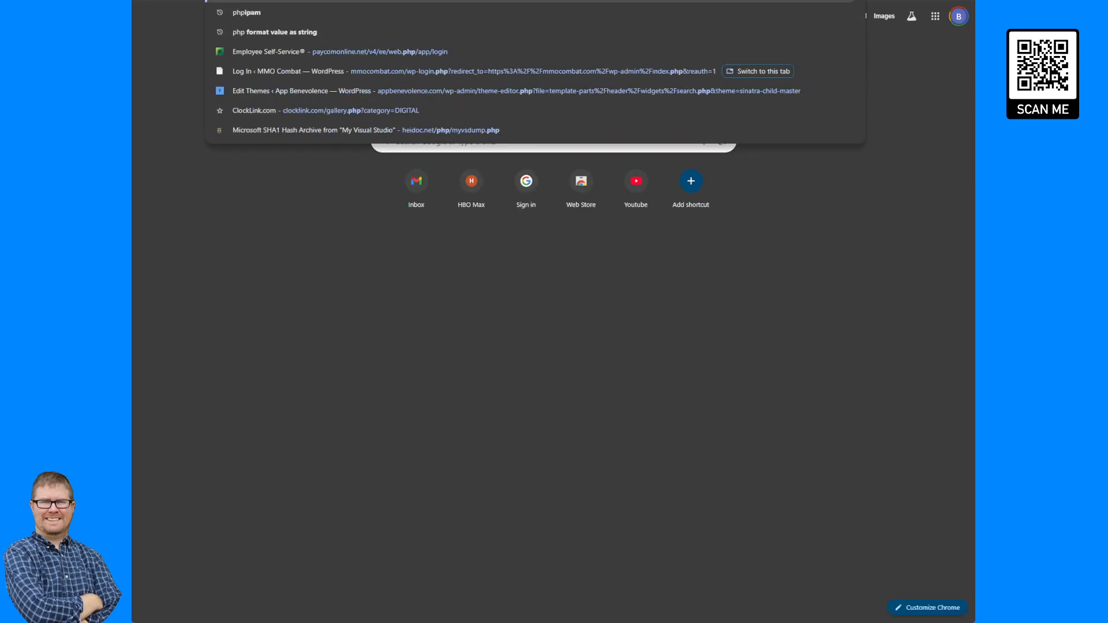
{"action": "type", "text": " date"}
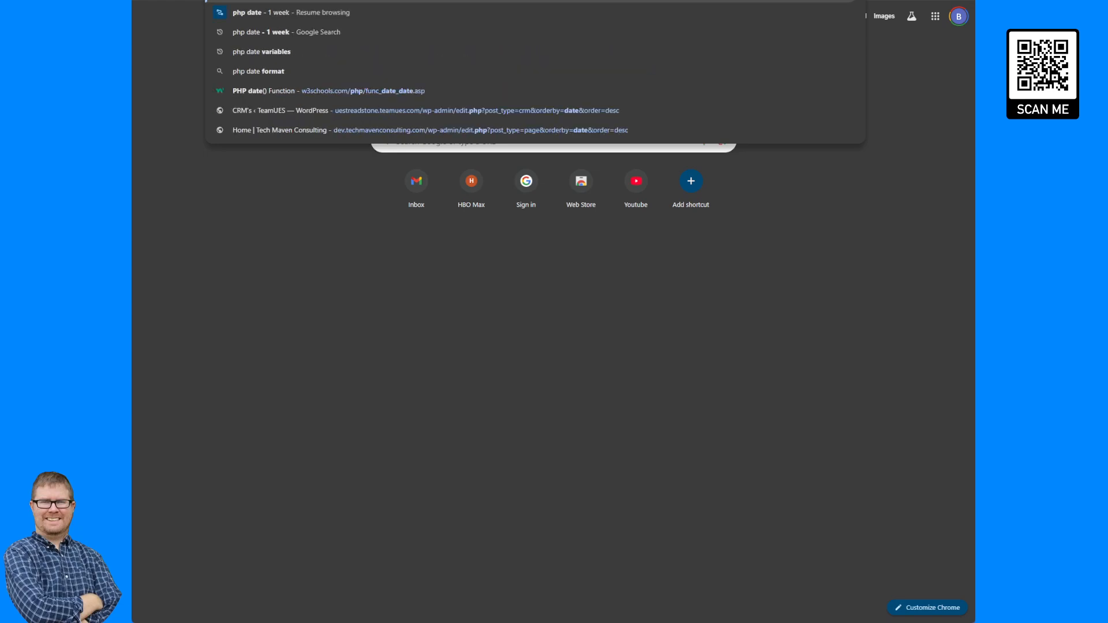
{"action": "type", "text": " time format"}
{"action": "key", "text": "Return"}
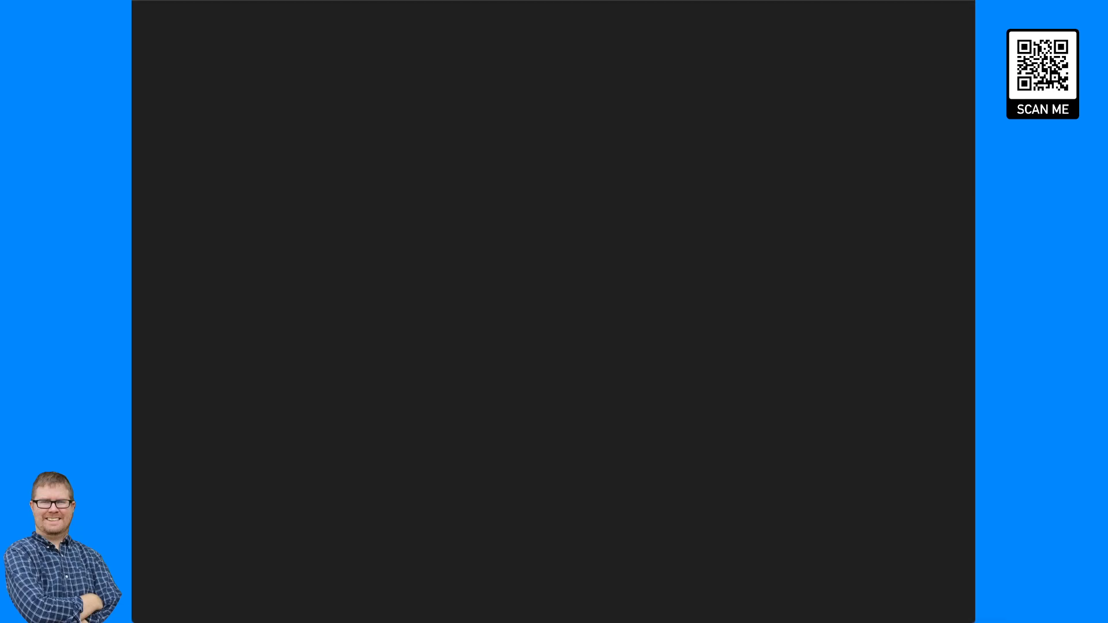
Open the PHP date format documentation and read through the day, month, year and time format characters.
{"action": "left_click", "coordinate": [330, 121]}
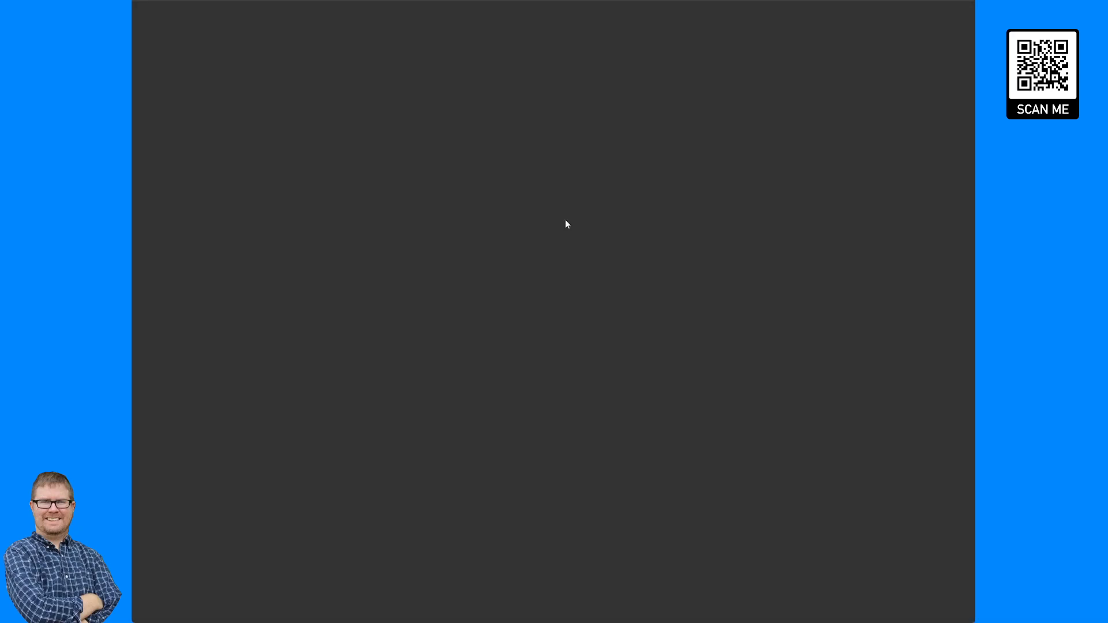
{"action": "scroll", "coordinate": [533, 254], "scroll_direction": "down", "scroll_amount": 8}
{"action": "scroll", "coordinate": [533, 256], "scroll_direction": "down", "scroll_amount": 15}
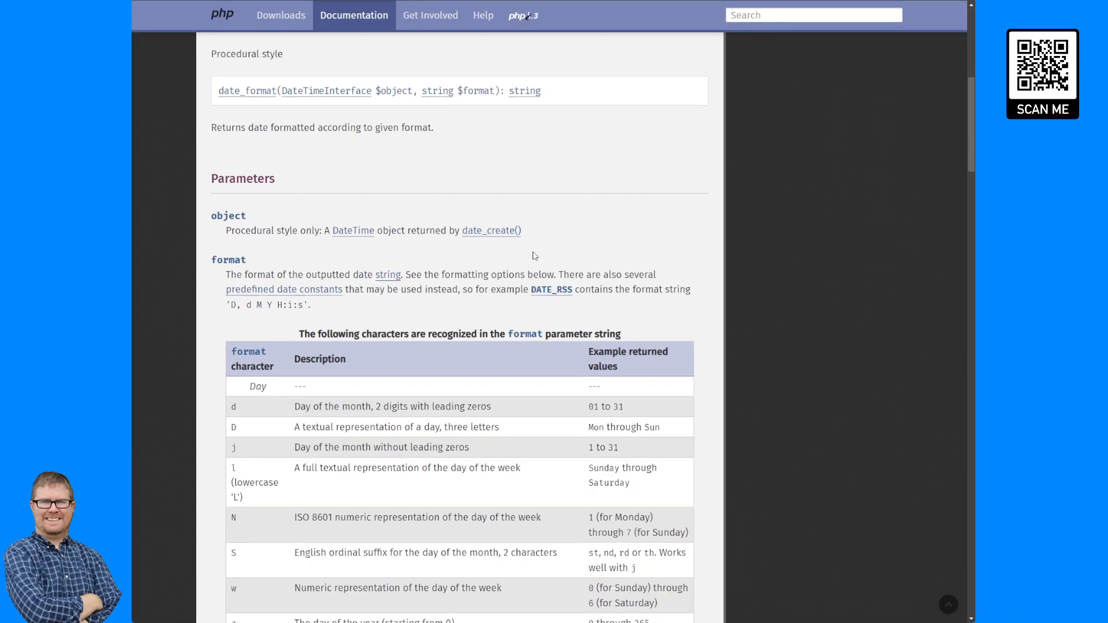
{"action": "scroll", "coordinate": [600, 189], "scroll_direction": "down", "scroll_amount": 3}
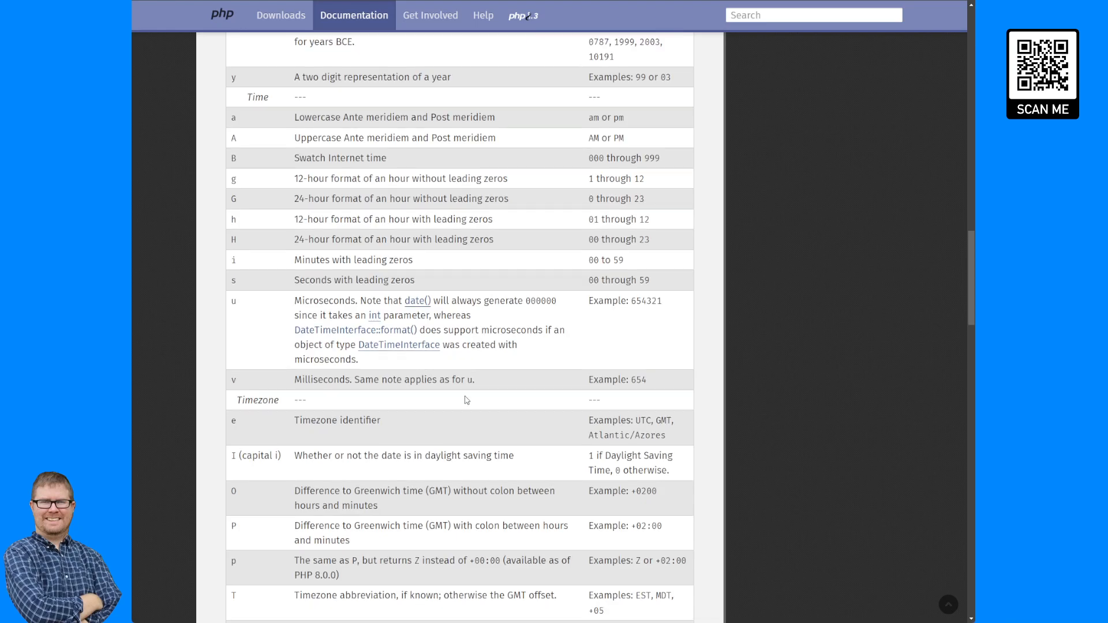
{"action": "scroll", "coordinate": [476, 424], "scroll_direction": "down", "scroll_amount": 8}
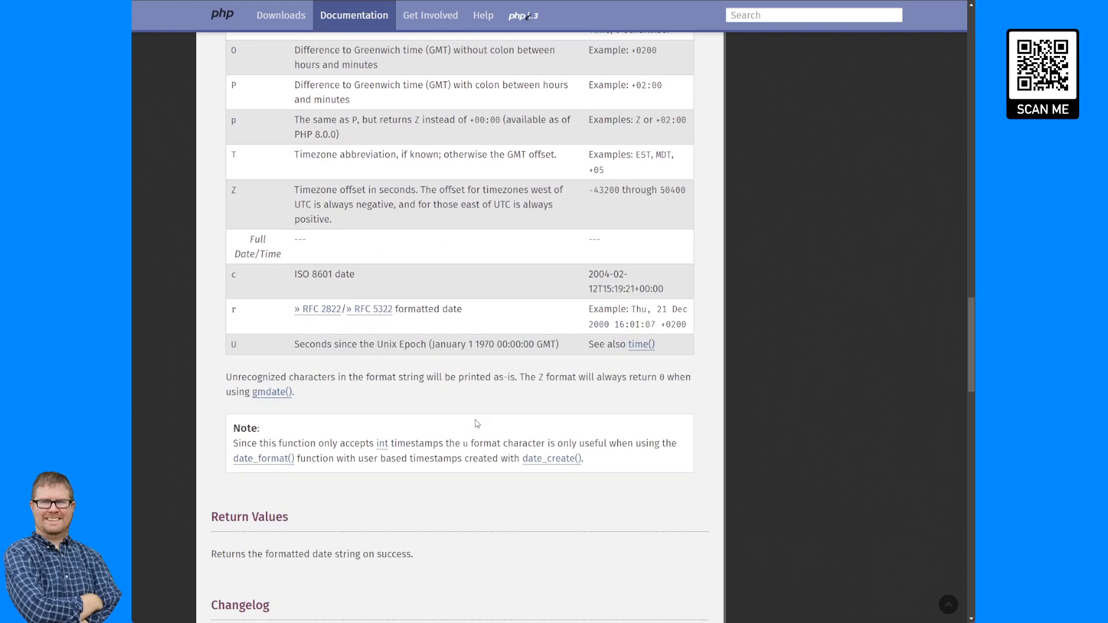
{"action": "scroll", "coordinate": [476, 424], "scroll_direction": "up", "scroll_amount": 13}
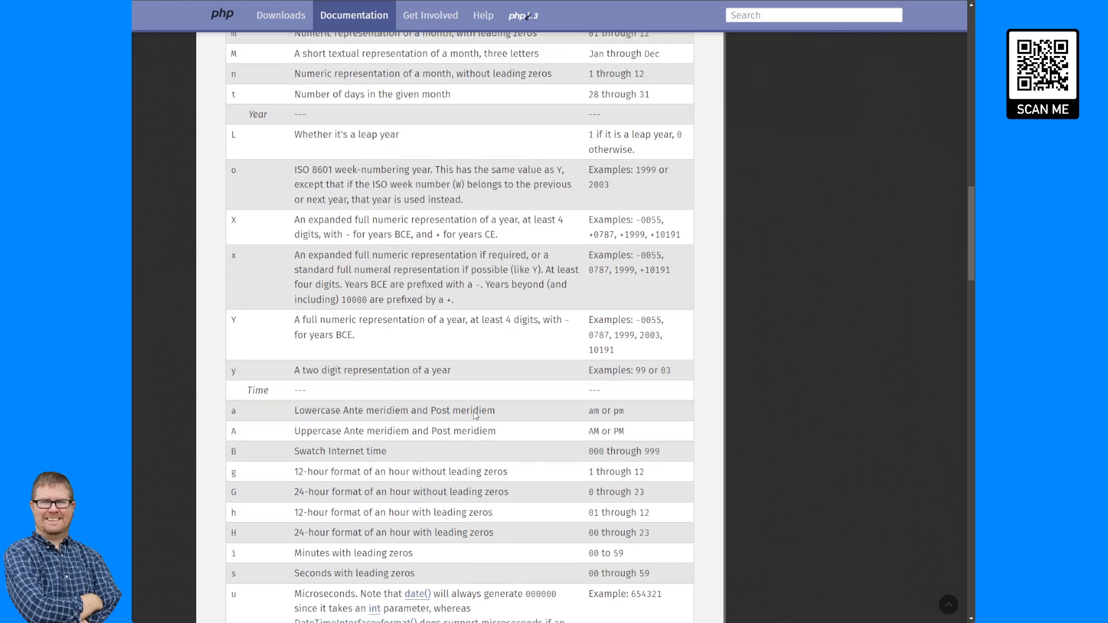
{"action": "scroll", "coordinate": [474, 416], "scroll_direction": "up", "scroll_amount": 11}
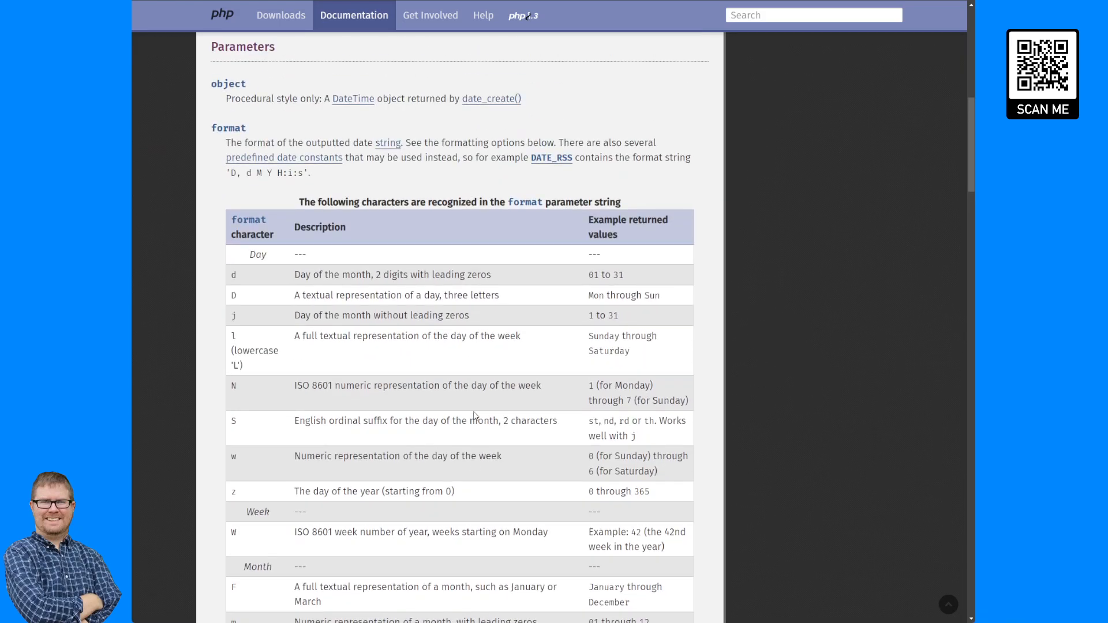
{"action": "scroll", "coordinate": [475, 415], "scroll_direction": "down", "scroll_amount": 20}
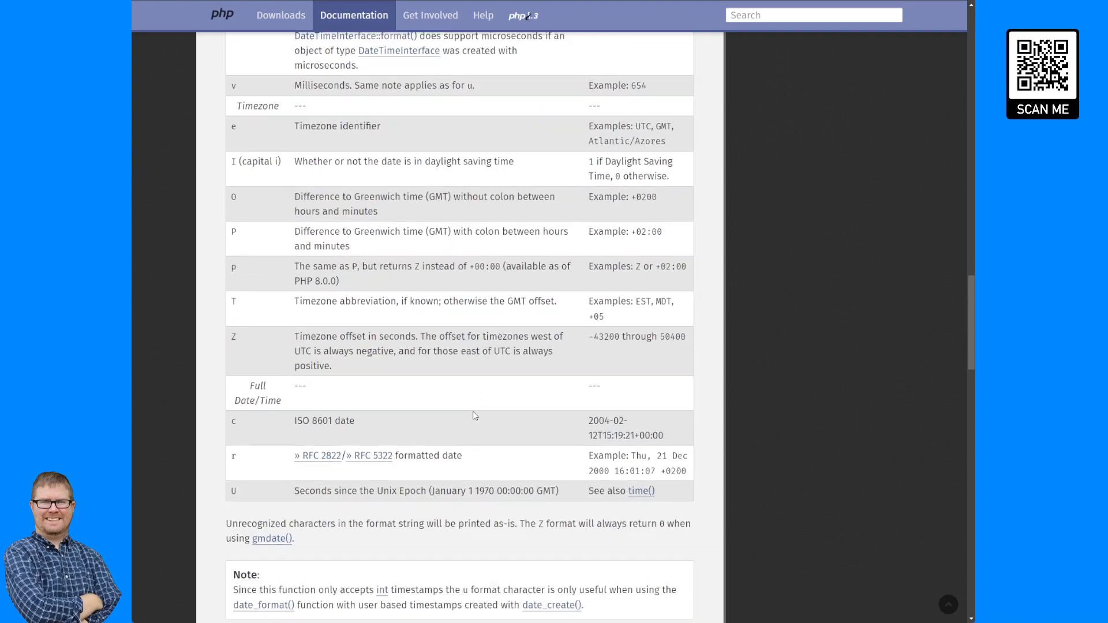
{"action": "scroll", "coordinate": [475, 415], "scroll_direction": "up", "scroll_amount": 2}
{"action": "scroll", "coordinate": [474, 414], "scroll_direction": "up", "scroll_amount": 3}
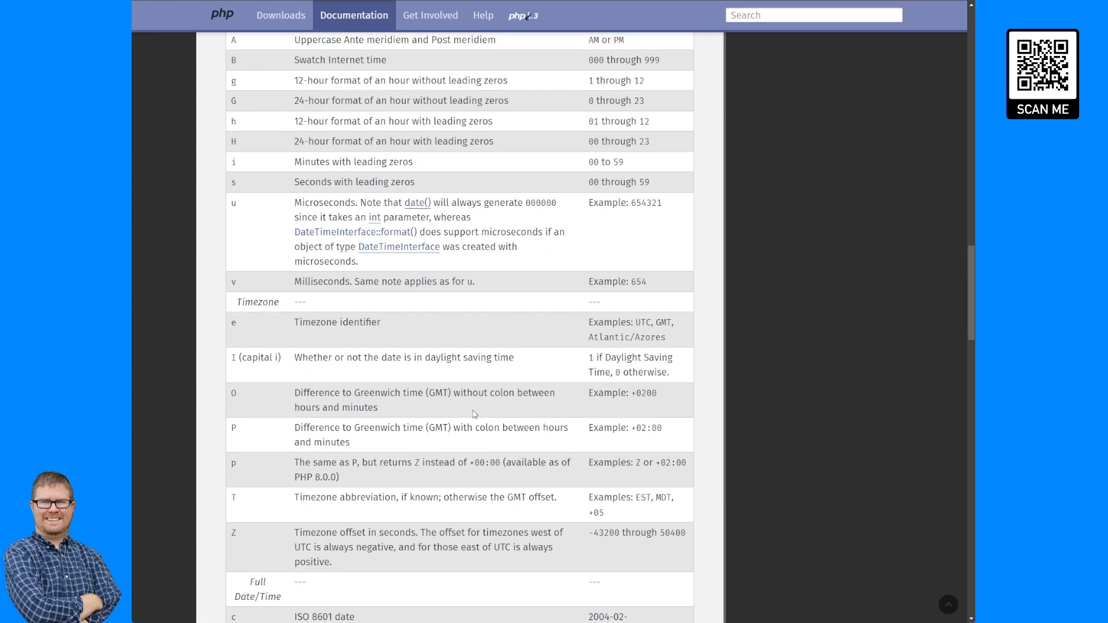
{"action": "scroll", "coordinate": [491, 375], "scroll_direction": "up", "scroll_amount": 3}
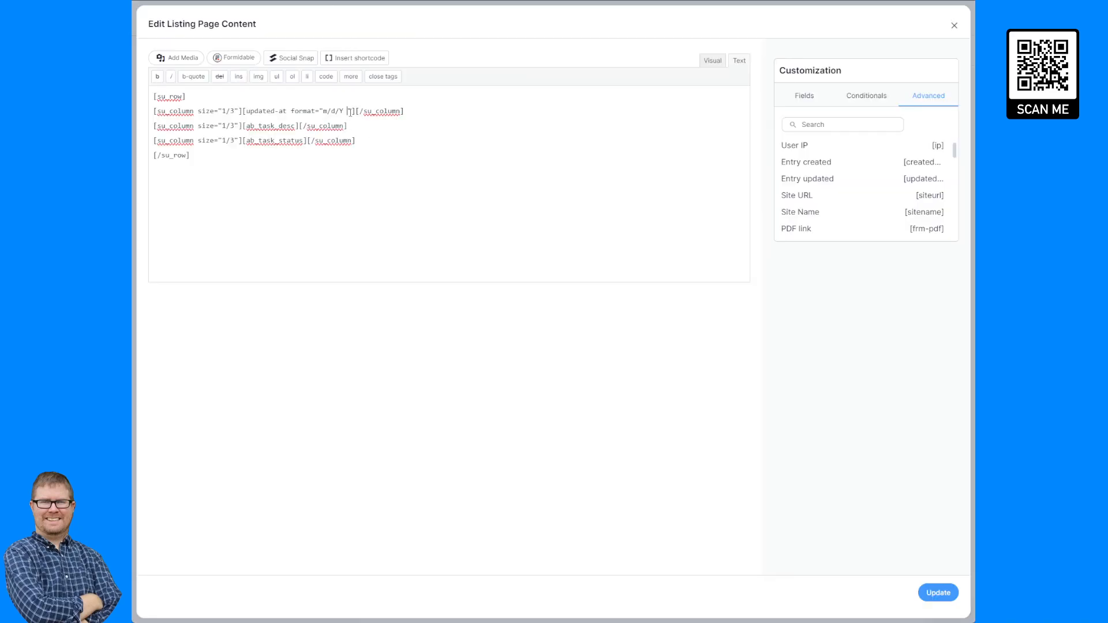
Extend the updated-at format to m/d/Y g:i A and save the listing content.
{"action": "type", "text": "g:i A"}
{"action": "left_click", "coordinate": [935, 593]}
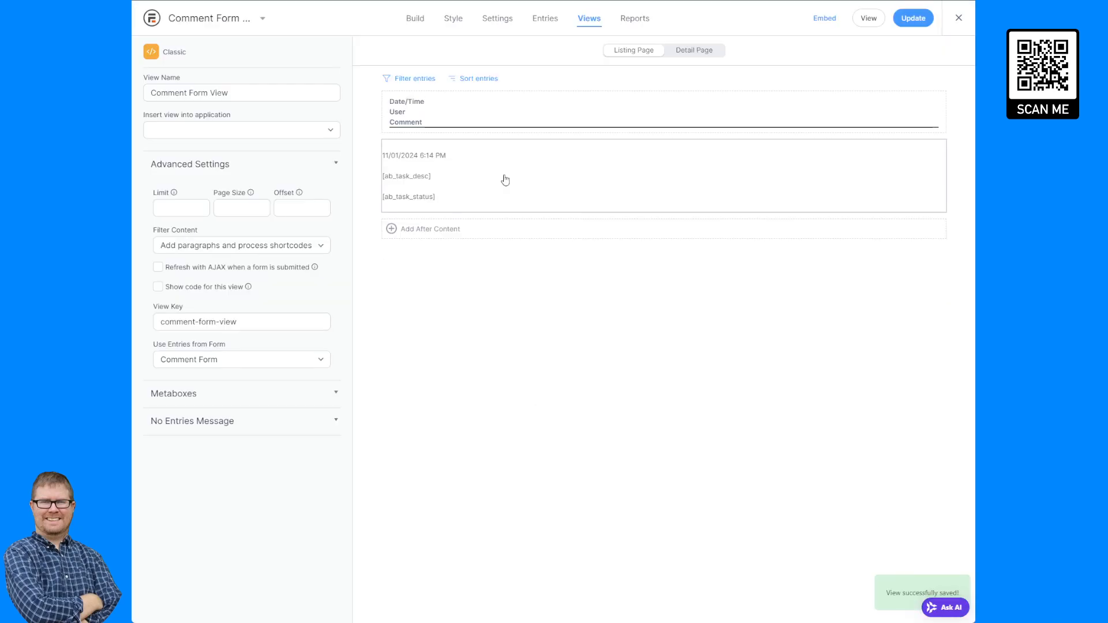
{"action": "left_click", "coordinate": [417, 173]}
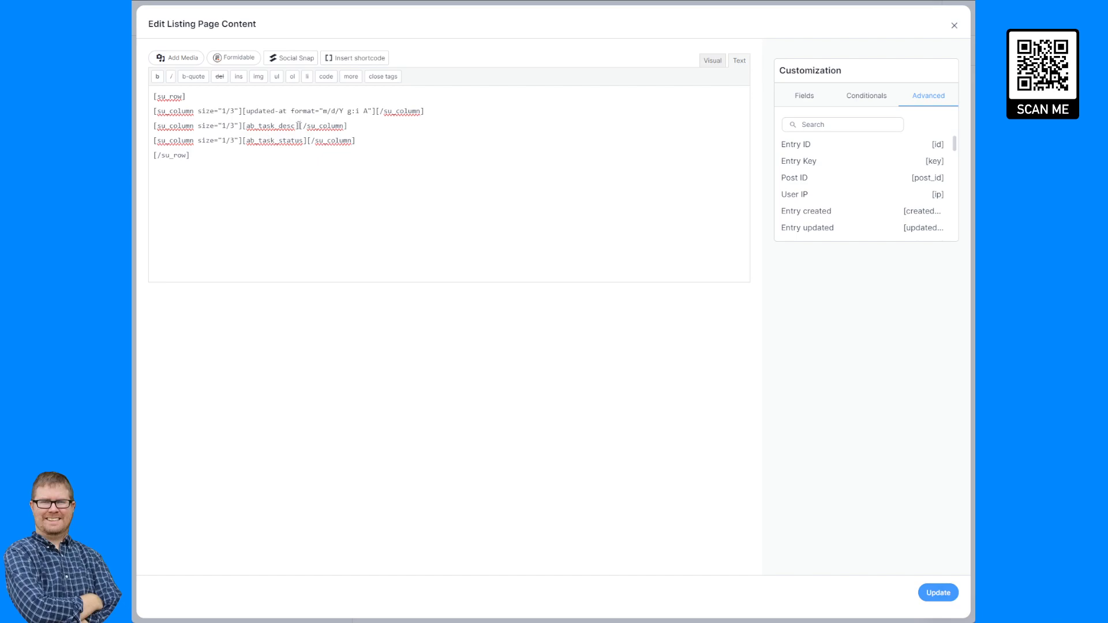
{"action": "left_click_drag", "start_coordinate": [298, 125], "coordinate": [244, 130]}
{"action": "key", "text": "BackSpace"}
{"action": "left_click", "coordinate": [954, 26]}
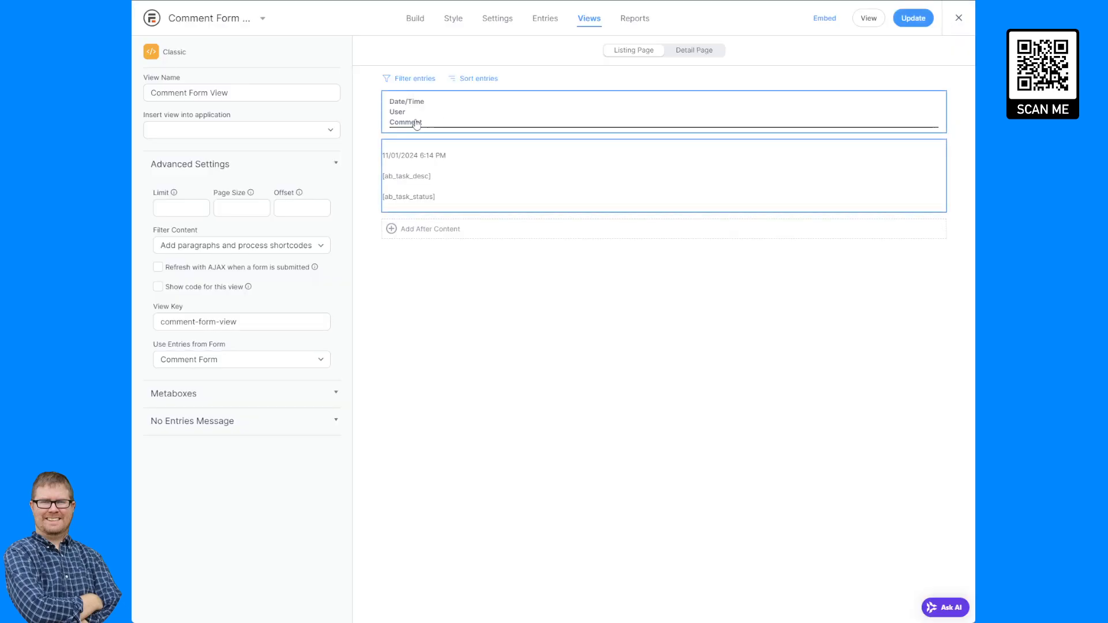
Replace the second column's task description shortcode with the Comment Form's User ID field shortcode.
{"action": "left_click", "coordinate": [425, 155]}
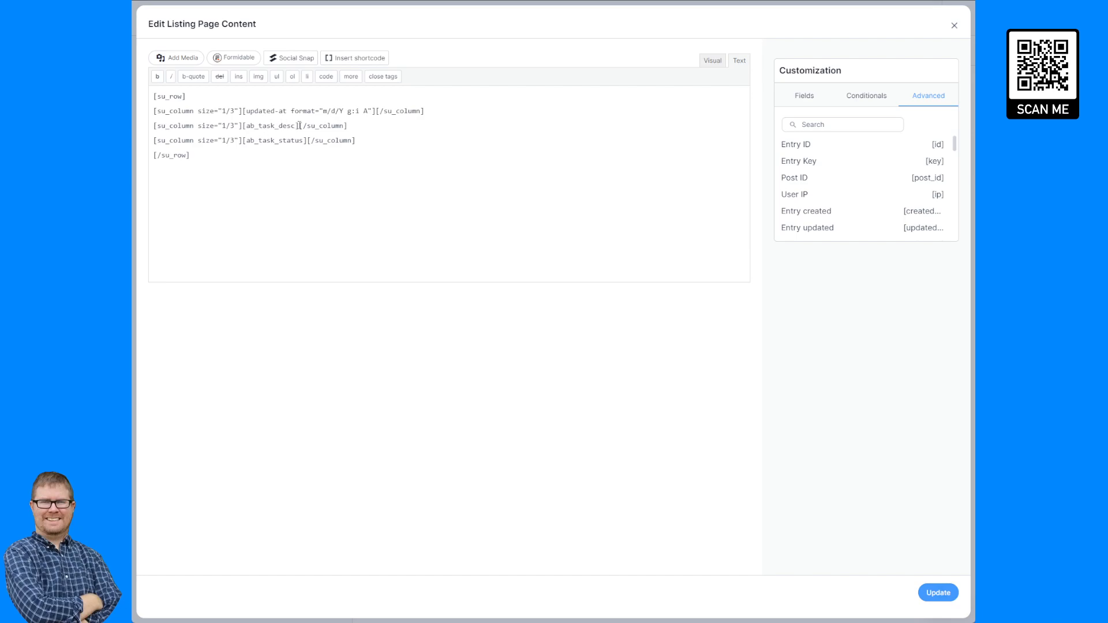
{"action": "left_click_drag", "start_coordinate": [300, 125], "coordinate": [241, 125]}
{"action": "key", "text": "BackSpace"}
{"action": "left_click", "coordinate": [814, 100]}
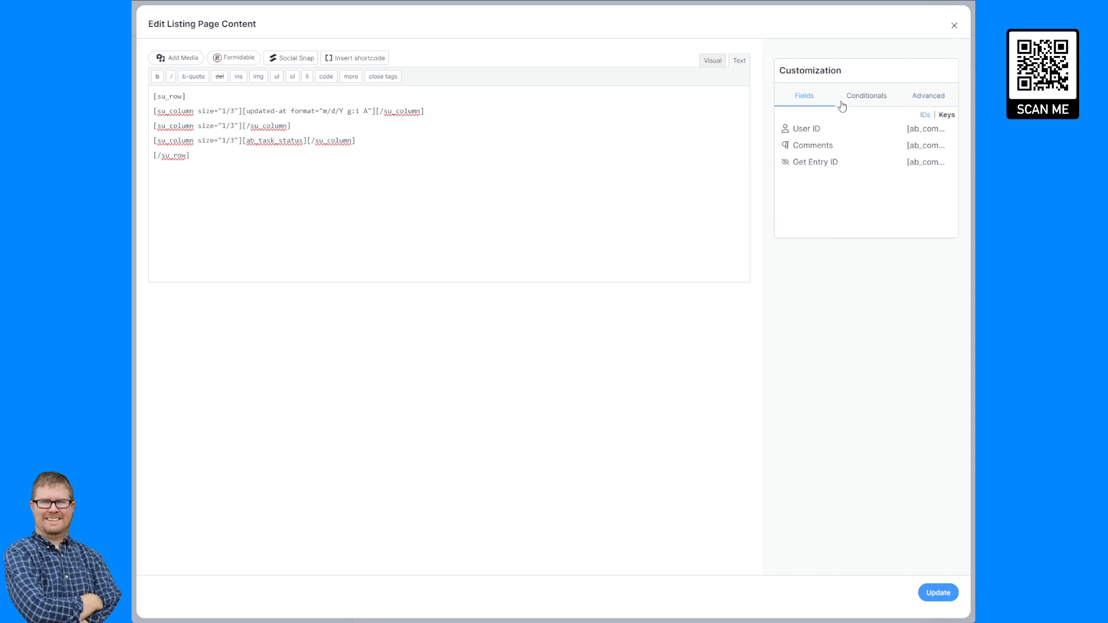
{"action": "left_click", "coordinate": [916, 130]}
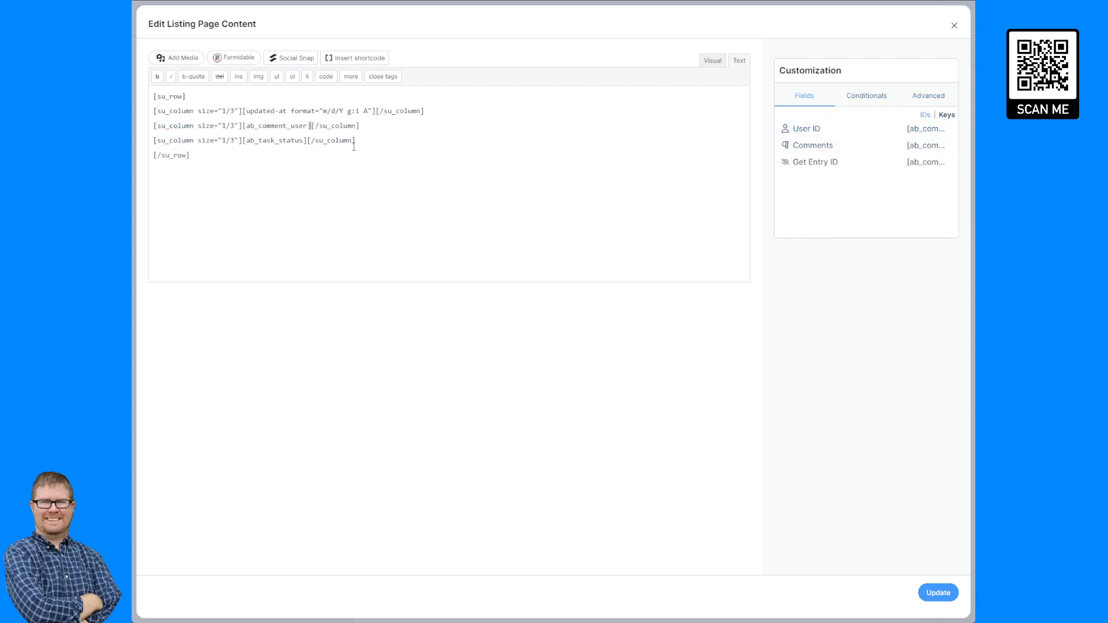
Replace the third column's task status shortcode with the Comments field shortcode and save the listing content.
{"action": "left_click_drag", "start_coordinate": [307, 140], "coordinate": [244, 141]}
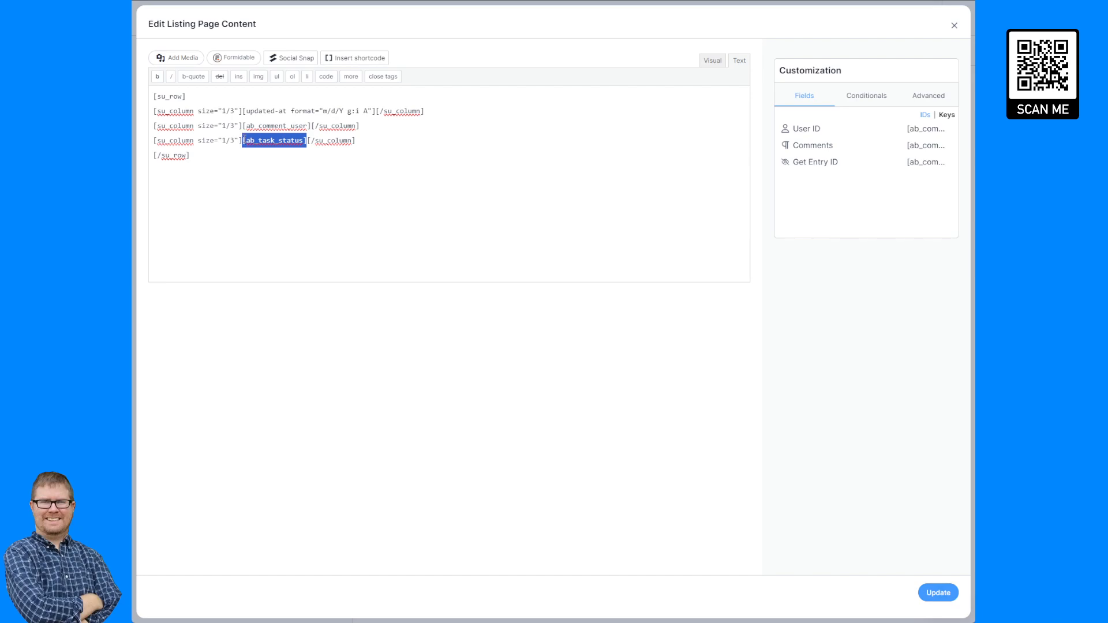
{"action": "left_click", "coordinate": [928, 166]}
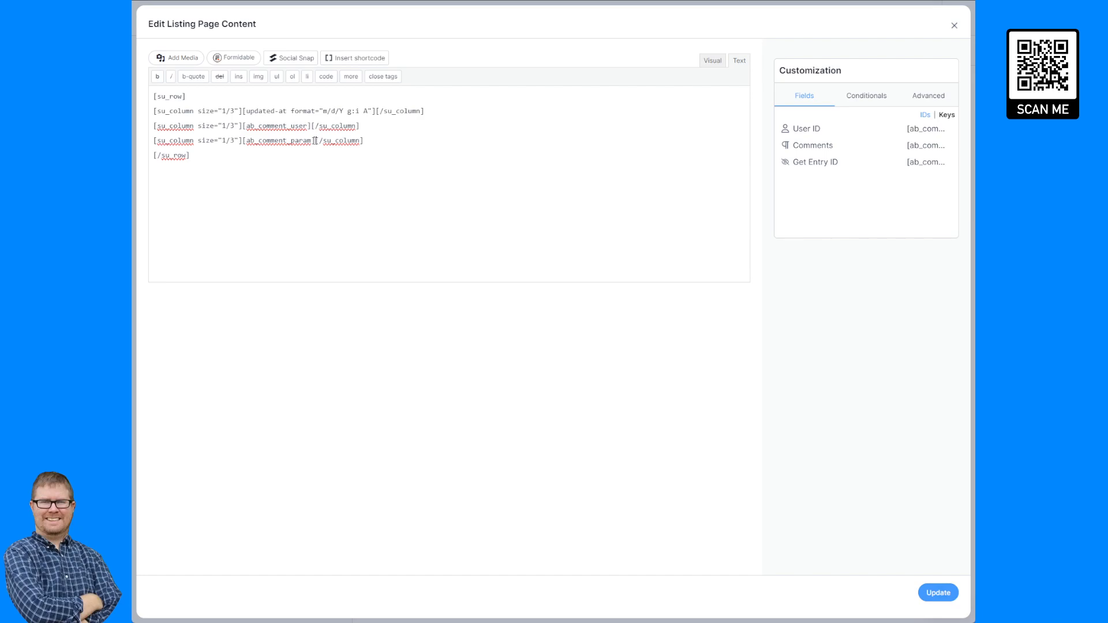
{"action": "left_click_drag", "start_coordinate": [315, 140], "coordinate": [243, 140]}
{"action": "key", "text": "BackSpace"}
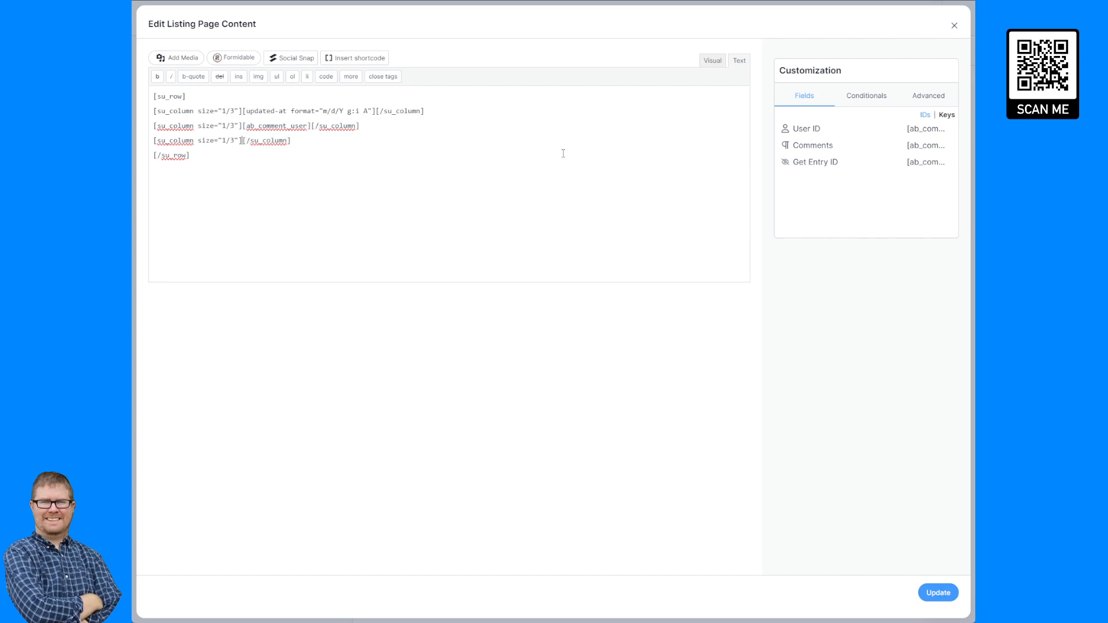
{"action": "left_click", "coordinate": [925, 147]}
{"action": "left_click", "coordinate": [938, 592]}
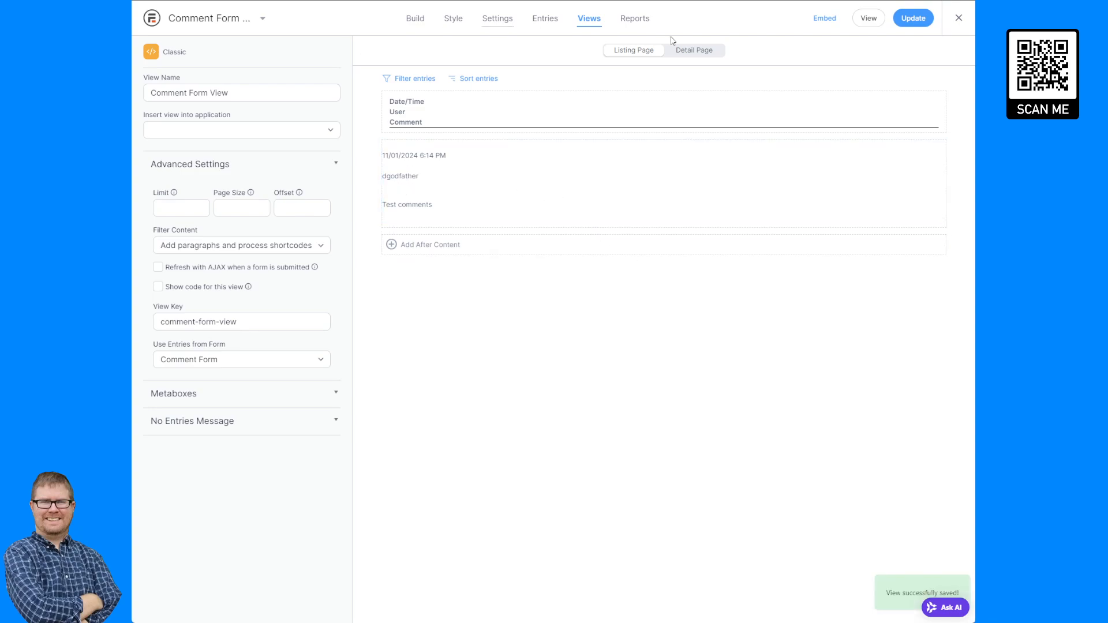
Insert the Comment Form View's display-frm-data shortcode into the Task Form View's detail page content above the comment form and save.
{"action": "left_click", "coordinate": [825, 19]}
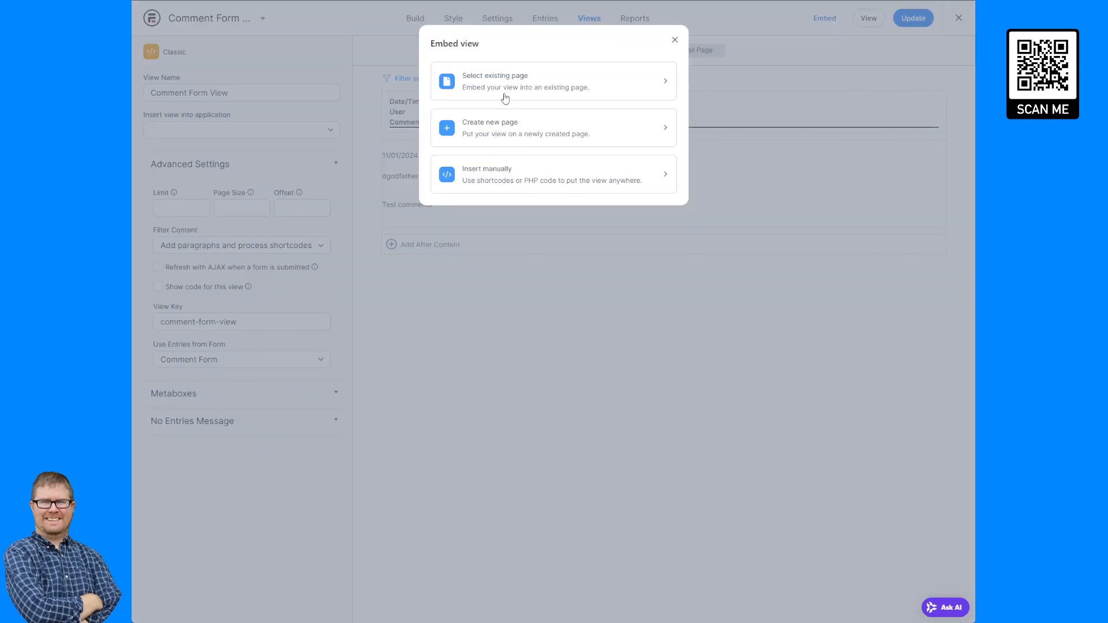
{"action": "left_click", "coordinate": [524, 173]}
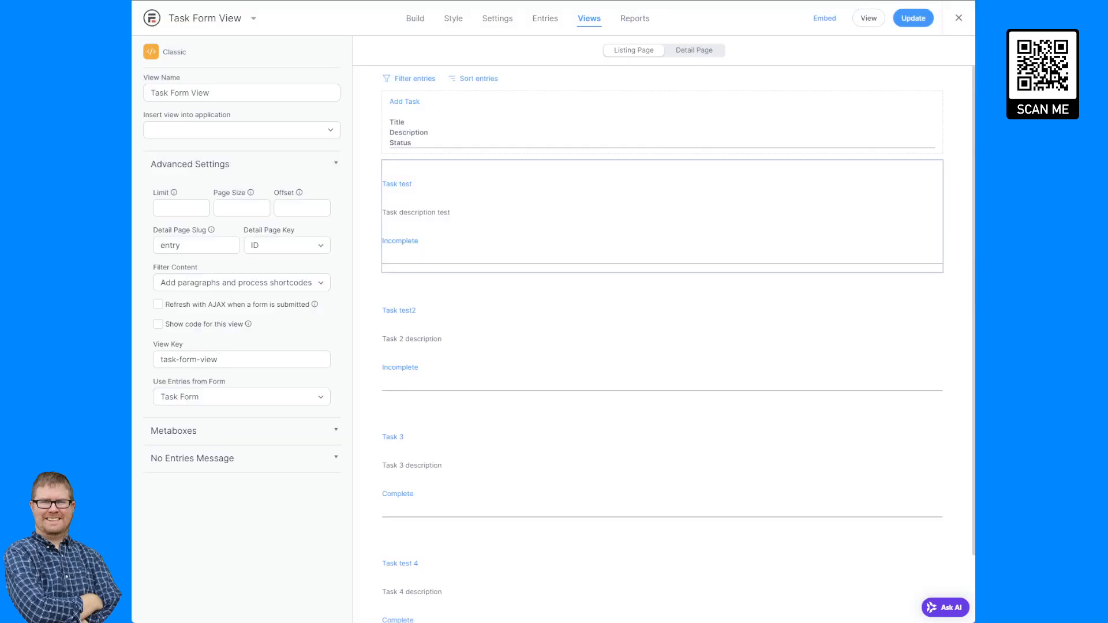
{"action": "left_click", "coordinate": [697, 50]}
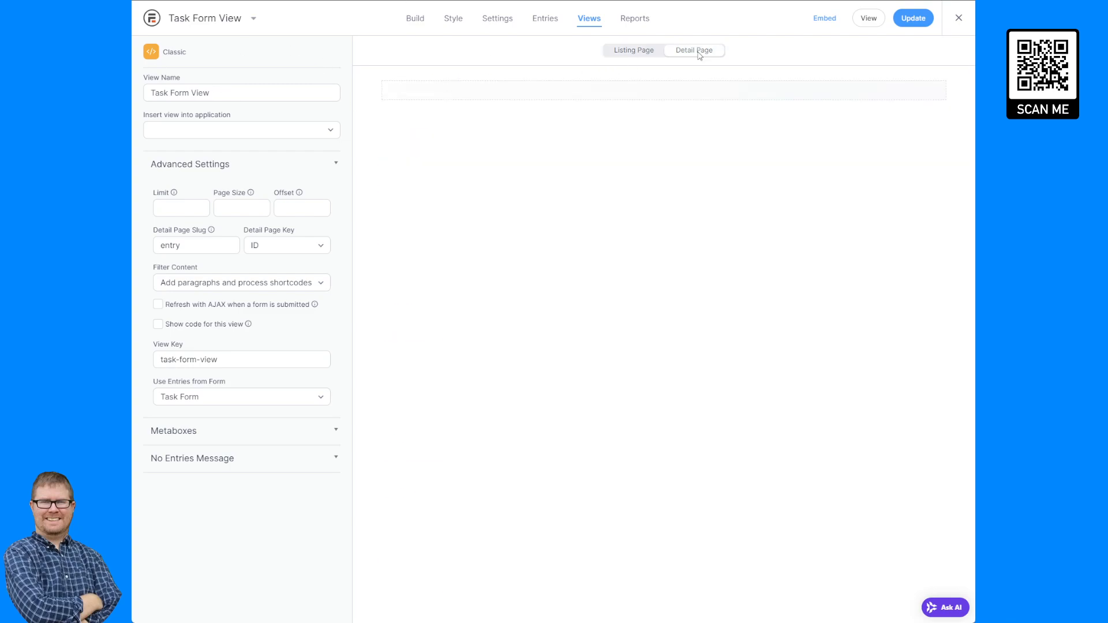
{"action": "left_click", "coordinate": [467, 161]}
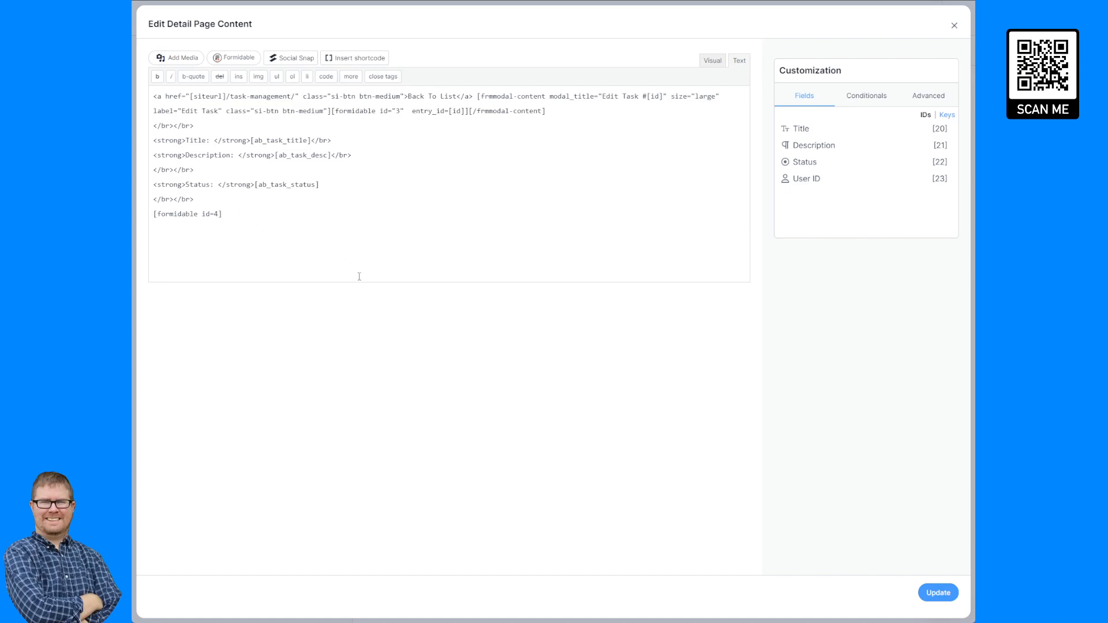
{"action": "key", "text": "Return"}
{"action": "type", "text": "[display-frm-data id=12105]"}
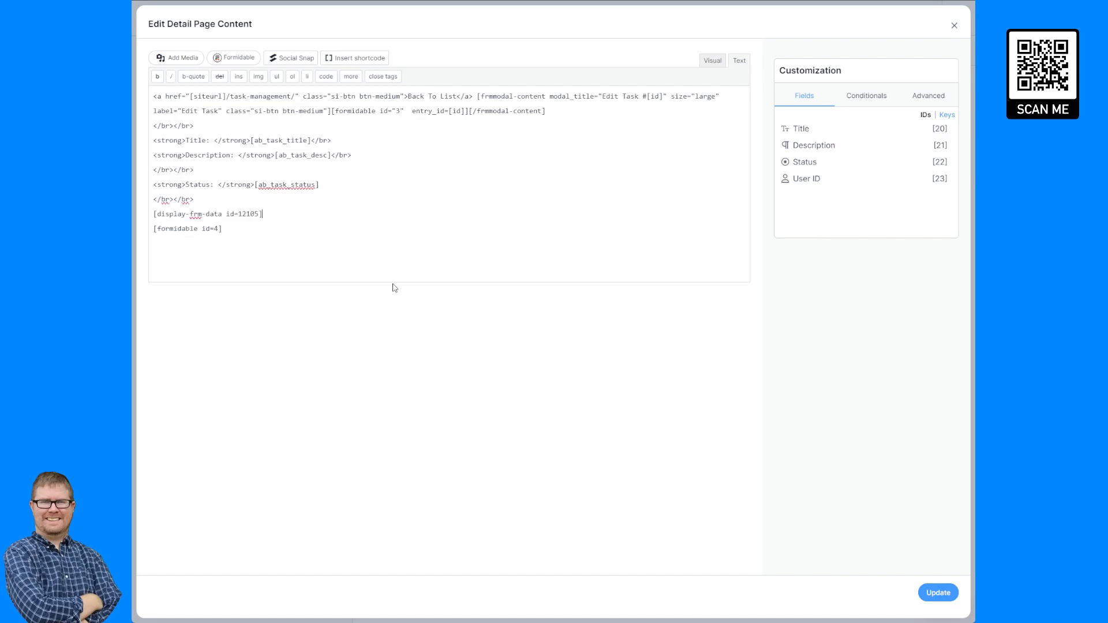
{"action": "left_click", "coordinate": [938, 592]}
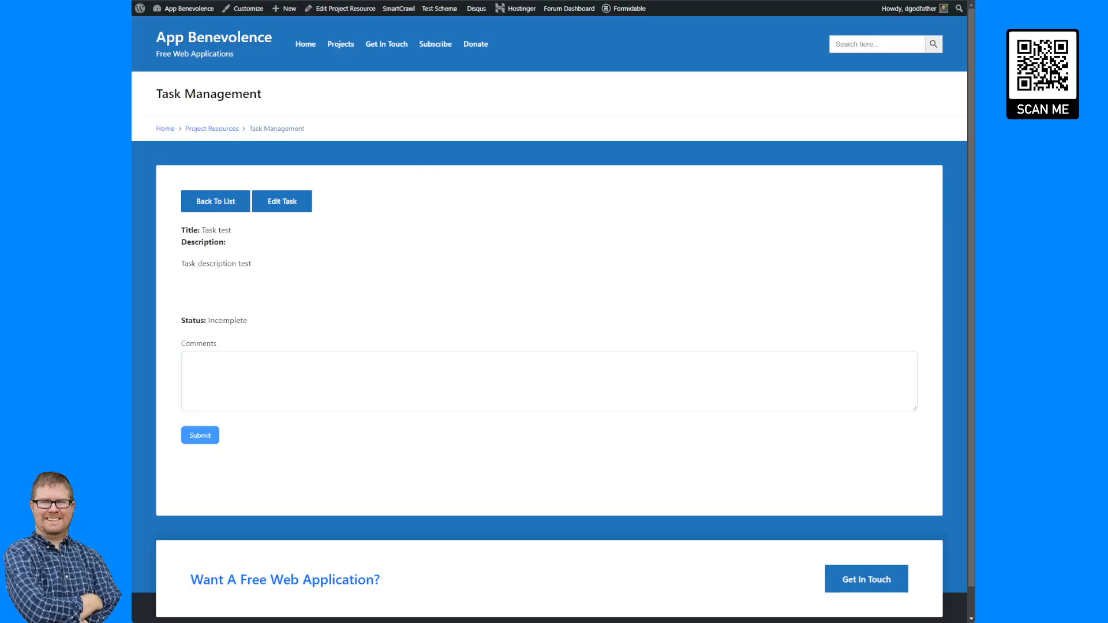
Reload the task page and open a task's detail page to check the comment listing.
{"action": "key", "text": "F5"}
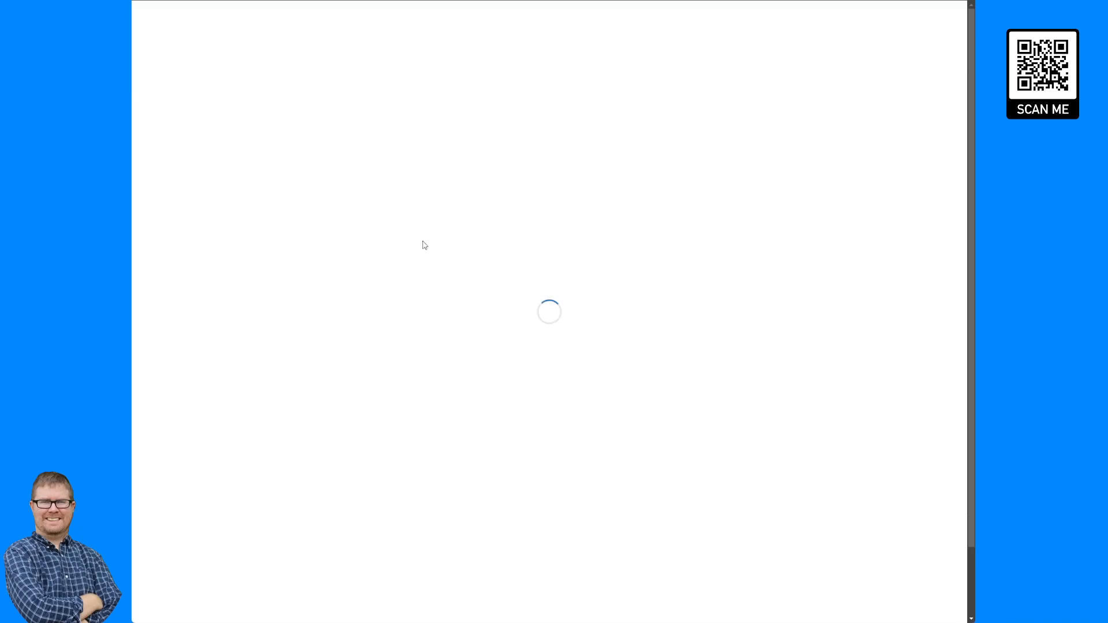
{"action": "scroll", "coordinate": [424, 246], "scroll_direction": "down", "scroll_amount": 2}
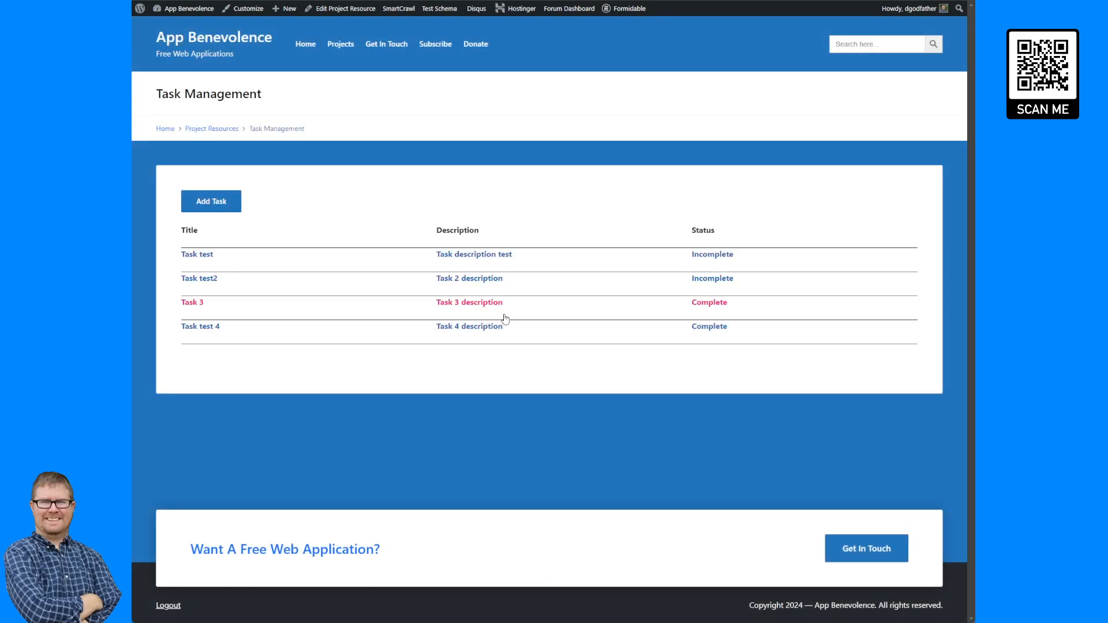
{"action": "left_click", "coordinate": [485, 328]}
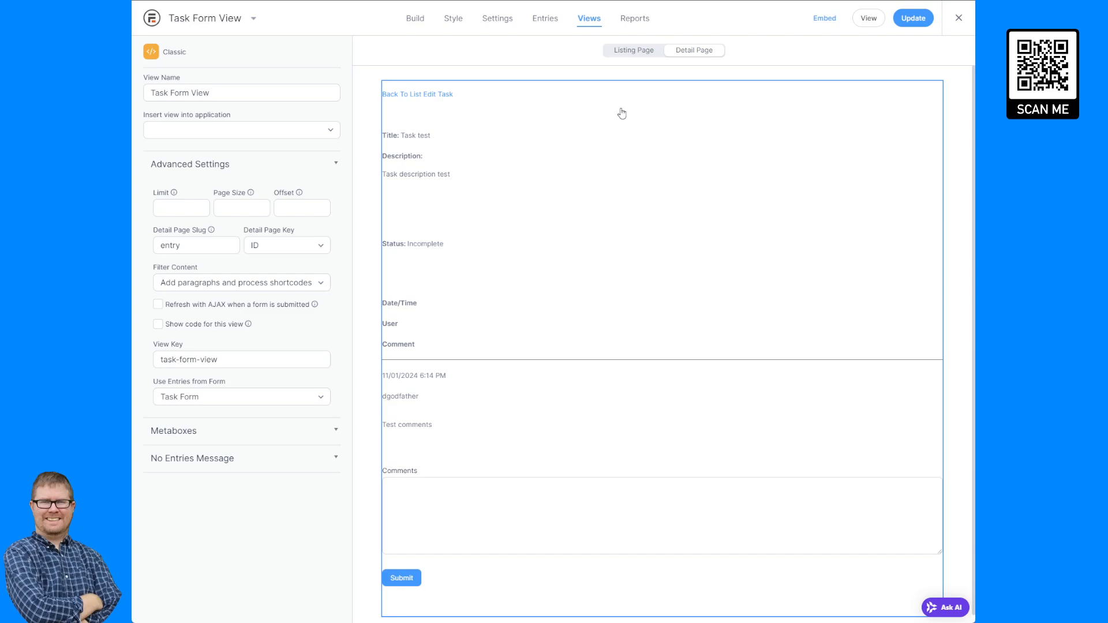
{"action": "left_click", "coordinate": [646, 55]}
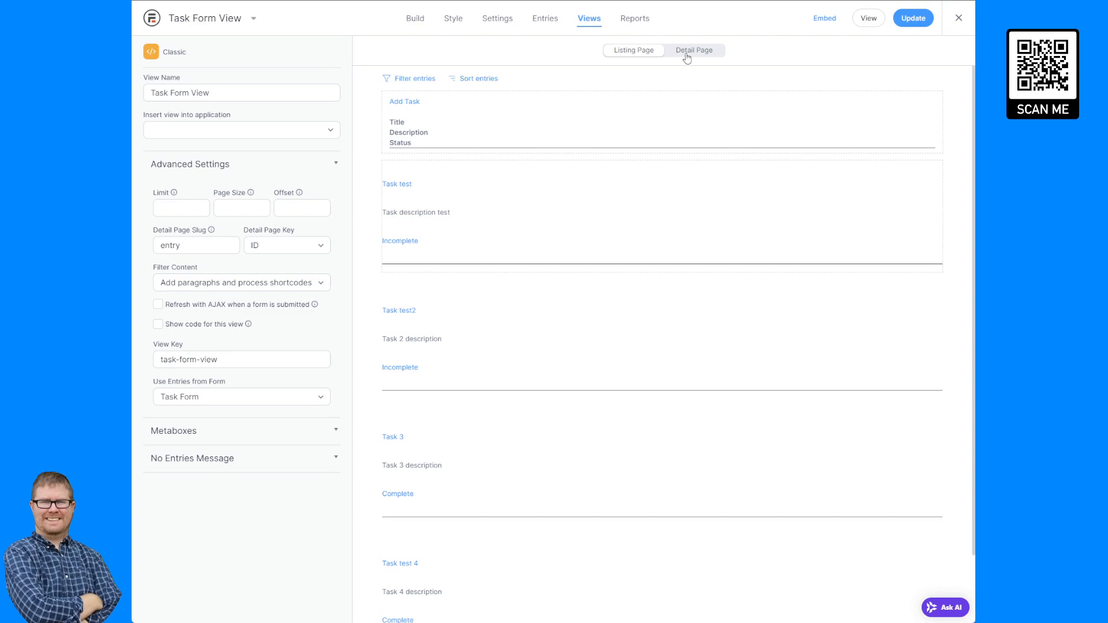
{"action": "left_click", "coordinate": [404, 80]}
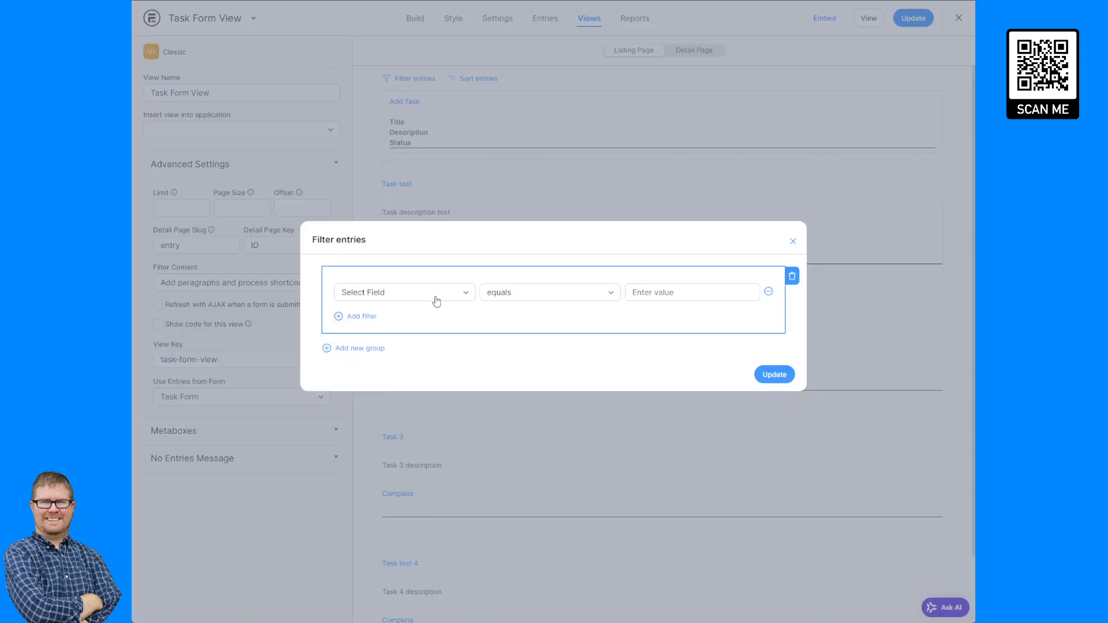
{"action": "left_click", "coordinate": [792, 242]}
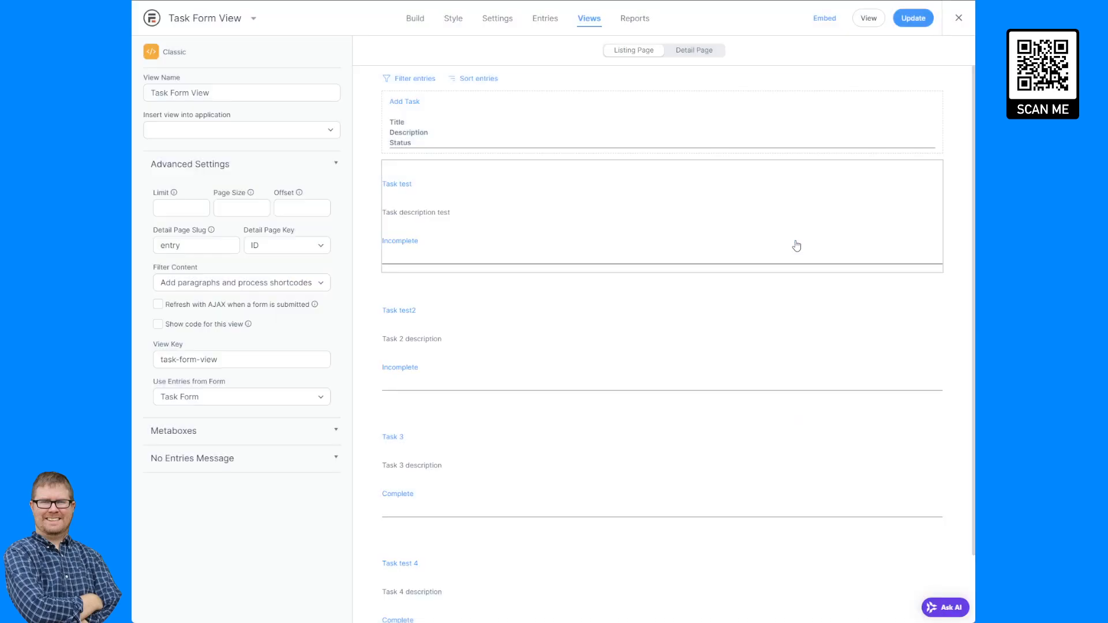
Filter the Comment Form View's entries so Get Entry ID equals [get param=entry] and apply the filter.
{"action": "left_click", "coordinate": [699, 51]}
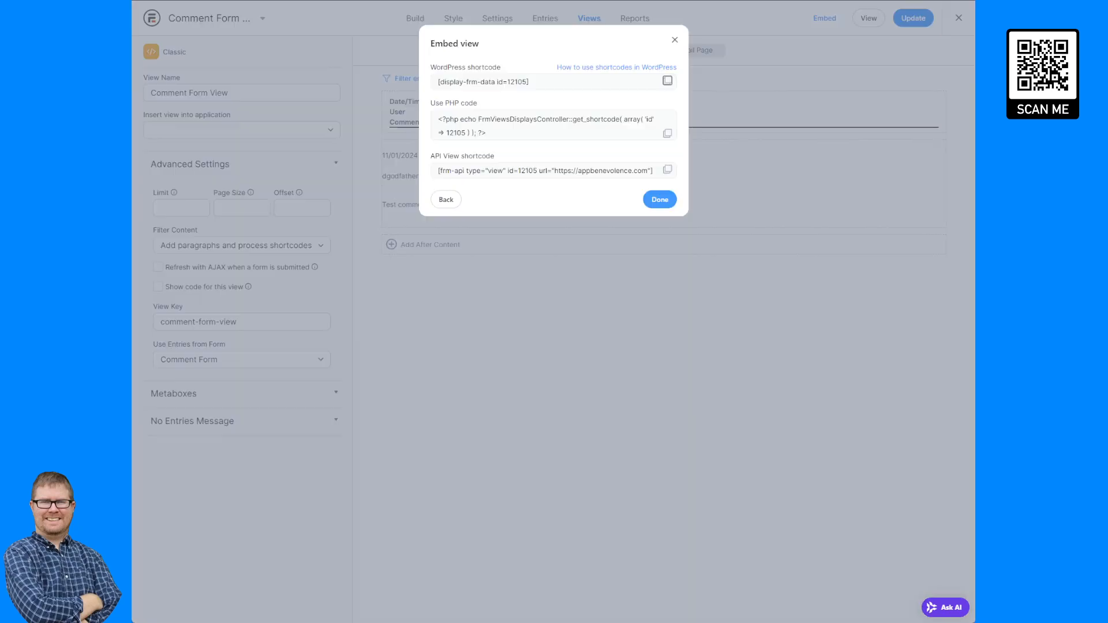
{"action": "left_click", "coordinate": [674, 39]}
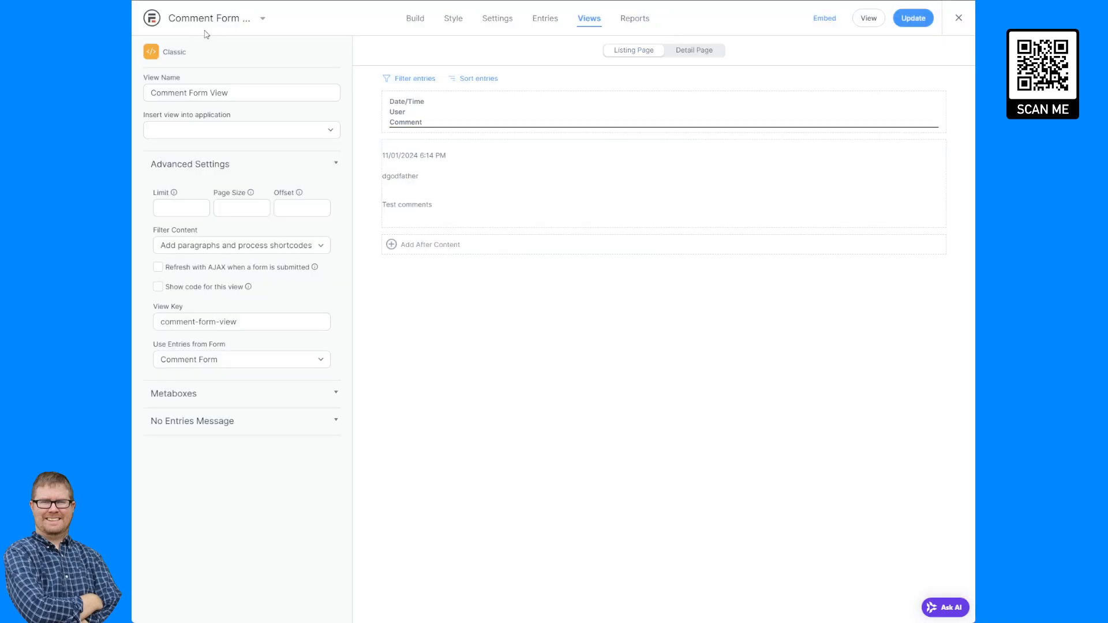
{"action": "left_click", "coordinate": [413, 79]}
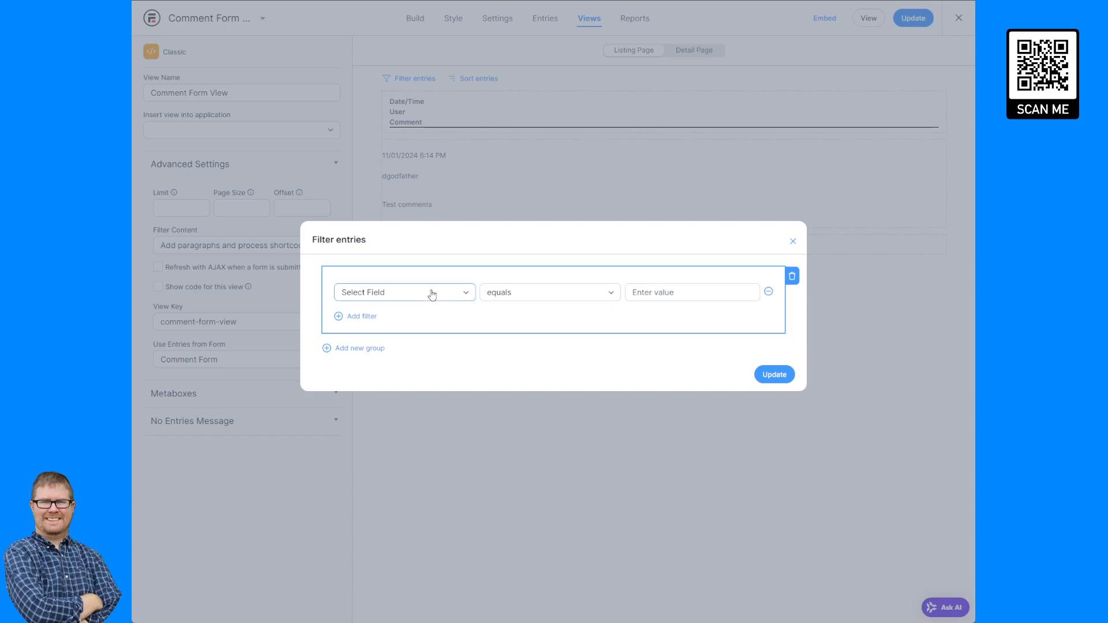
{"action": "left_click", "coordinate": [396, 440]}
{"action": "left_click", "coordinate": [653, 291]}
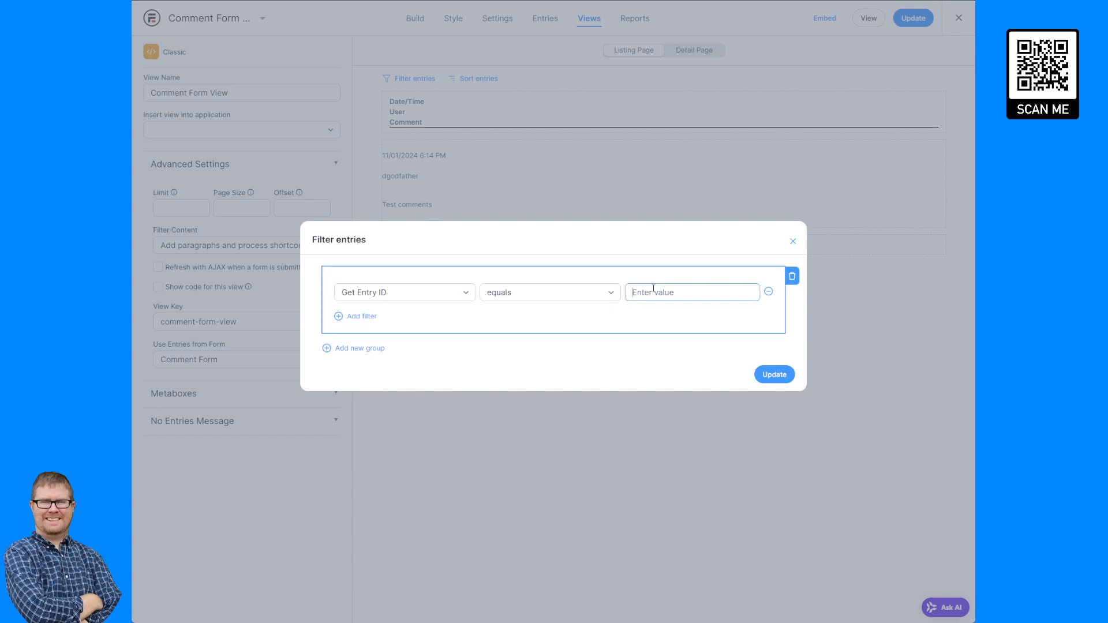
{"action": "type", "text": "[get param=entry"}
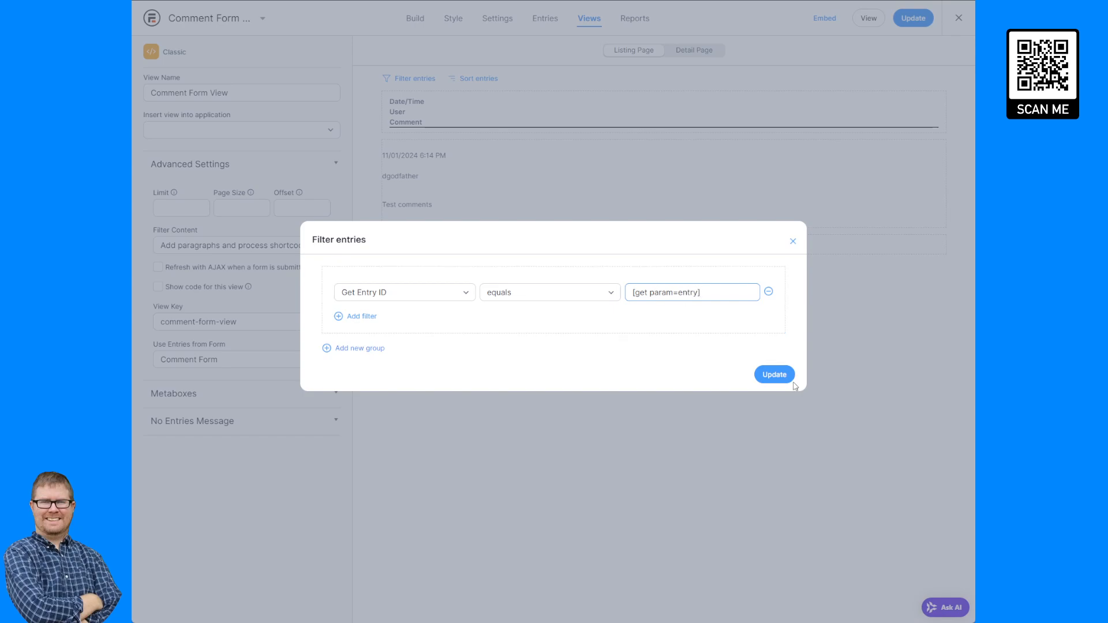
{"action": "left_click", "coordinate": [775, 374]}
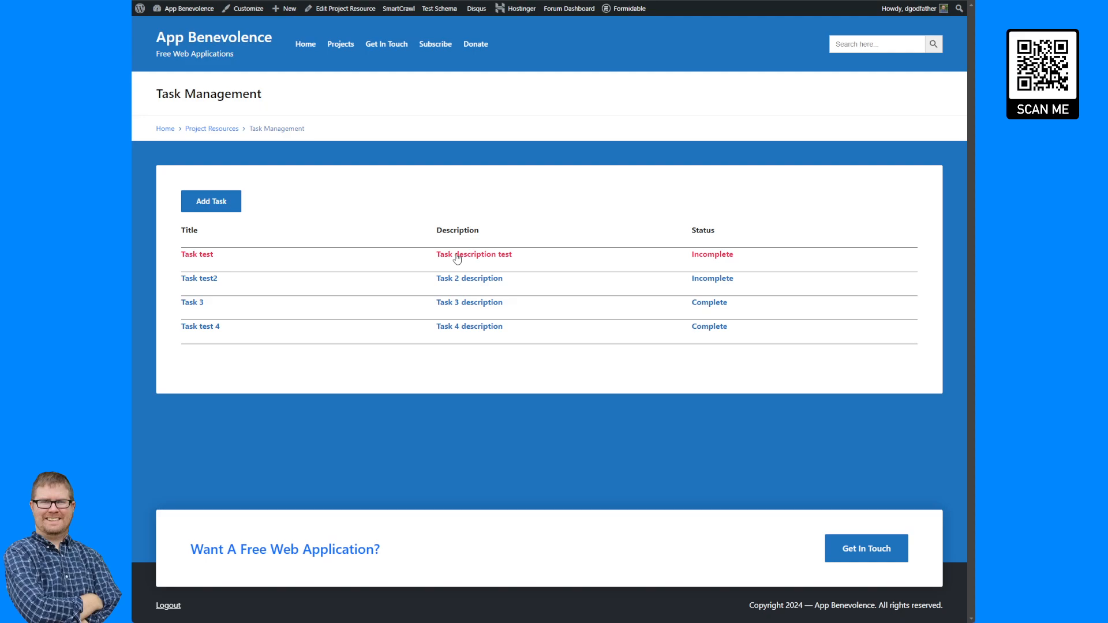
Open the Task test and Task test 4 detail pages to check which comments each one lists.
{"action": "left_click", "coordinate": [456, 258]}
{"action": "left_click_drag", "start_coordinate": [186, 345], "coordinate": [674, 370]}
{"action": "left_click", "coordinate": [690, 331]}
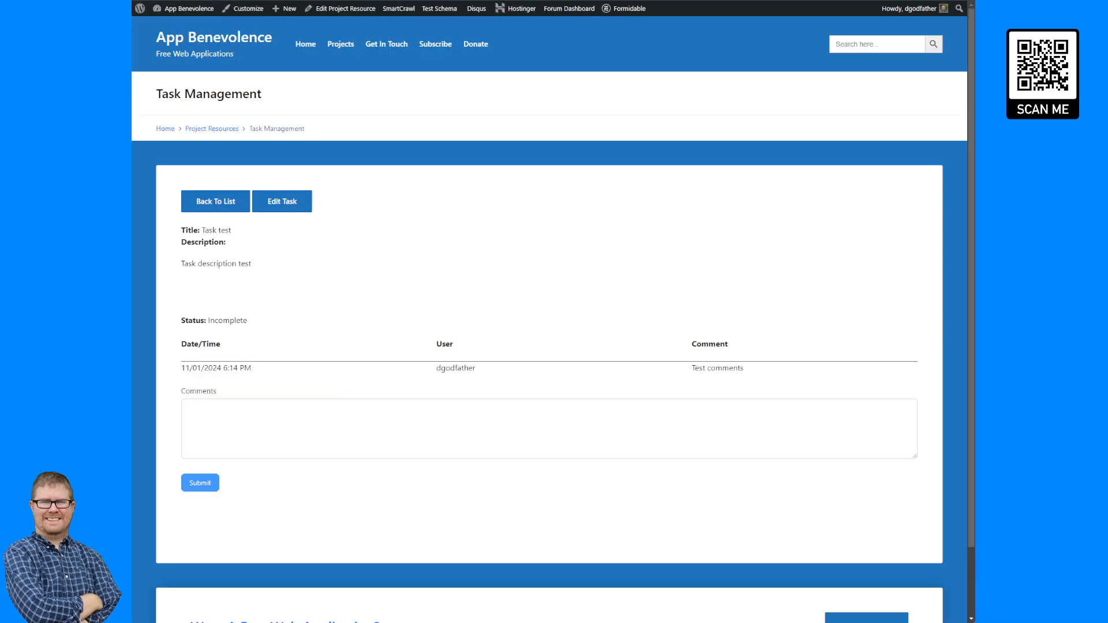
{"action": "left_click", "coordinate": [250, 201]}
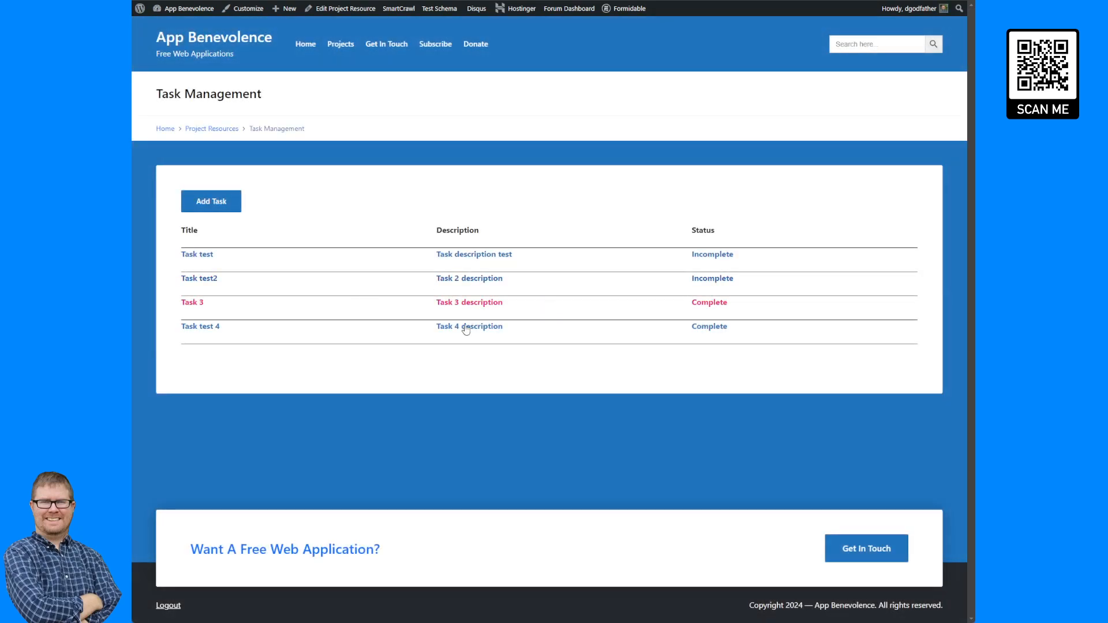
{"action": "left_click", "coordinate": [466, 330]}
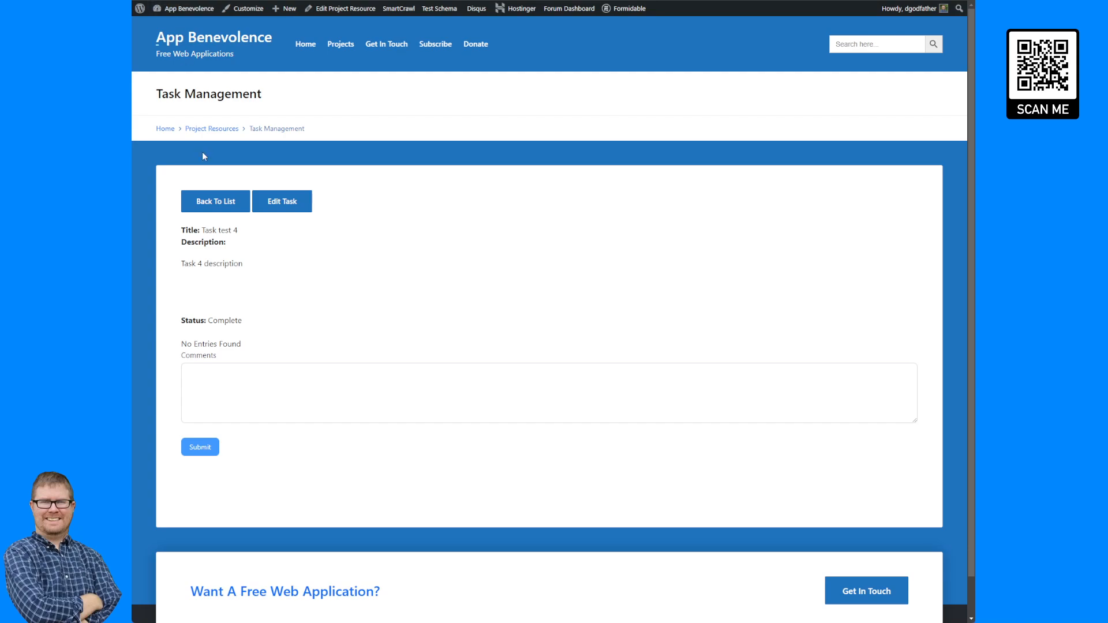
{"action": "left_click", "coordinate": [204, 206]}
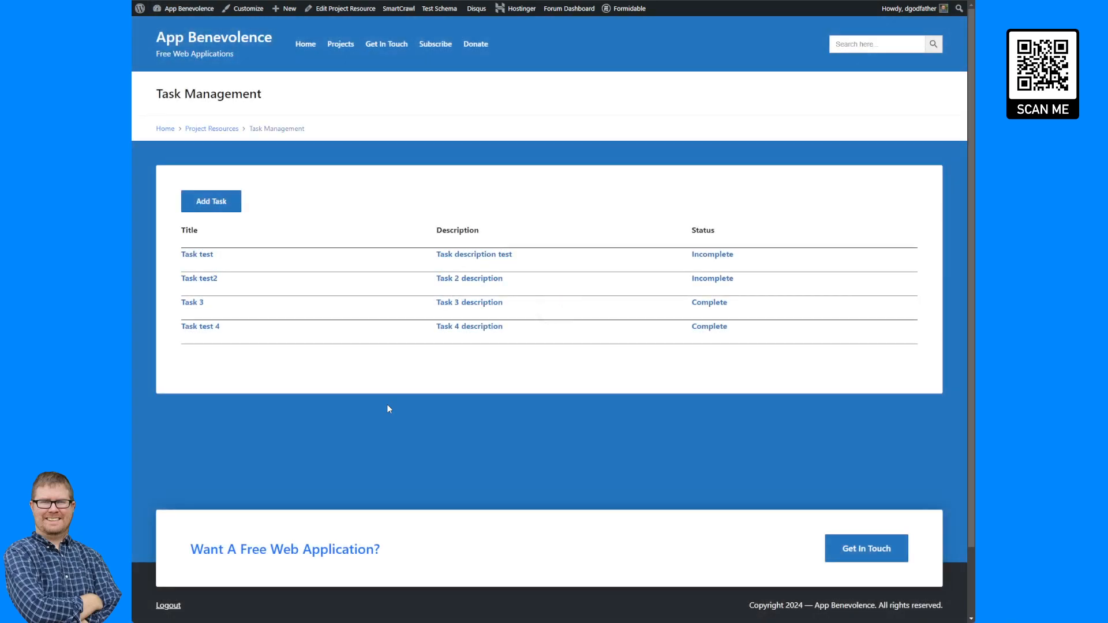
Open Task 3's detail page and submit the comment "Task 3 comment".
{"action": "left_click", "coordinate": [381, 312]}
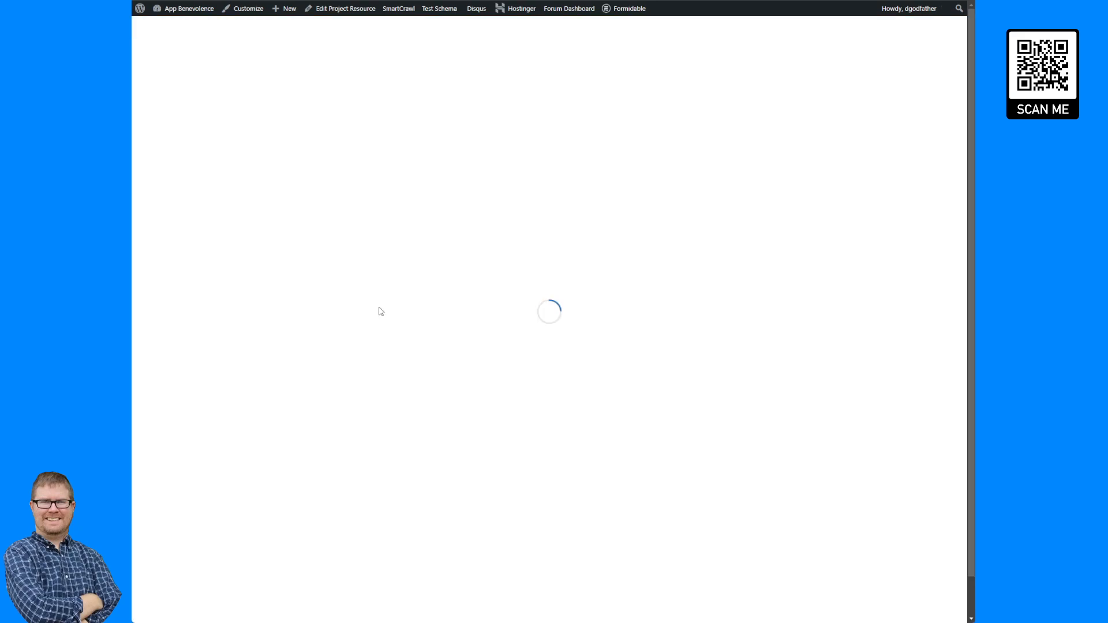
{"action": "left_click", "coordinate": [261, 377]}
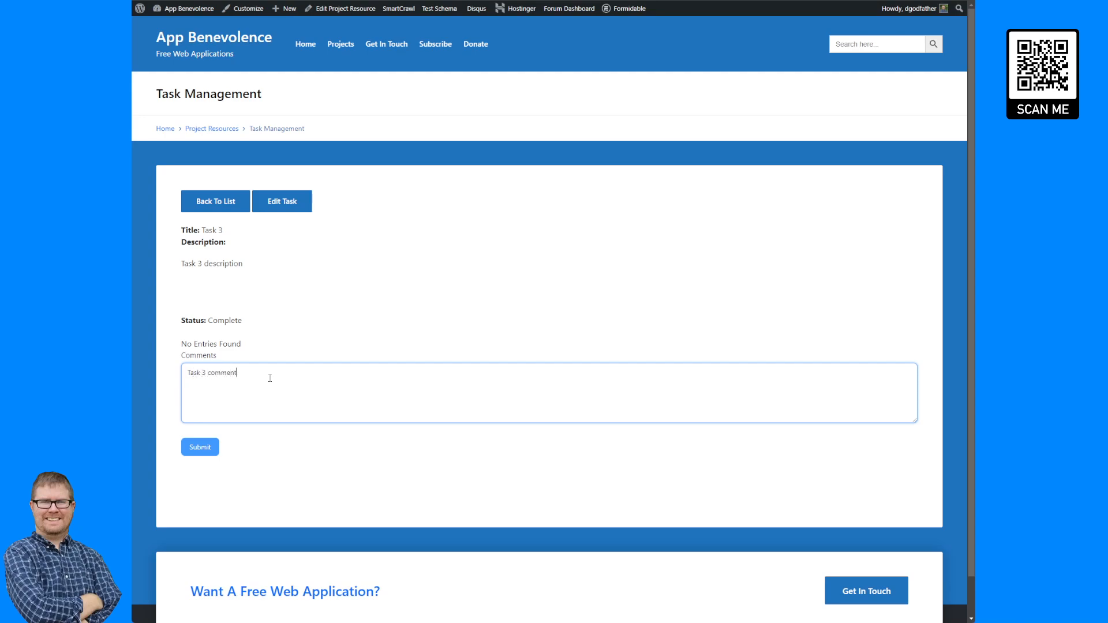
{"action": "left_click", "coordinate": [200, 448]}
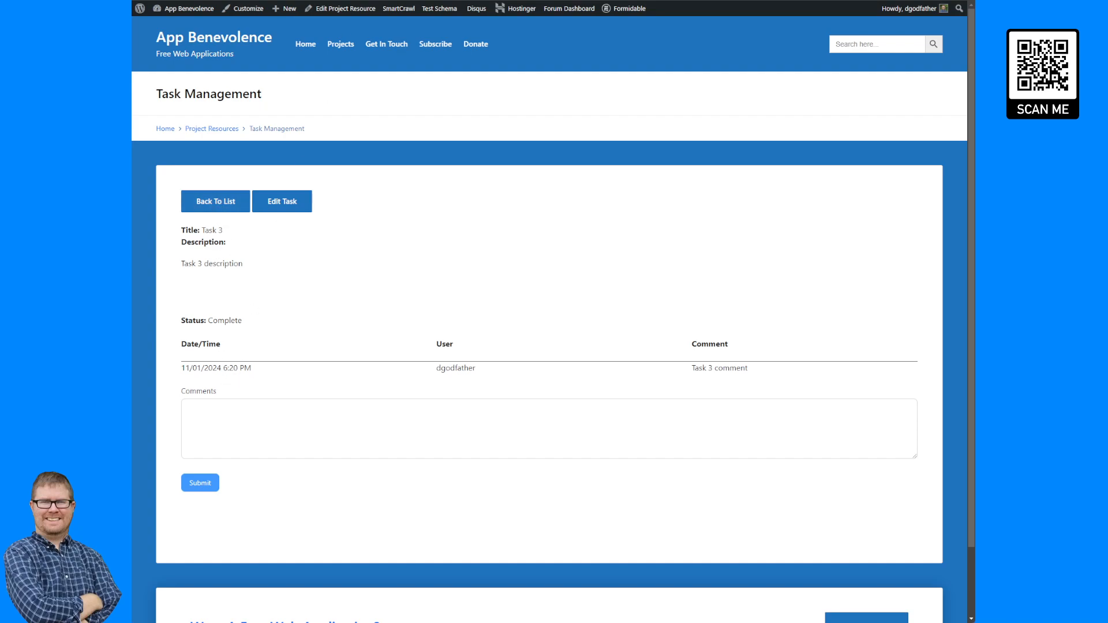
Return to the task list and reopen Task test's detail page to review its comment listing.
{"action": "left_click", "coordinate": [222, 209]}
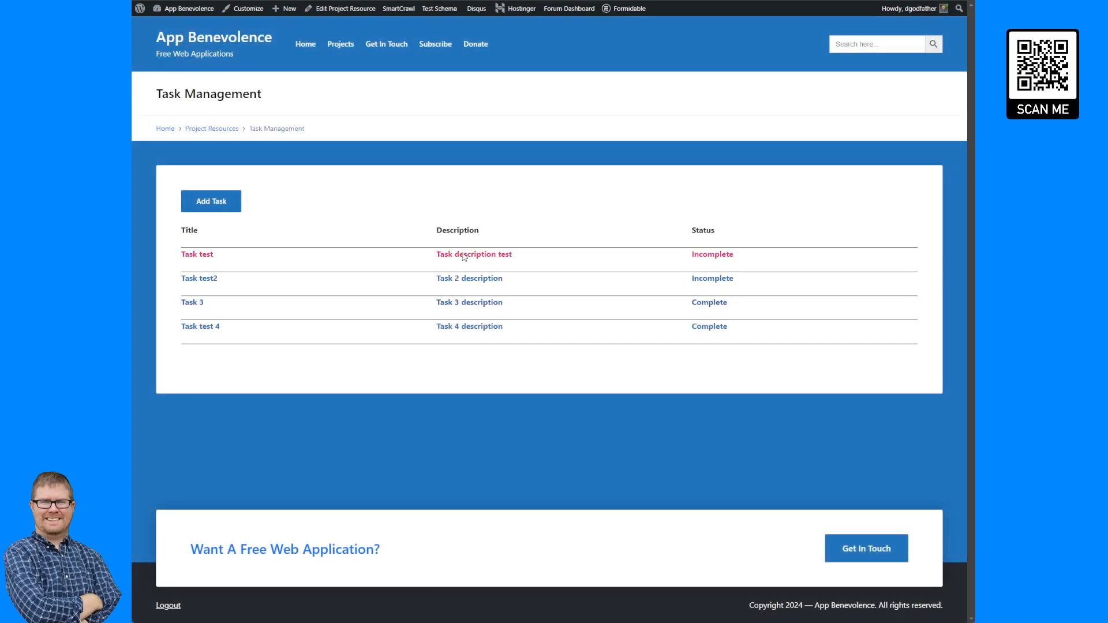
{"action": "left_click", "coordinate": [529, 258]}
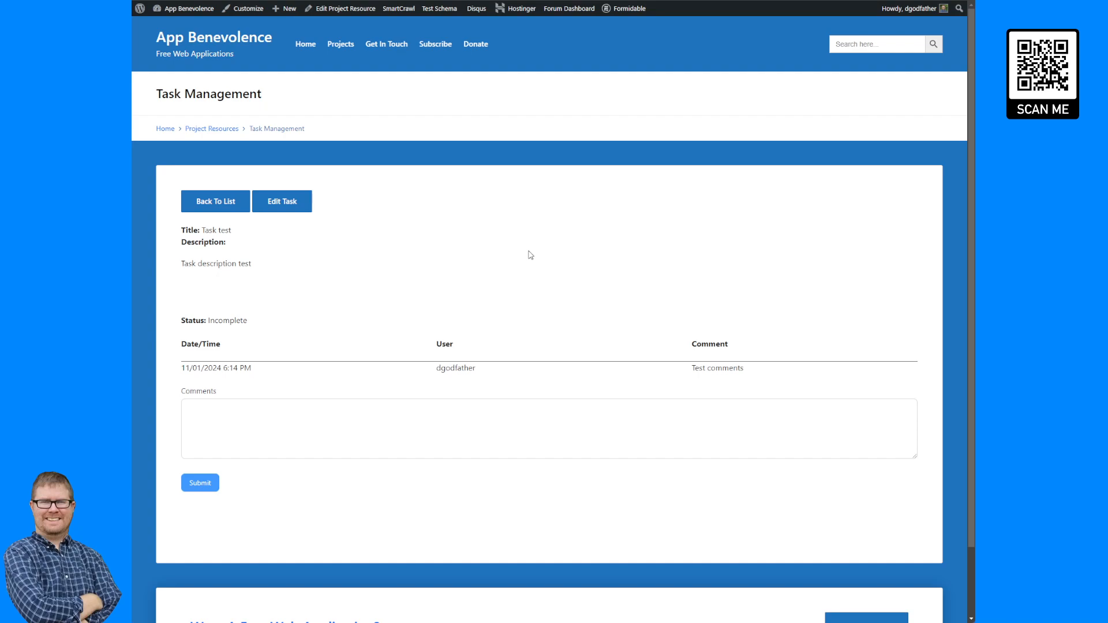
{"action": "left_click", "coordinate": [196, 202]}
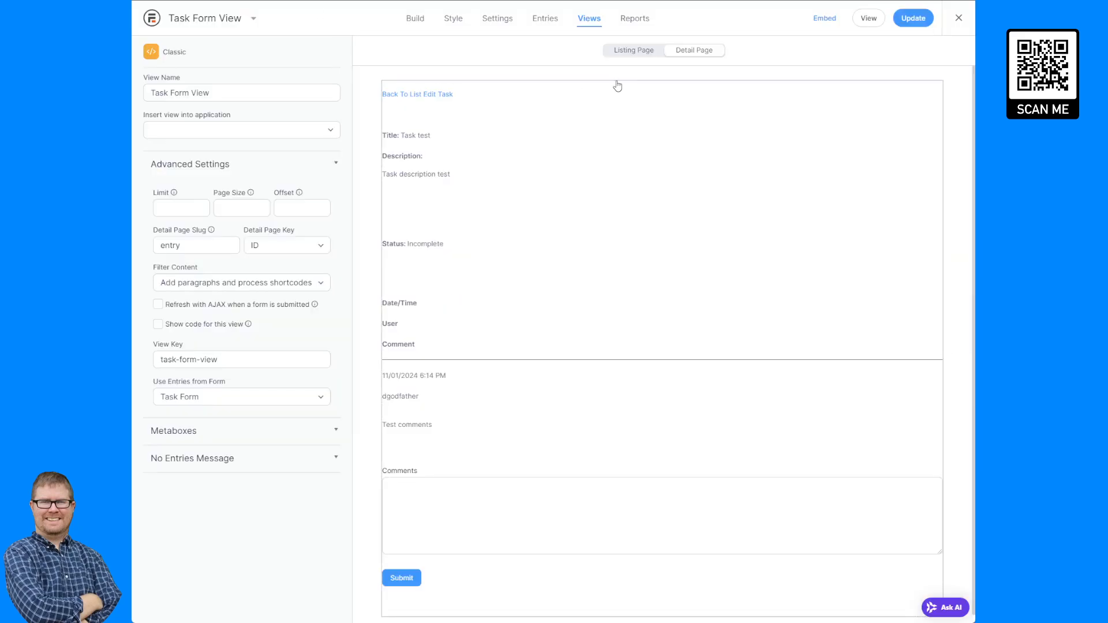
Copy the bordered div opening tag from the Task Form View listing and wrap the Comment Form View's listing content in it with </div>, then update.
{"action": "left_click", "coordinate": [697, 47]}
{"action": "left_click", "coordinate": [629, 49]}
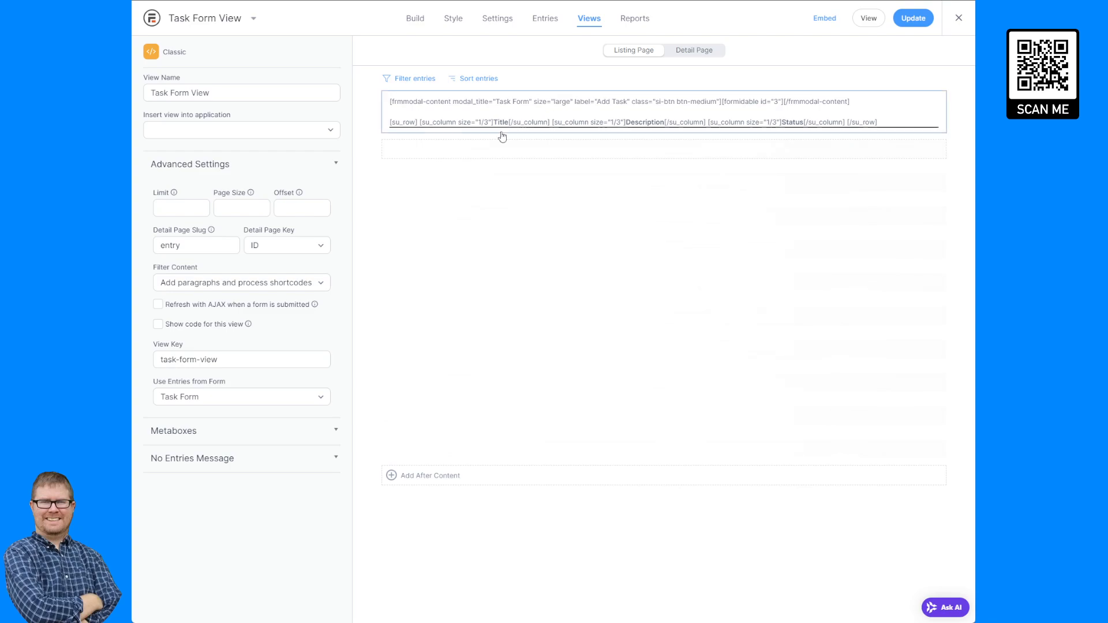
{"action": "left_click", "coordinate": [444, 210]}
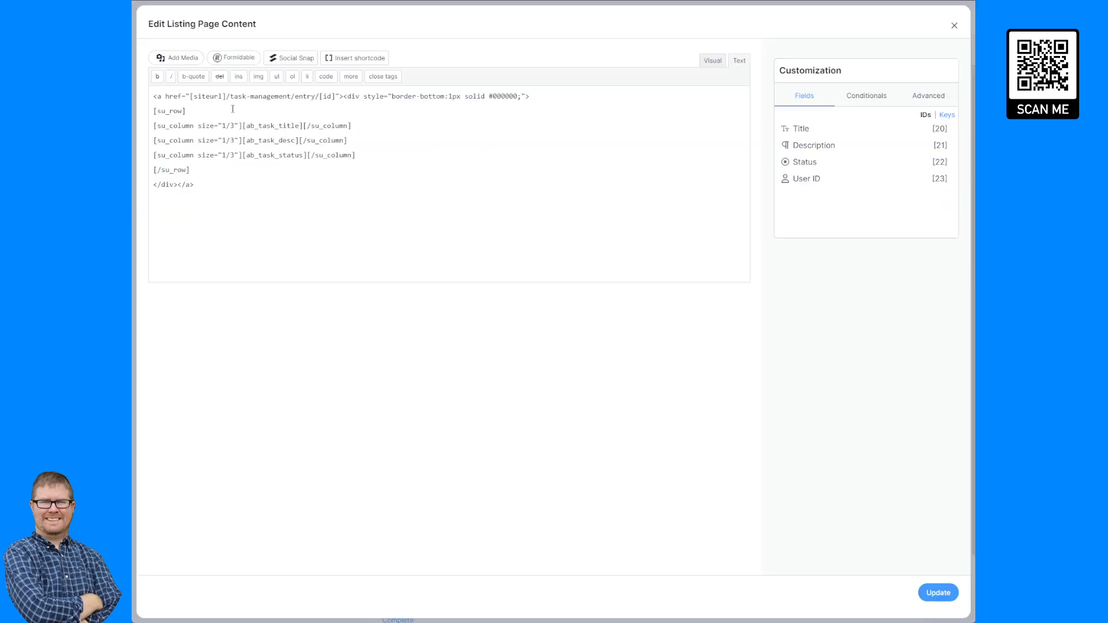
{"action": "left_click_drag", "start_coordinate": [556, 96], "coordinate": [345, 98]}
{"action": "key", "text": "ctrl+c"}
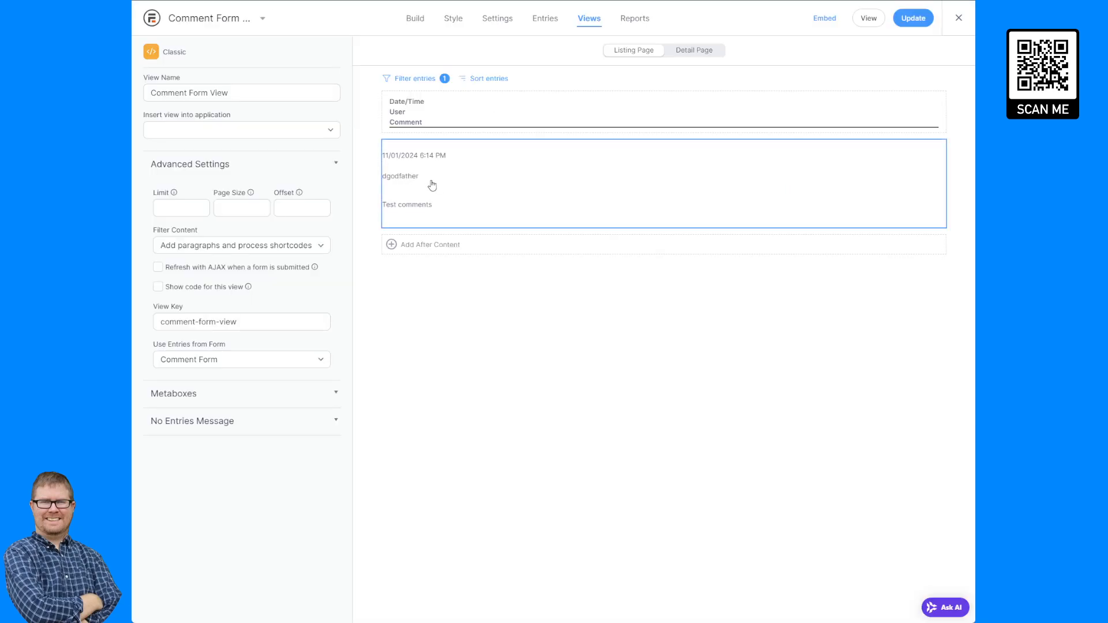
{"action": "left_click", "coordinate": [431, 183]}
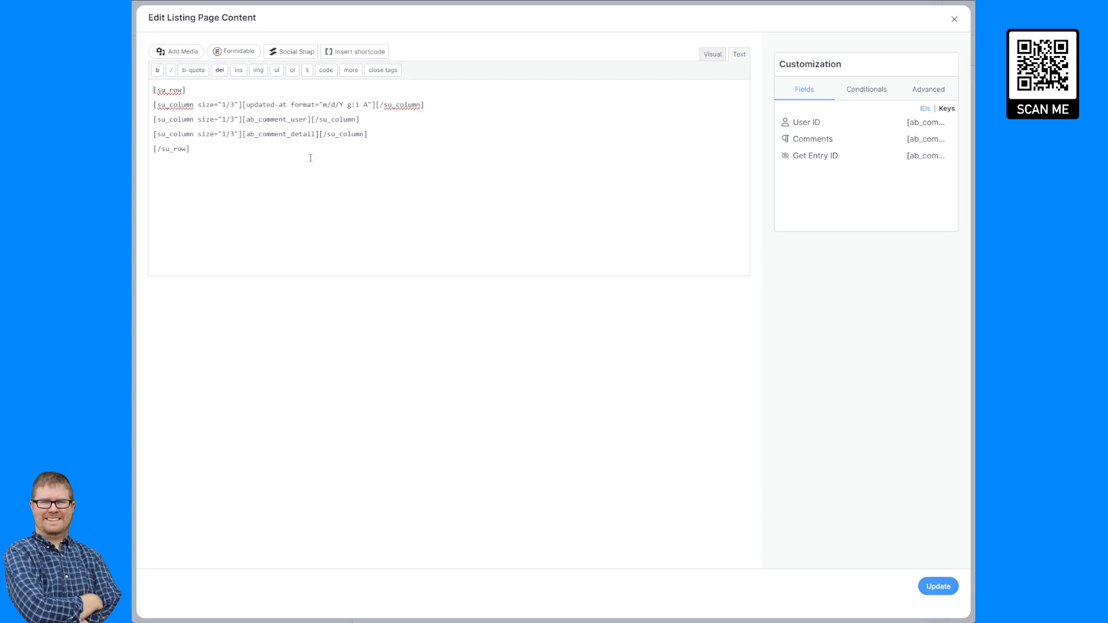
{"action": "key", "text": "ctrl+v"}
{"action": "key", "text": "Return"}
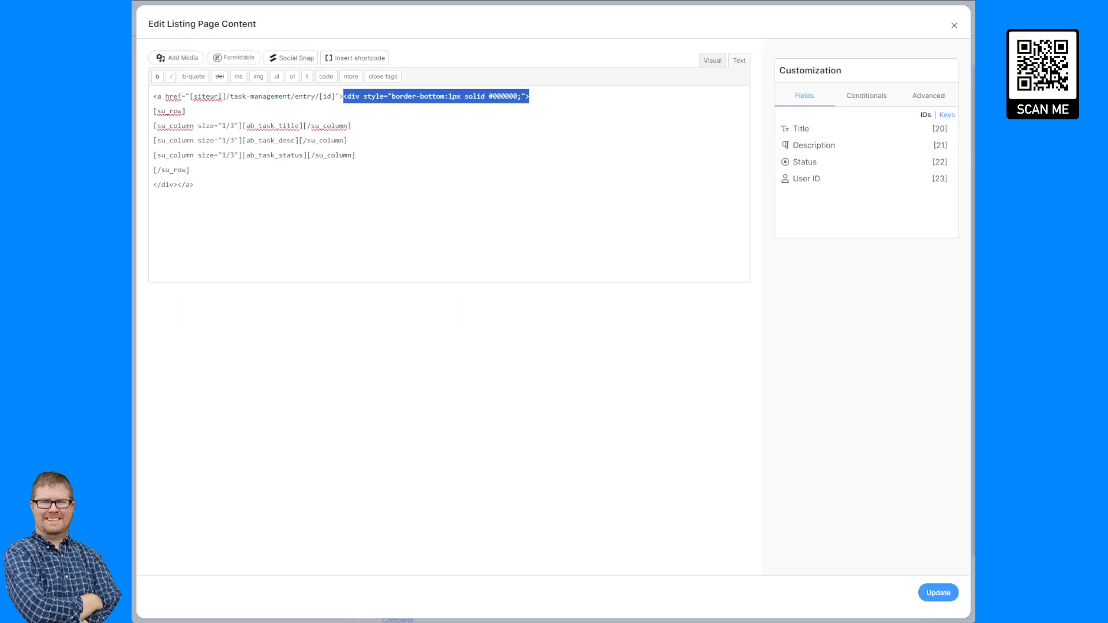
{"action": "left_click_drag", "start_coordinate": [177, 184], "coordinate": [150, 181]}
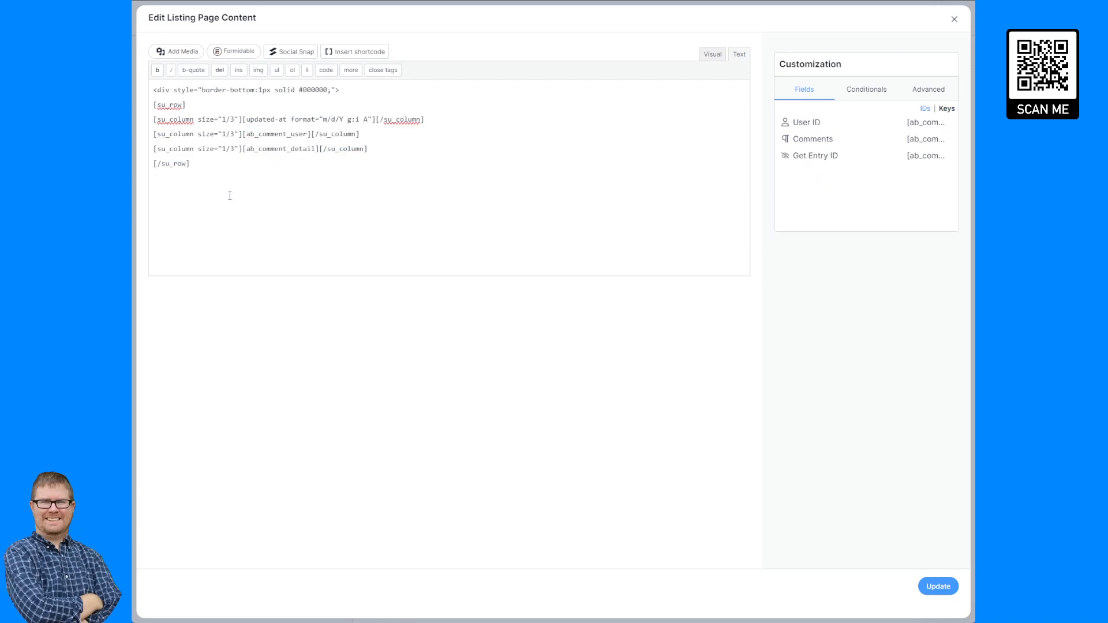
{"action": "type", "text": "</div>"}
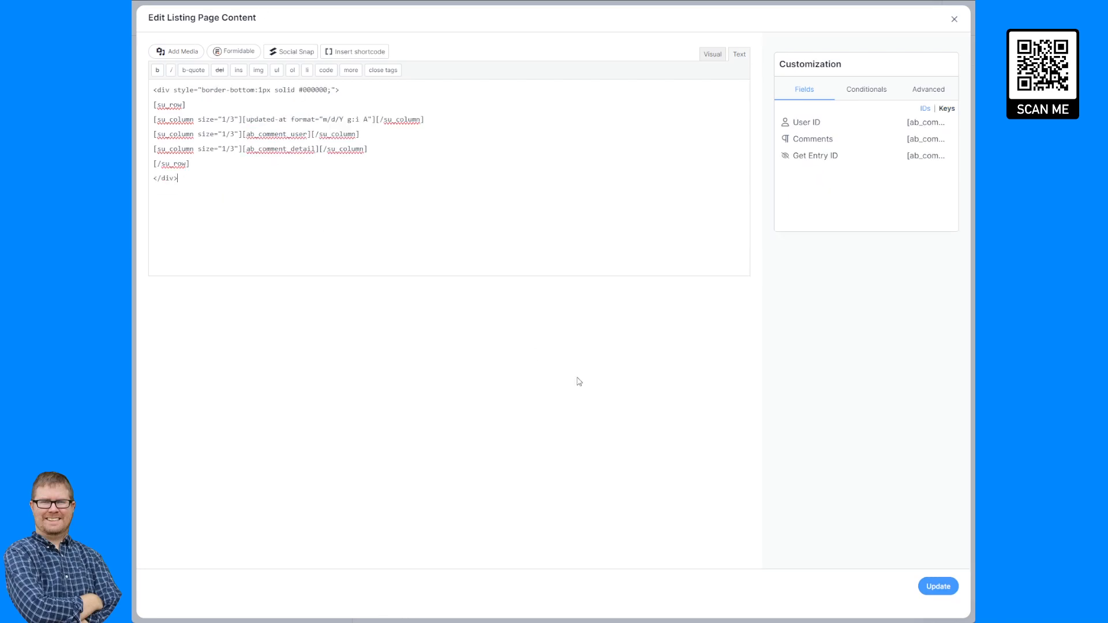
{"action": "left_click", "coordinate": [938, 586]}
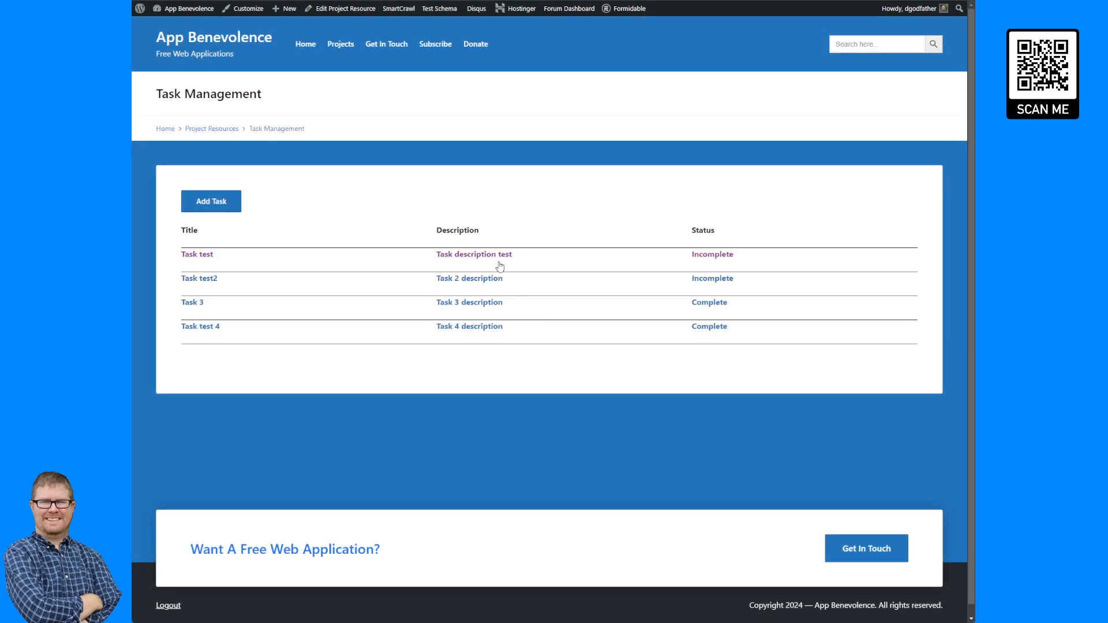
Add a </br> line break after the display-frm-data shortcode in the Task Form View's detail page content, update, and reload the task page.
{"action": "left_click", "coordinate": [467, 261]}
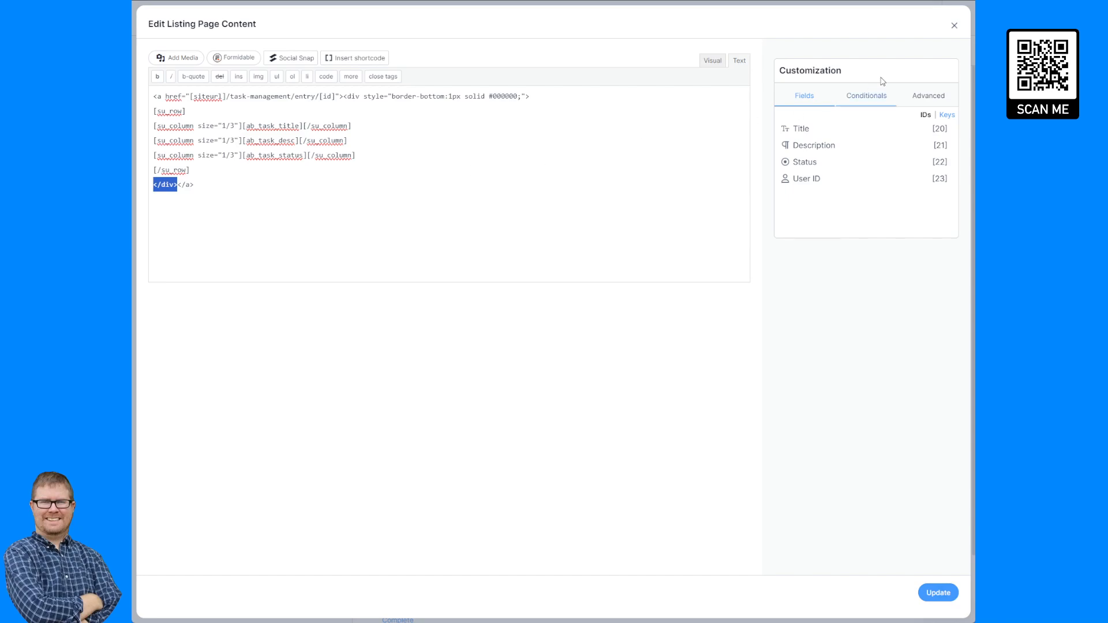
{"action": "left_click", "coordinate": [954, 26]}
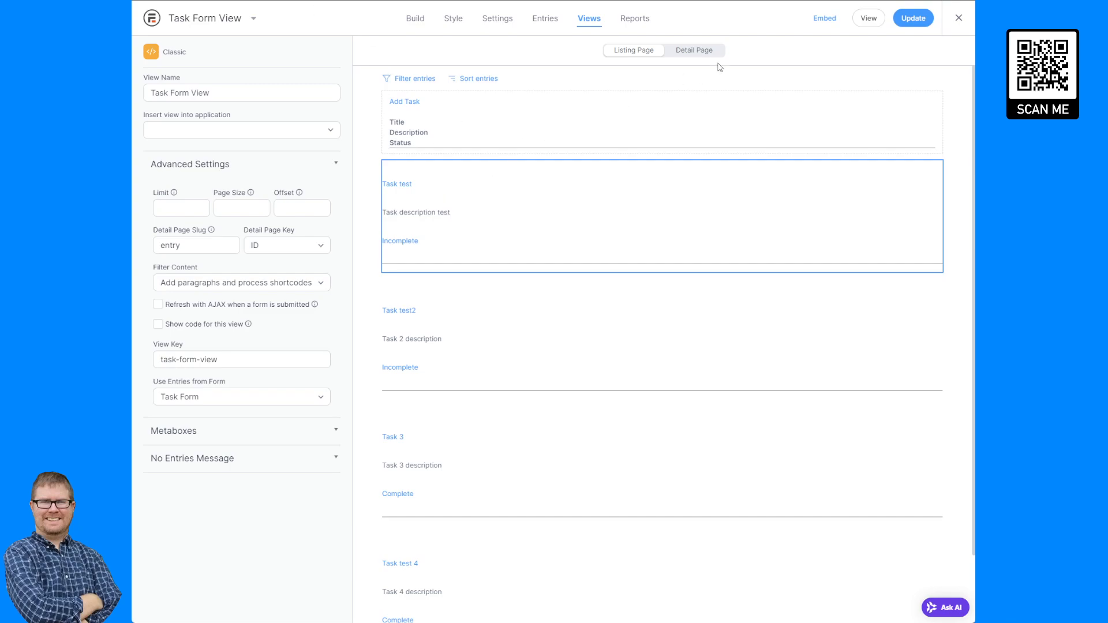
{"action": "left_click", "coordinate": [695, 51]}
{"action": "left_click", "coordinate": [465, 119]}
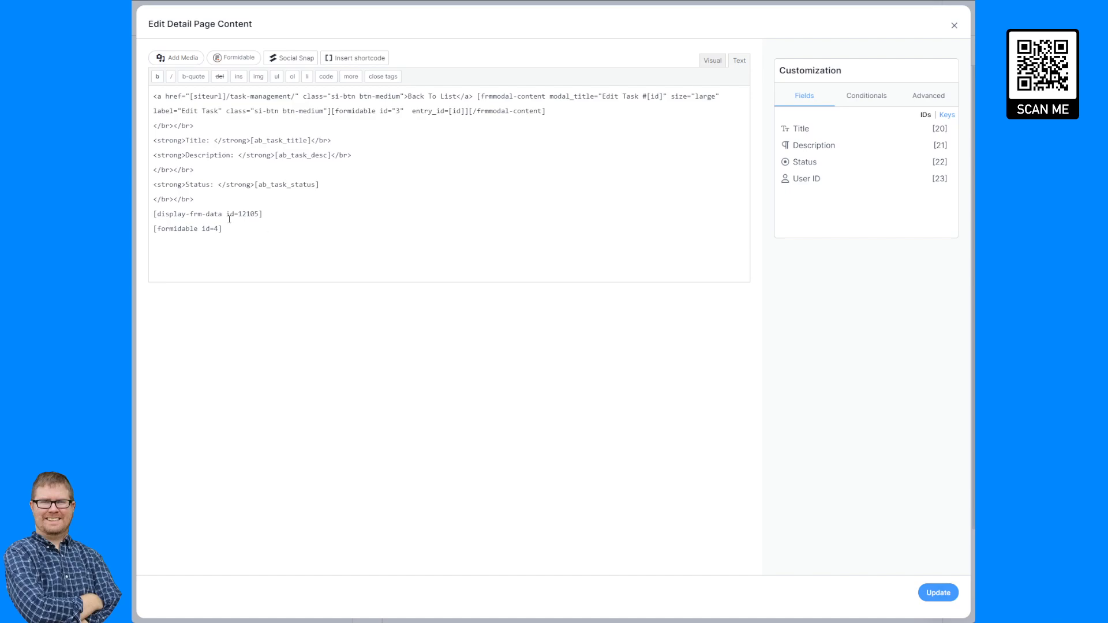
{"action": "left_click_drag", "start_coordinate": [194, 199], "coordinate": [150, 198]}
{"action": "key", "text": "ctrl+c"}
{"action": "left_click", "coordinate": [301, 215]}
{"action": "key", "text": "Return"}
{"action": "key", "text": "ctrl+v"}
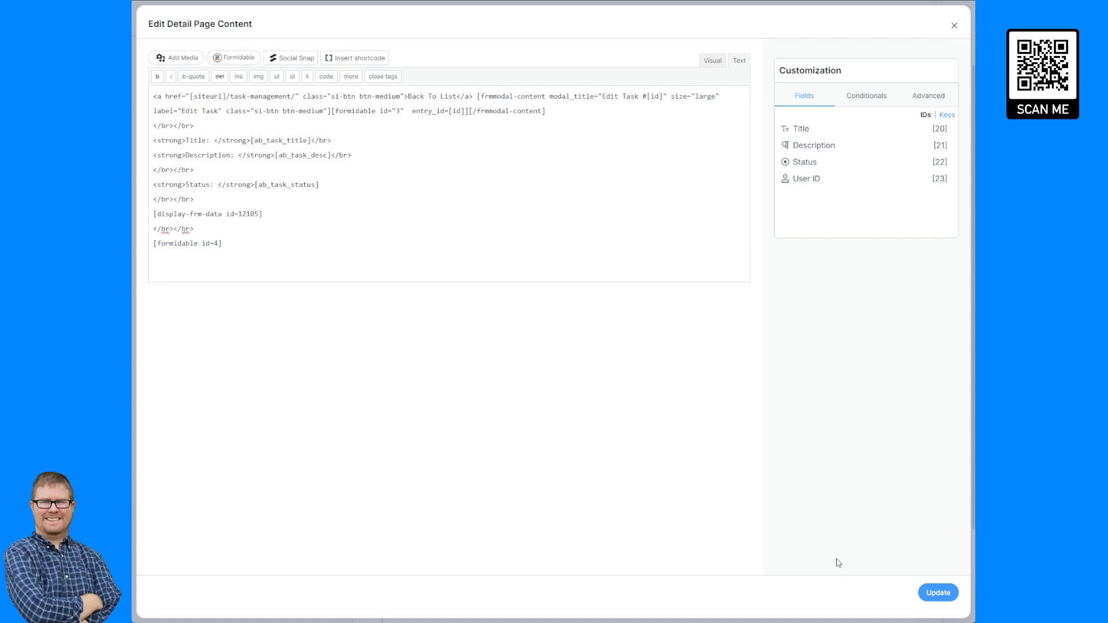
{"action": "left_click", "coordinate": [938, 593]}
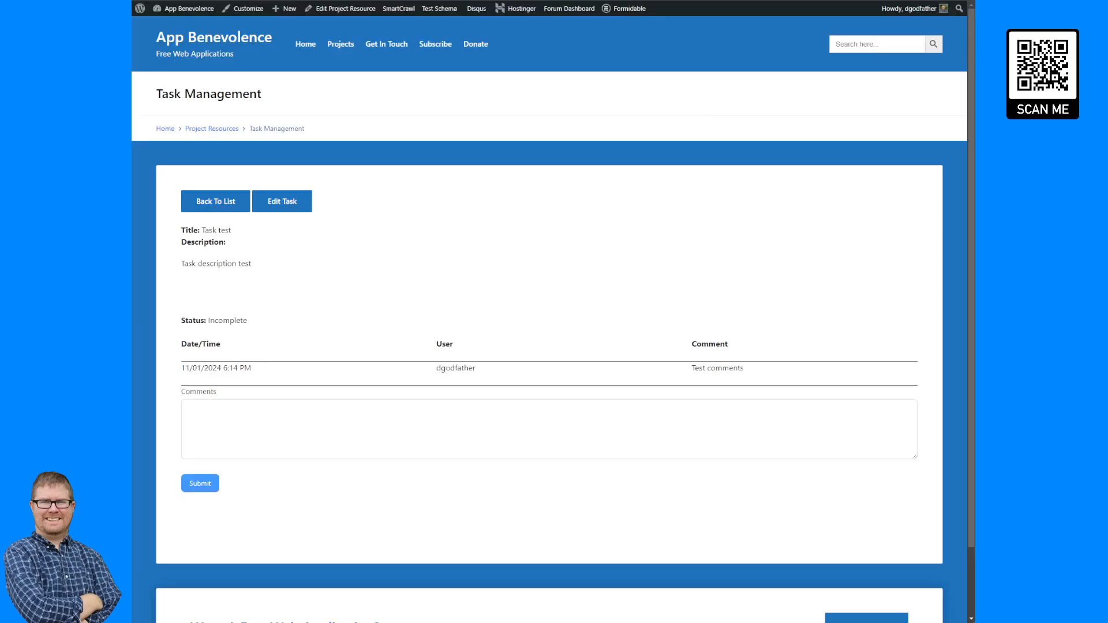
{"action": "key", "text": "F5"}
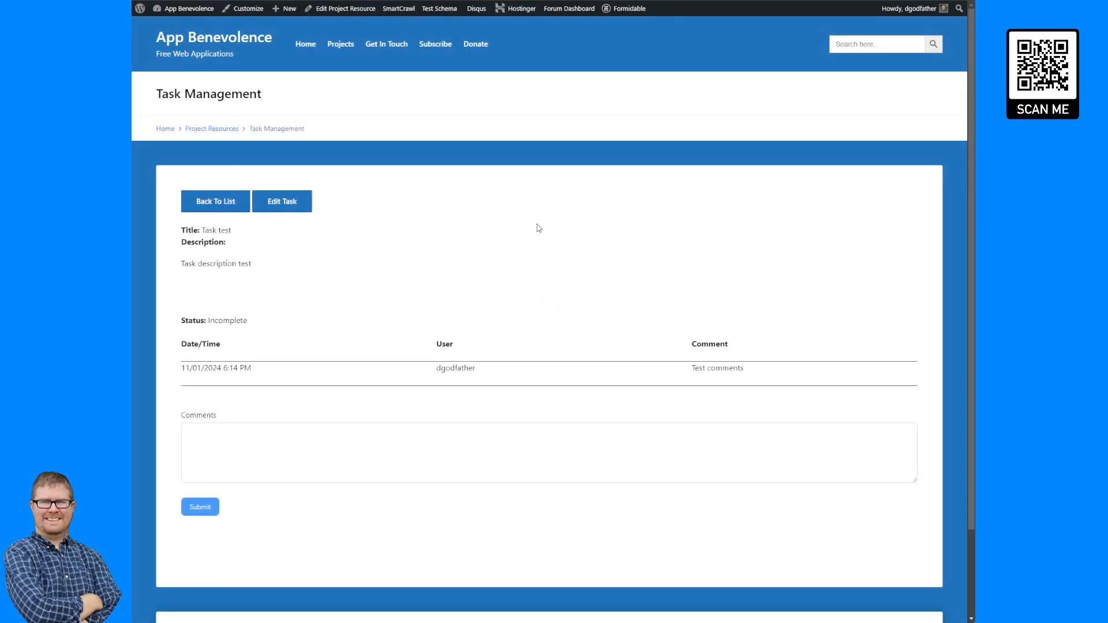
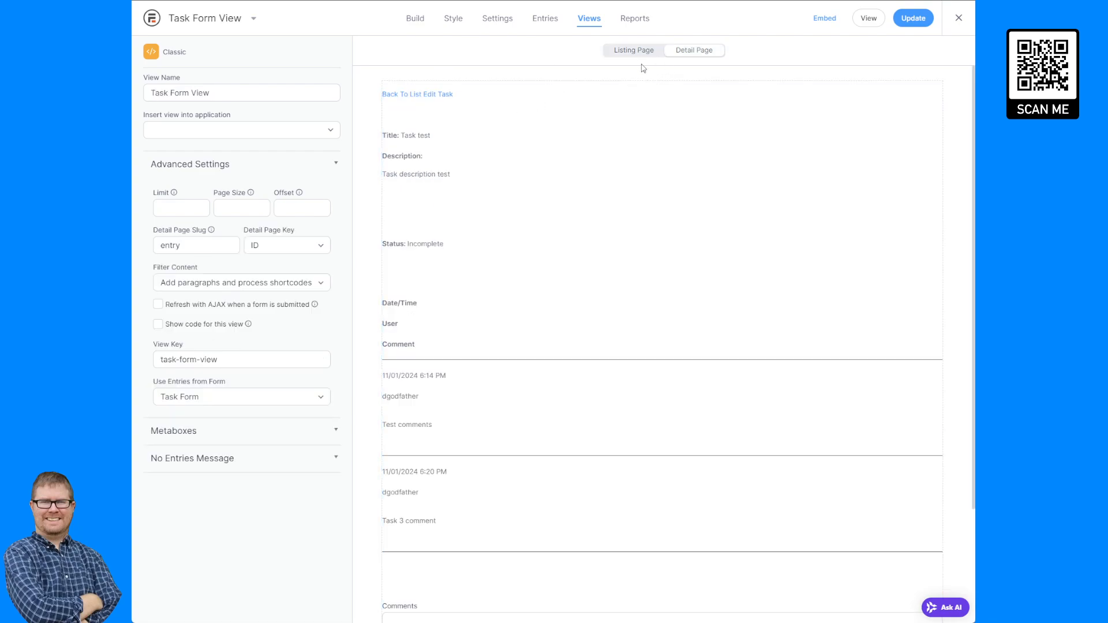
Duplicate the Edit Task modal shortcode right after itself in the Task Form View's detail page content.
{"action": "left_click", "coordinate": [495, 114]}
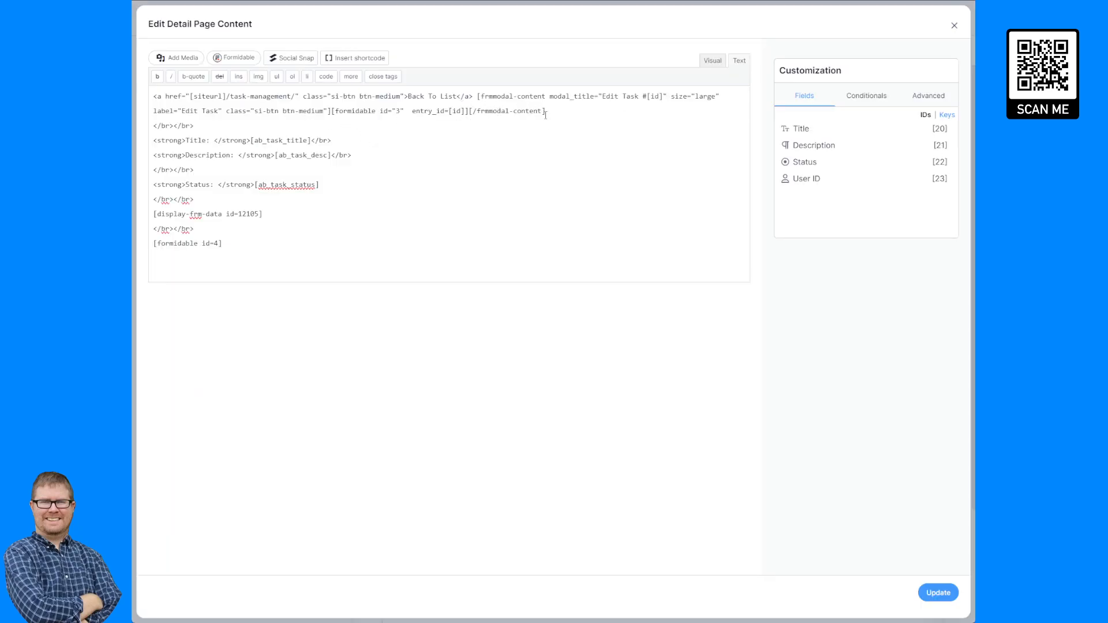
{"action": "left_click_drag", "start_coordinate": [545, 113], "coordinate": [479, 93]}
{"action": "key", "text": "ctrl+c"}
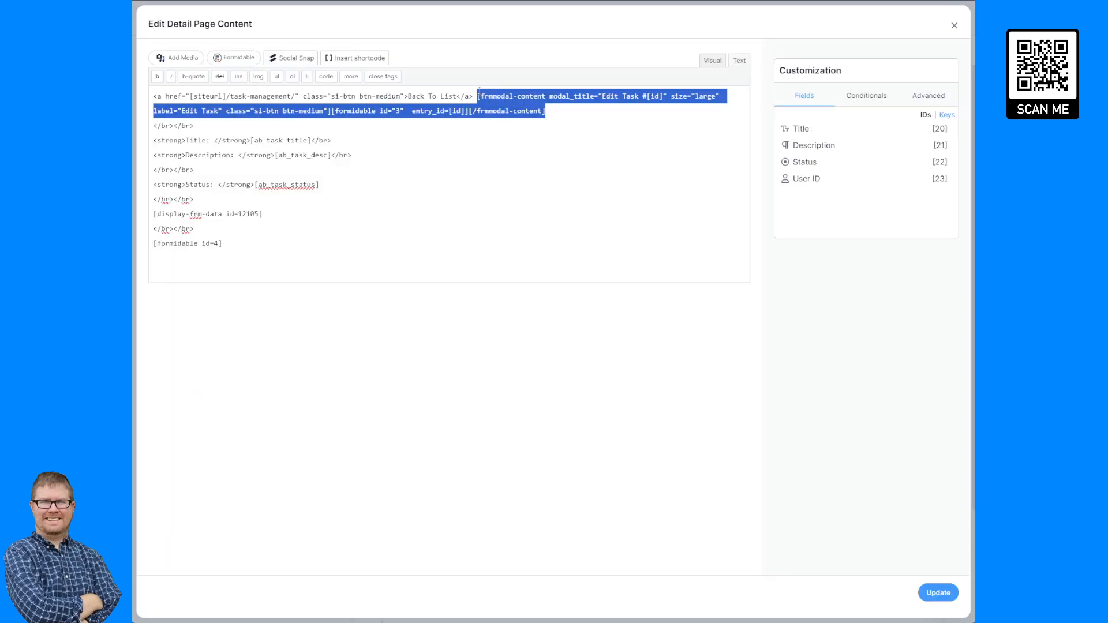
{"action": "left_click", "coordinate": [577, 118]}
{"action": "key", "text": "ctrl+v"}
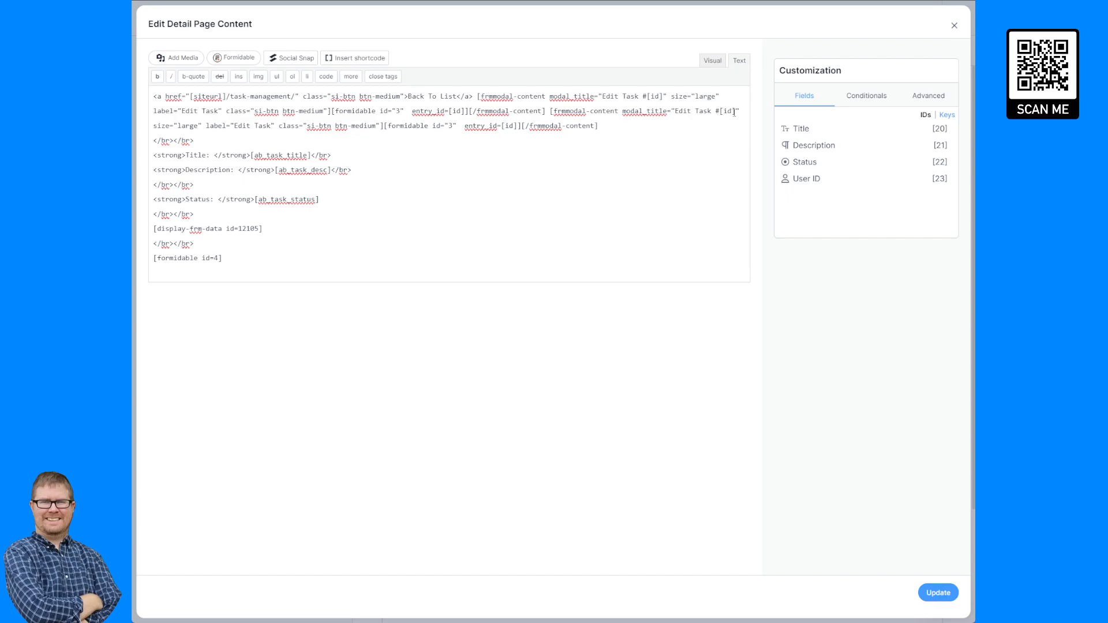
Change the duplicated modal shortcode's modal title and button label to "Add Comment".
{"action": "left_click_drag", "start_coordinate": [731, 111], "coordinate": [675, 111]}
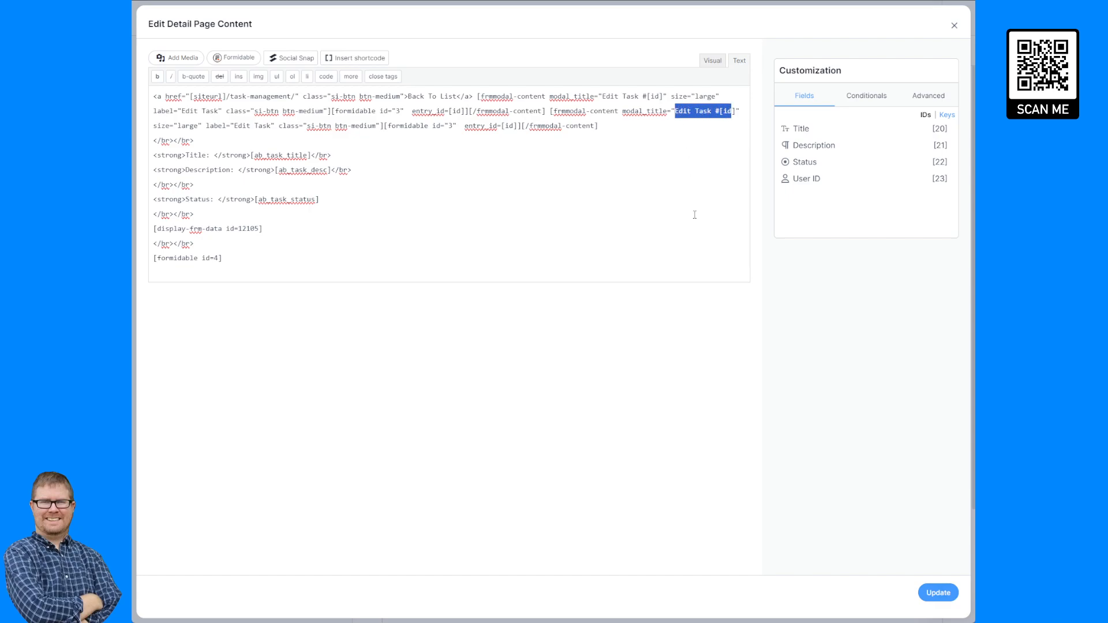
{"action": "type", "text": "Add Com"}
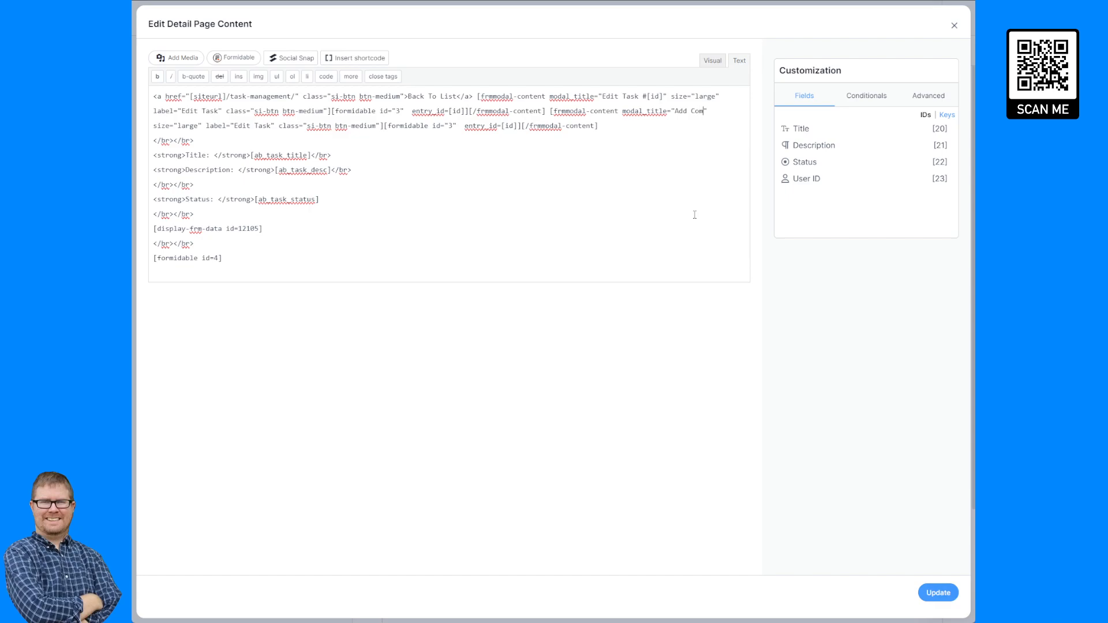
{"action": "type", "text": "ment"}
{"action": "mouse_move", "coordinate": [274, 127]}
{"action": "left_mouse_down"}
{"action": "mouse_move", "coordinate": [251, 127]}
{"action": "mouse_move", "coordinate": [273, 138]}
{"action": "left_mouse_up"}
{"action": "left_click", "coordinate": [251, 126]}
{"action": "type", "text": "Add Comment"}
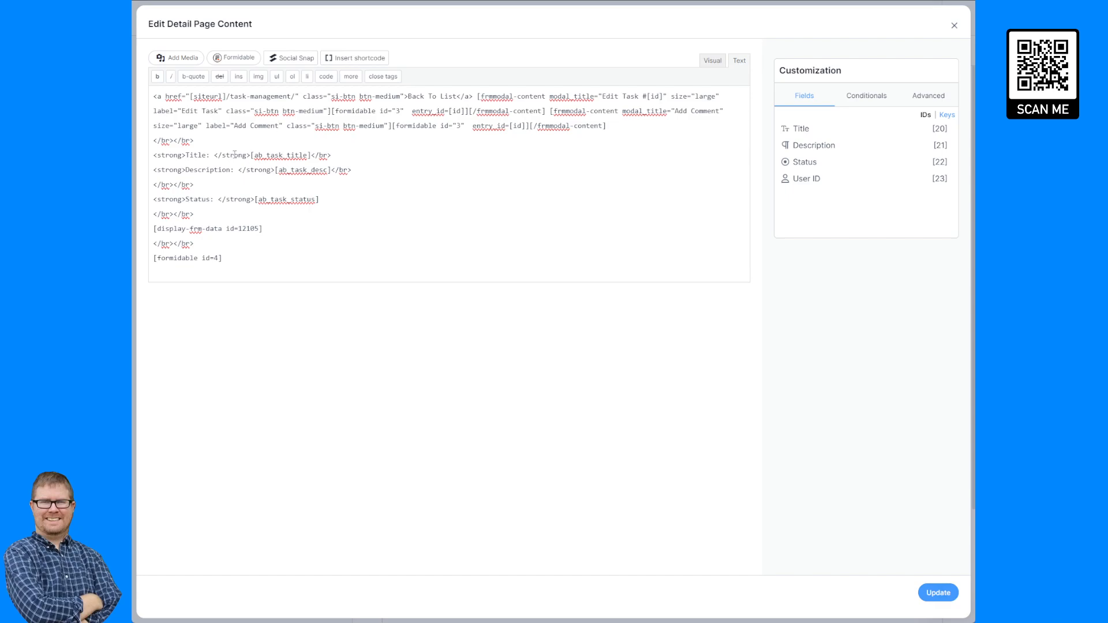
Point the duplicated modal shortcode to form id 4, remove its entry_id attribute, and update the detail content.
{"action": "double_click", "coordinate": [458, 125]}
{"action": "type", "text": "4"}
{"action": "left_click_drag", "start_coordinate": [526, 125], "coordinate": [467, 127]}
{"action": "key", "text": "BackSpace"}
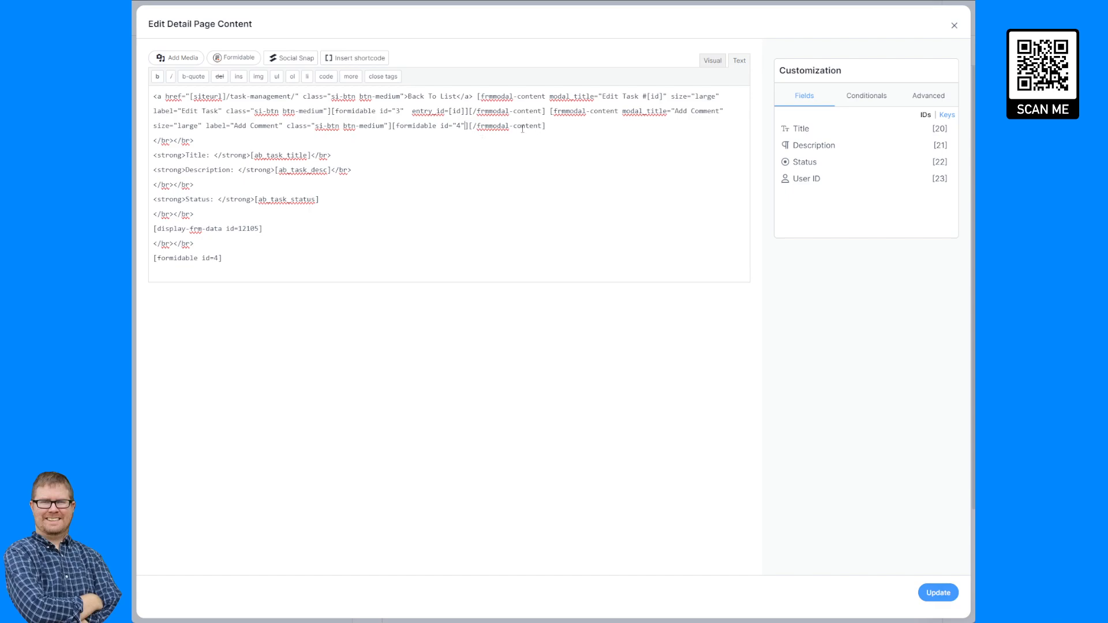
{"action": "left_click", "coordinate": [937, 595]}
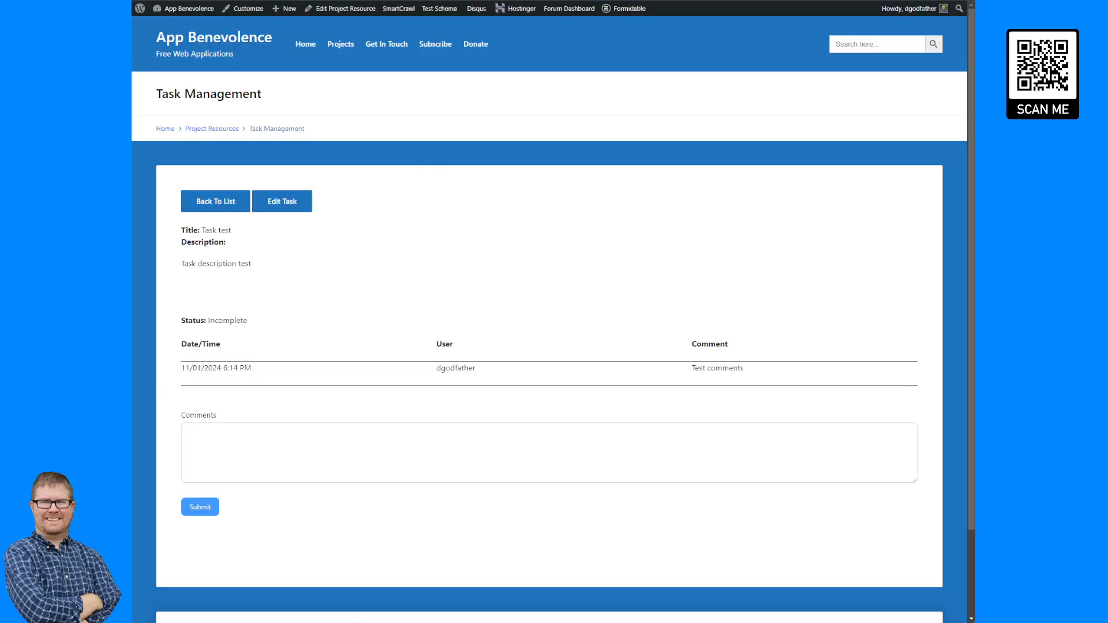
Reload the task page and try the new Add Comment popup.
{"action": "key", "text": "F5"}
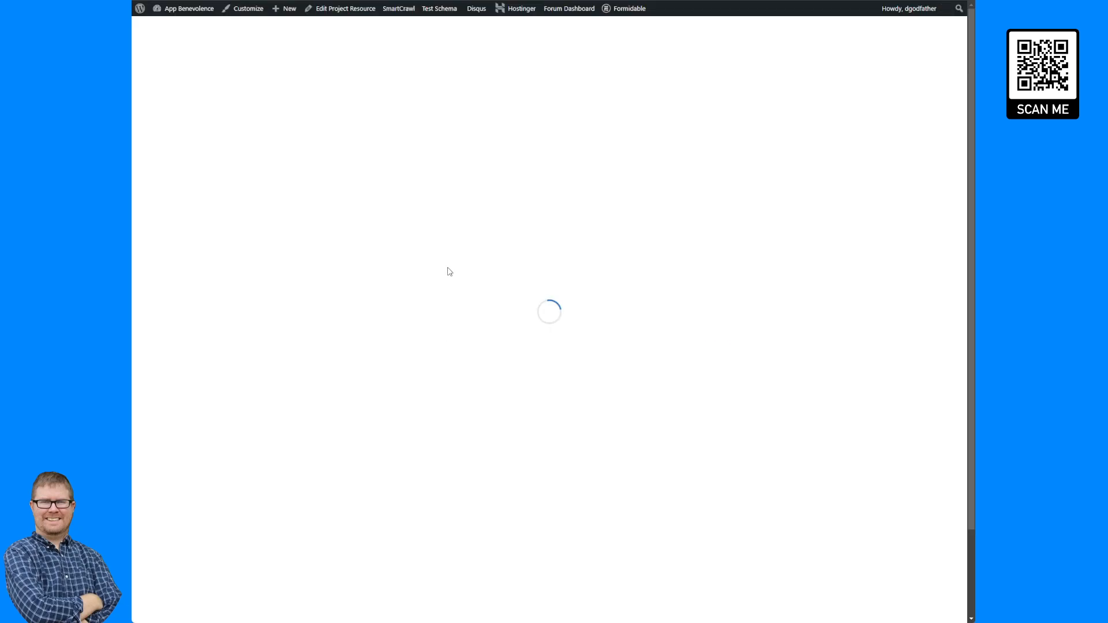
{"action": "left_click", "coordinate": [347, 201]}
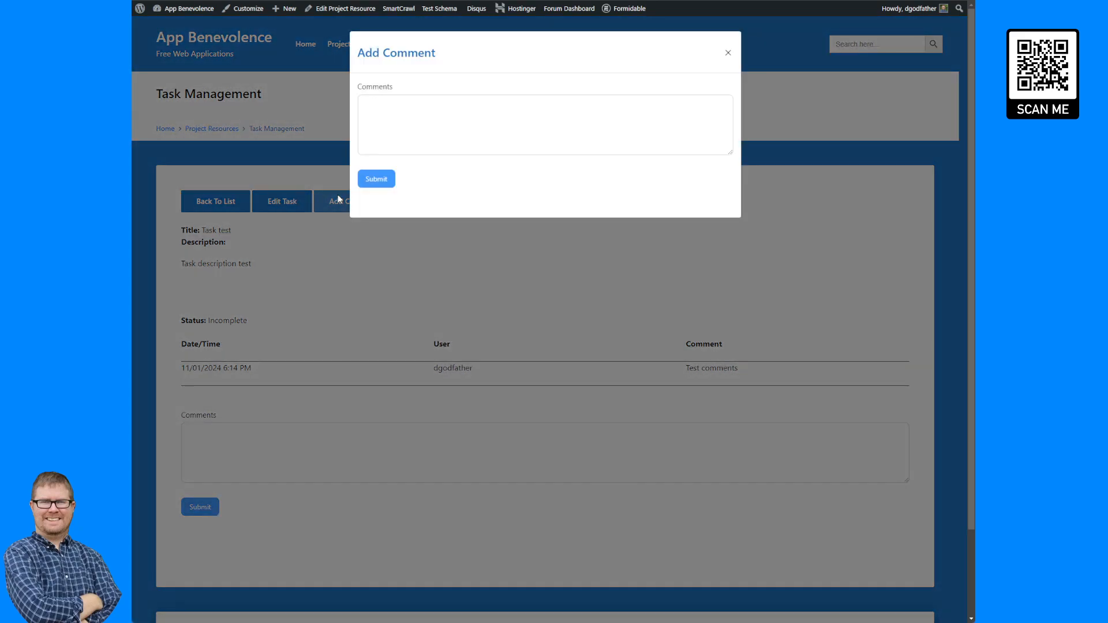
{"action": "left_click", "coordinate": [389, 252]}
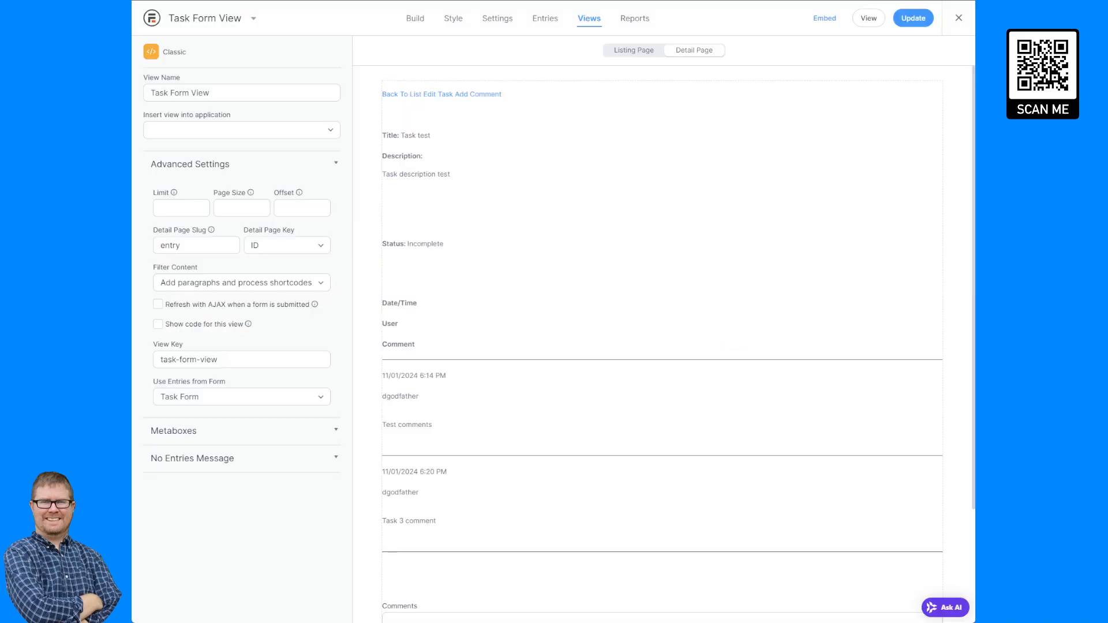
Remove the trailing line breaks and the embedded [formidable id=4] comment form from the detail page content, then update.
{"action": "left_click", "coordinate": [509, 317]}
{"action": "left_click_drag", "start_coordinate": [225, 269], "coordinate": [148, 252]}
{"action": "key", "text": "BackSpace"}
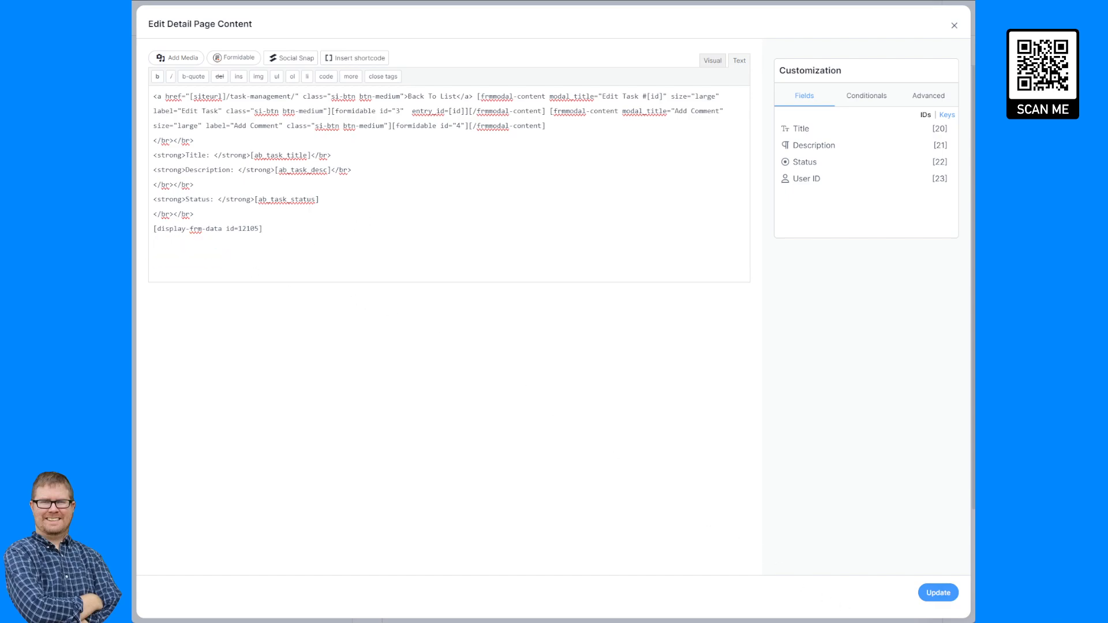
{"action": "left_click", "coordinate": [938, 592]}
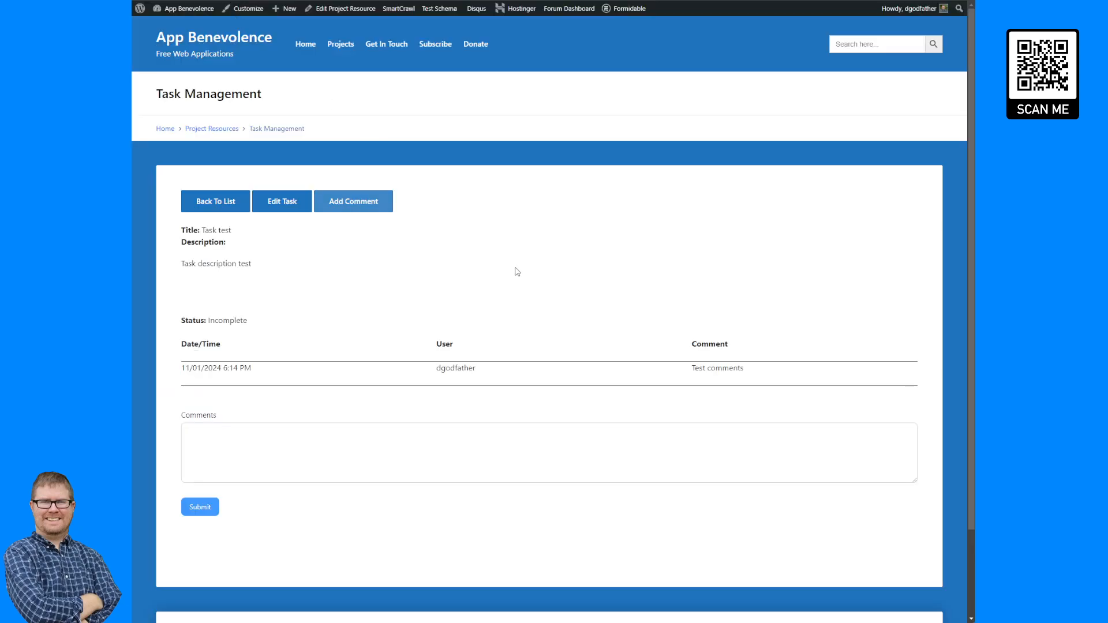
Reload the task page and submit the comment "Test comment entry 6" through the Add Comment popup.
{"action": "key", "text": "F5"}
{"action": "left_click", "coordinate": [367, 207]}
{"action": "left_click", "coordinate": [439, 116]}
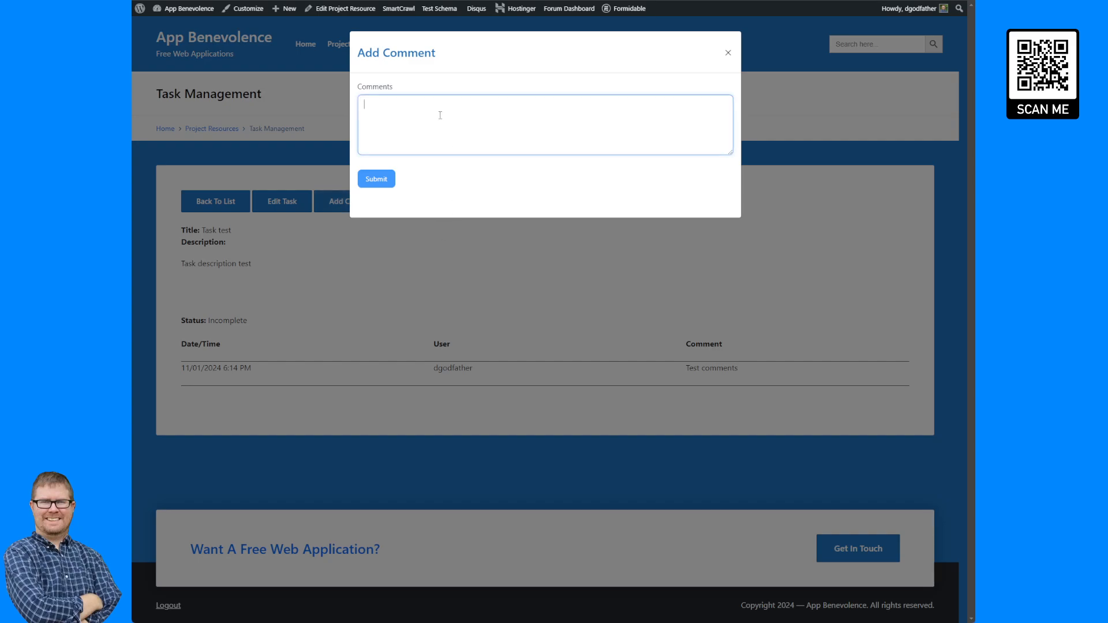
{"action": "key", "text": "Escape"}
{"action": "left_click", "coordinate": [335, 202]}
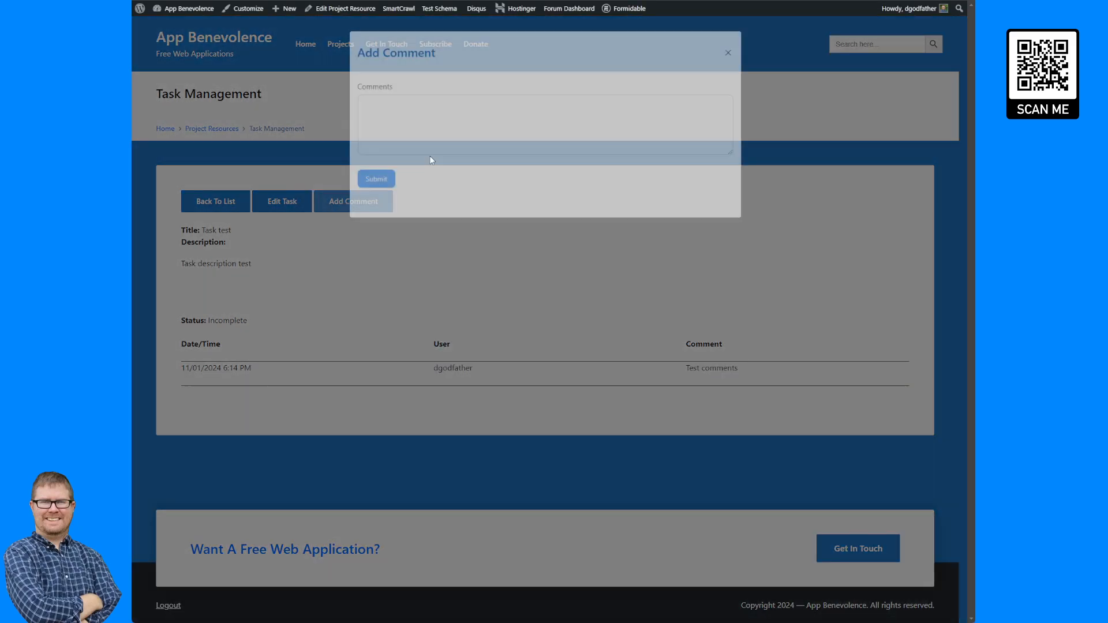
{"action": "key", "text": "Escape"}
{"action": "left_click", "coordinate": [346, 201]}
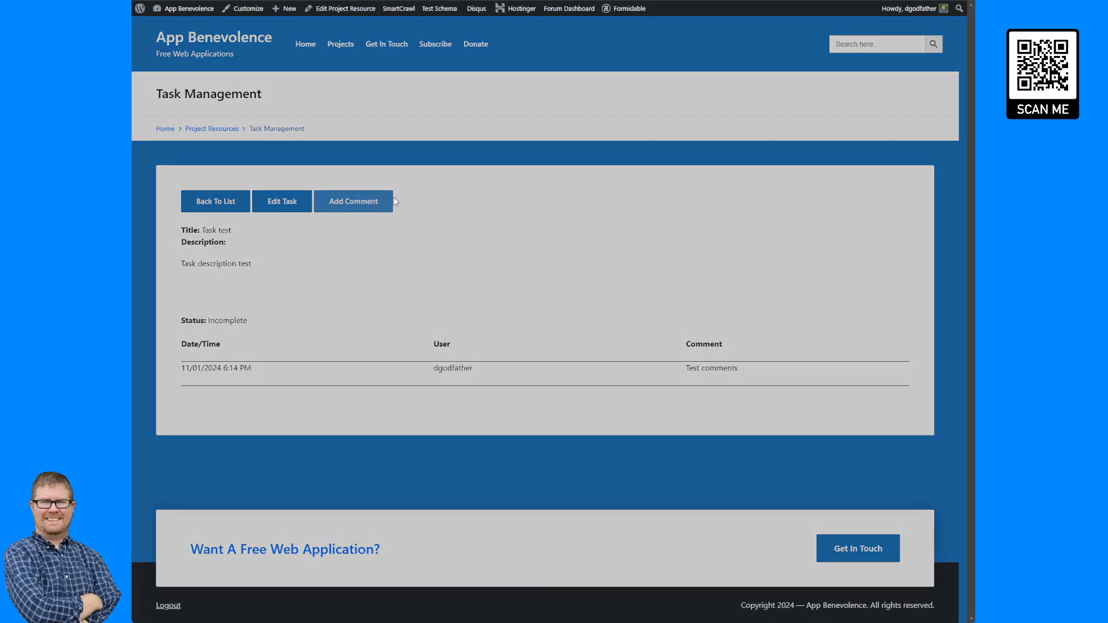
{"action": "left_click", "coordinate": [510, 128]}
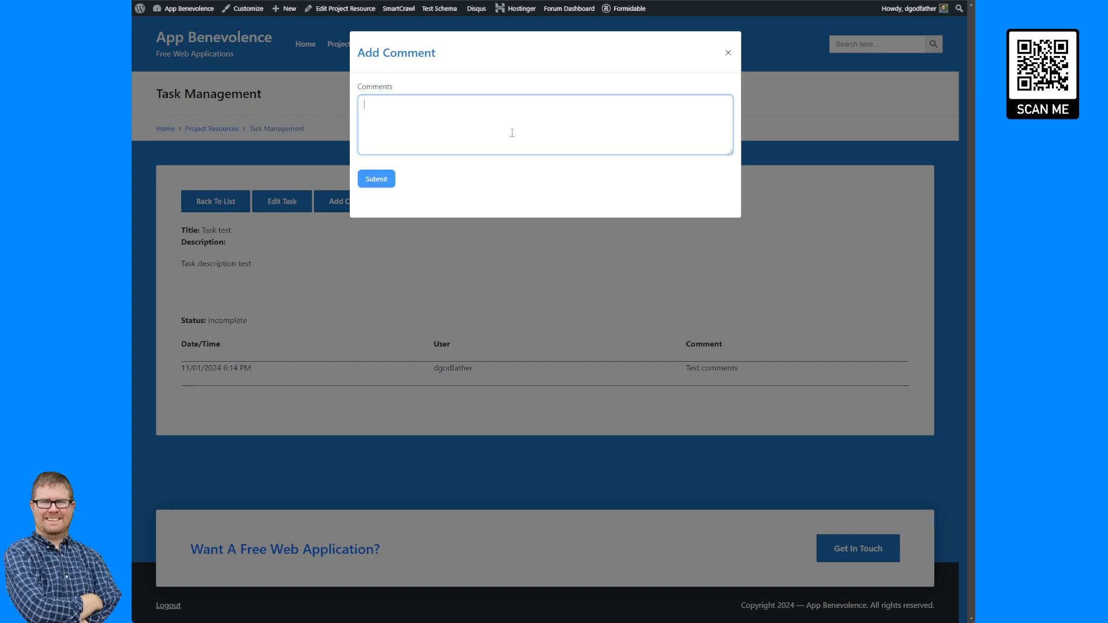
{"action": "type", "text": "Test comment entry 6"}
{"action": "key", "text": "Tab"}
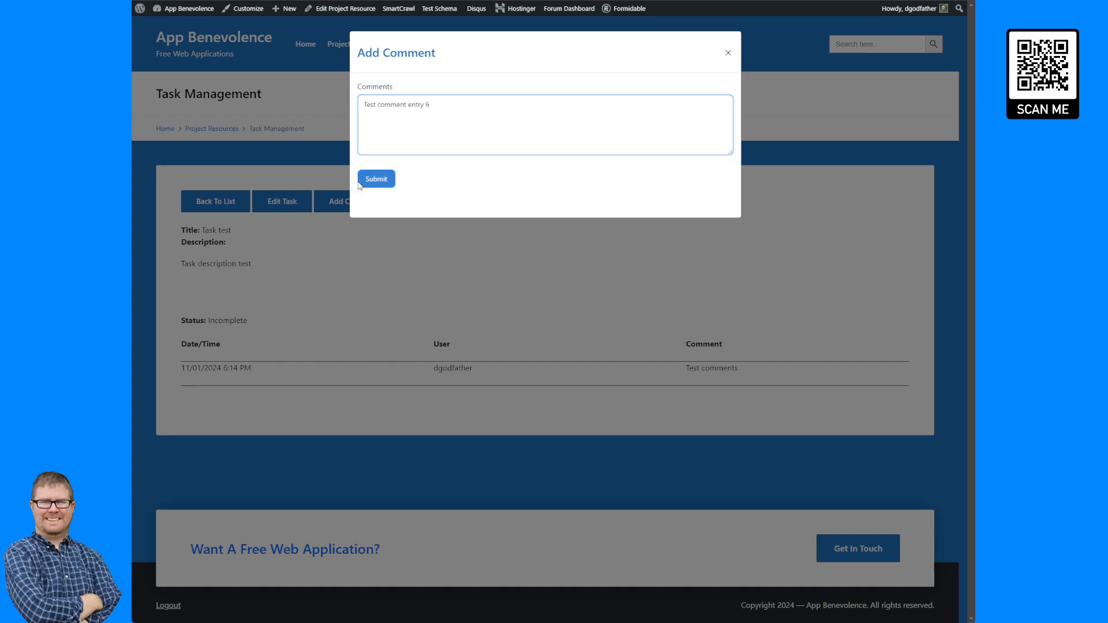
{"action": "key", "text": "Return"}
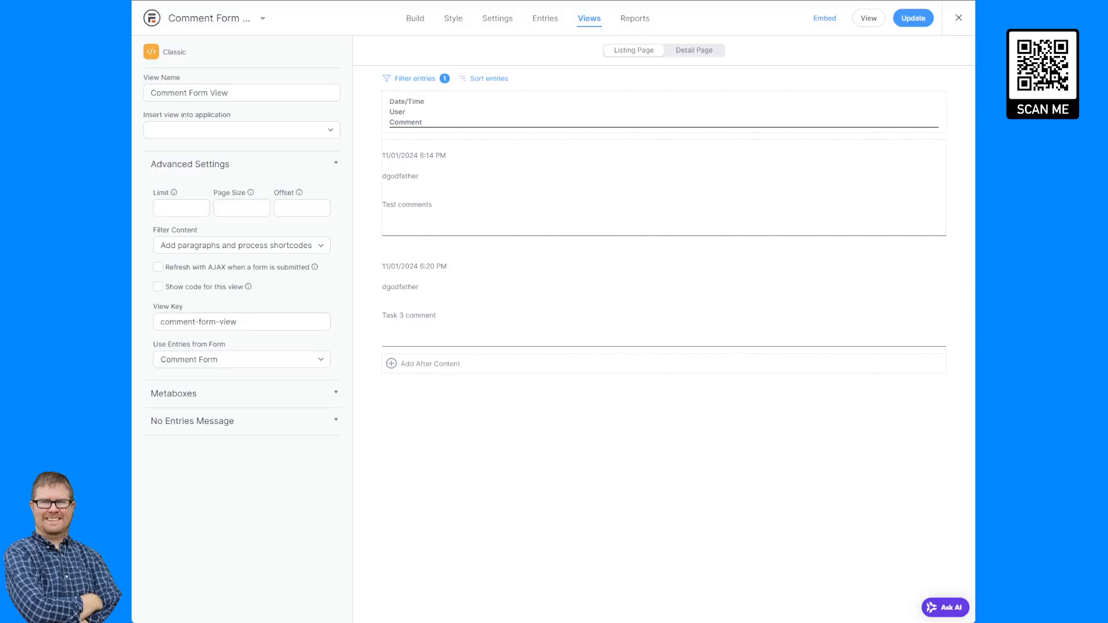
Sort the Comment Form View's entries by Entry updated date, descending, and reload the task page.
{"action": "left_click", "coordinate": [486, 78]}
{"action": "left_click", "coordinate": [459, 308]}
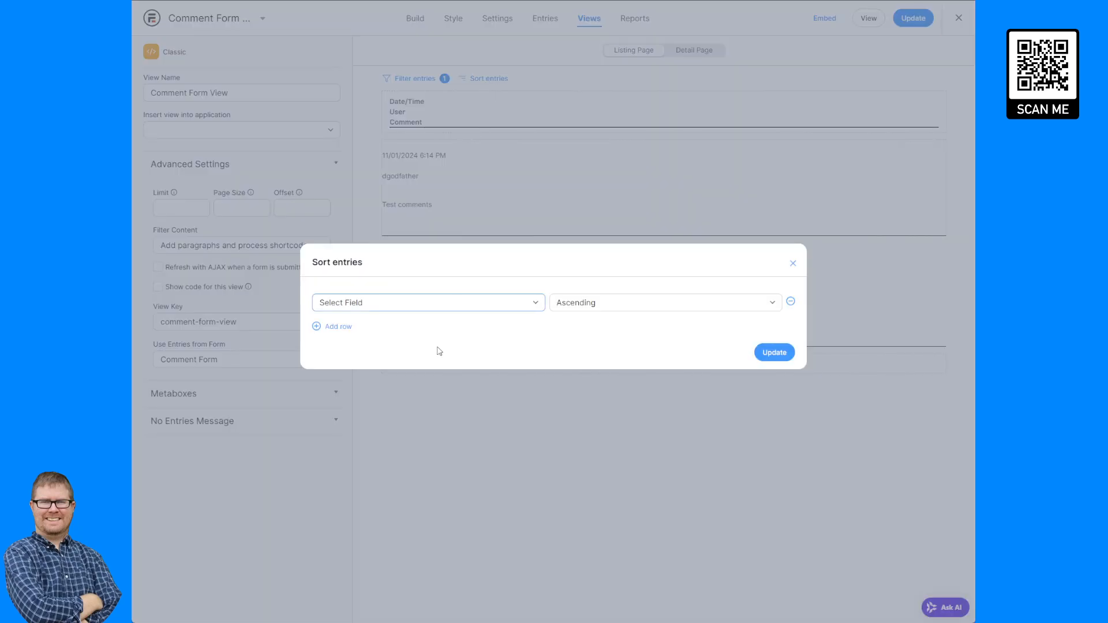
{"action": "left_click", "coordinate": [441, 346]}
{"action": "left_click", "coordinate": [610, 303]}
{"action": "left_click", "coordinate": [606, 337]}
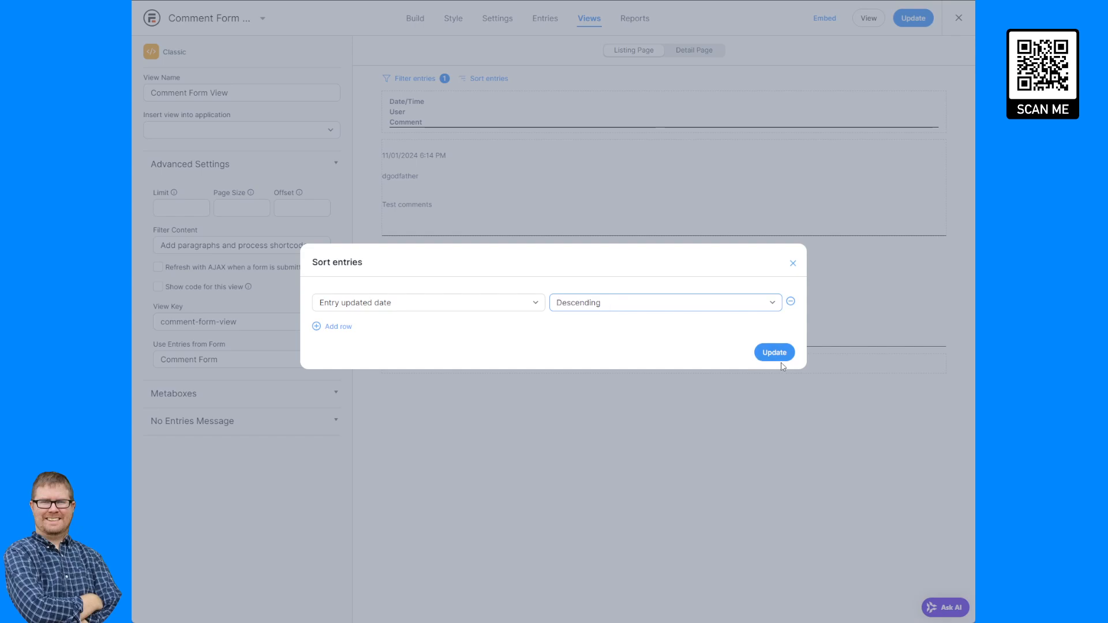
{"action": "left_click", "coordinate": [776, 354]}
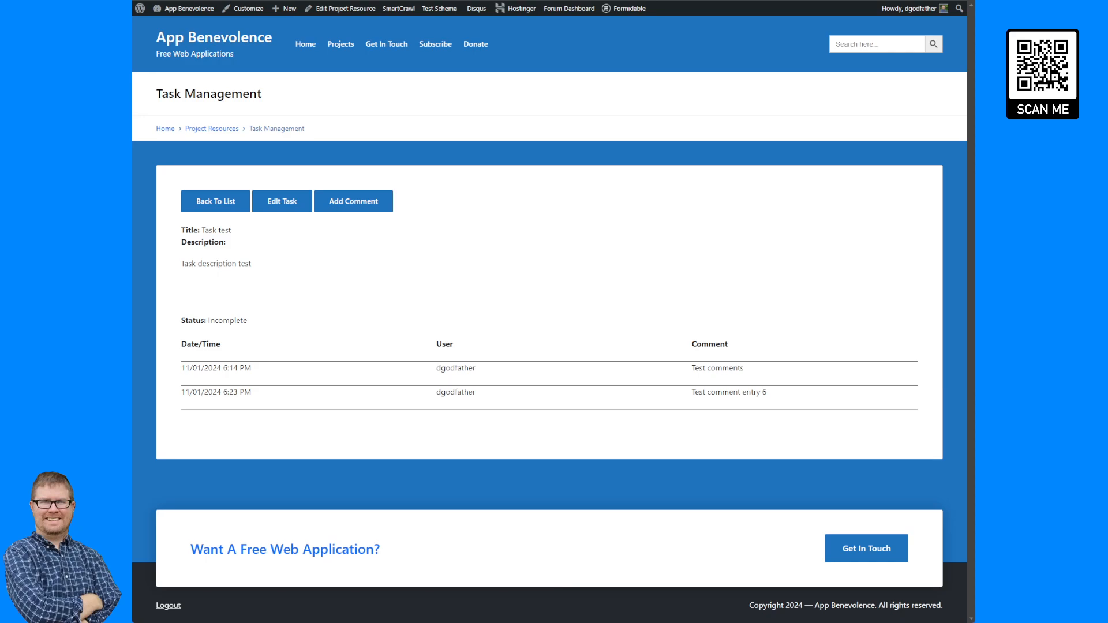
{"action": "key", "text": "F5"}
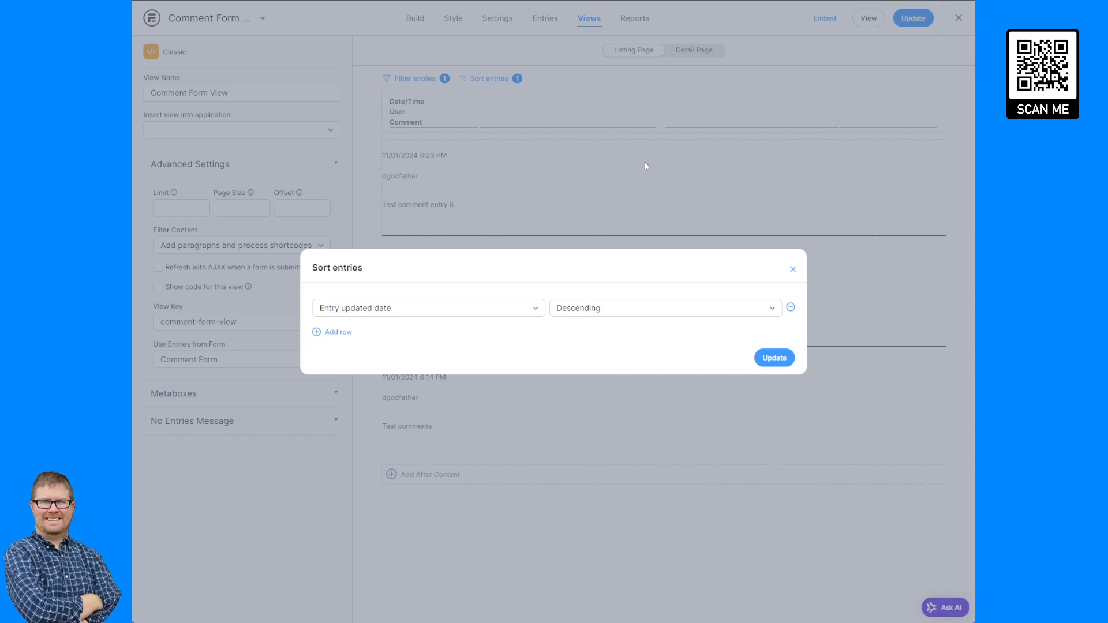
Change the Comment Form View's sort direction to ascending and reload the task page.
{"action": "left_click", "coordinate": [635, 314]}
{"action": "left_click", "coordinate": [641, 326]}
{"action": "left_click", "coordinate": [773, 359]}
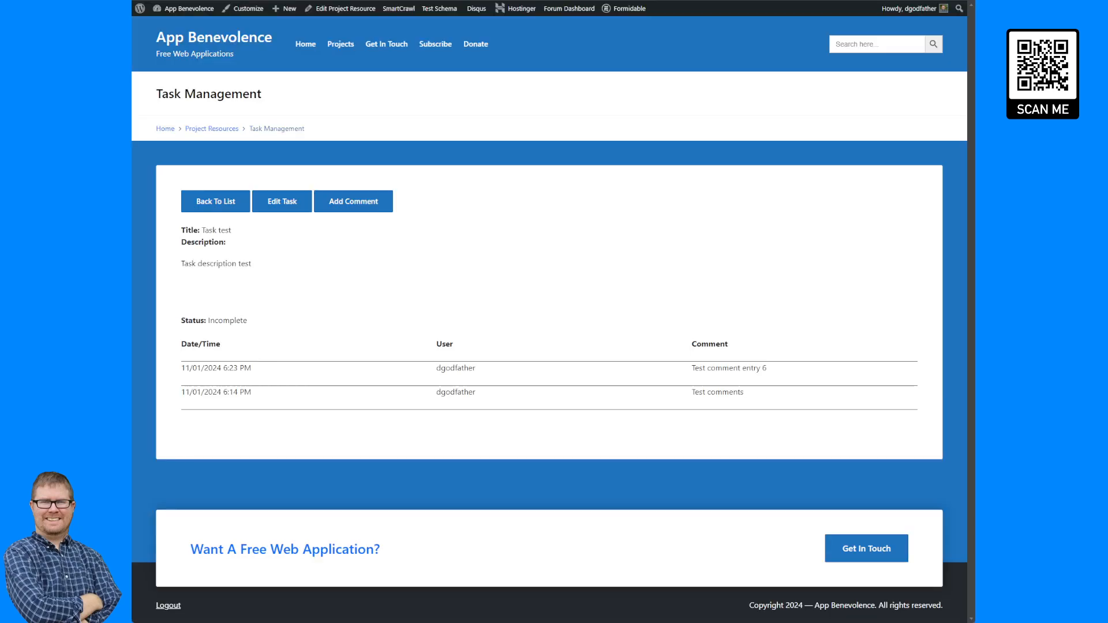
{"action": "key", "text": "F5"}
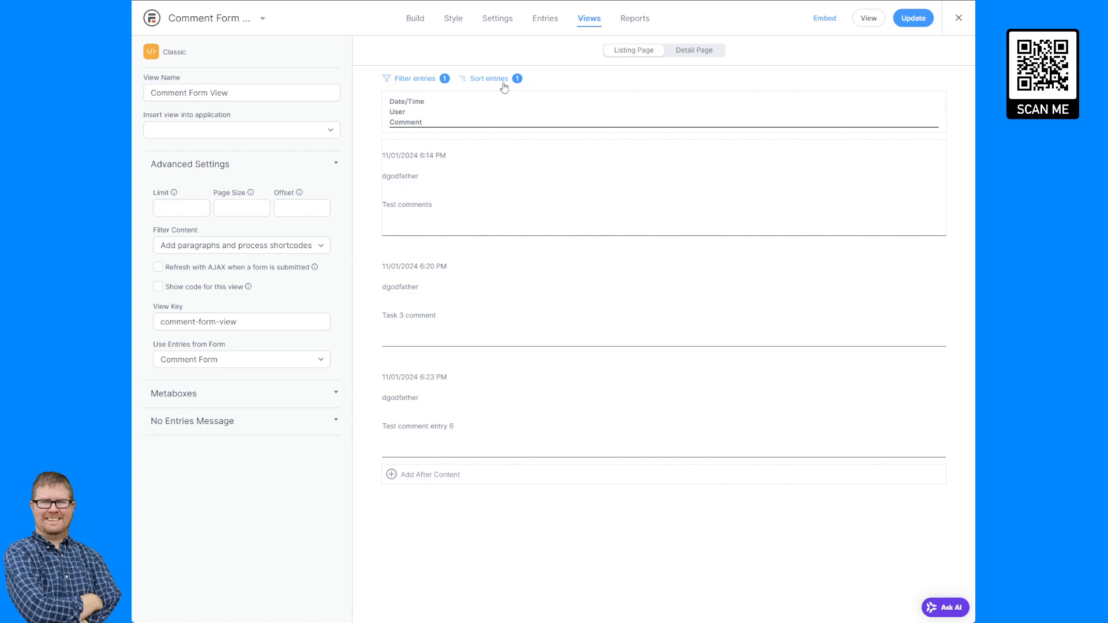
Remove the sort rule from the Comment Form View and reload the task page.
{"action": "left_click", "coordinate": [491, 79]}
{"action": "left_click", "coordinate": [790, 307]}
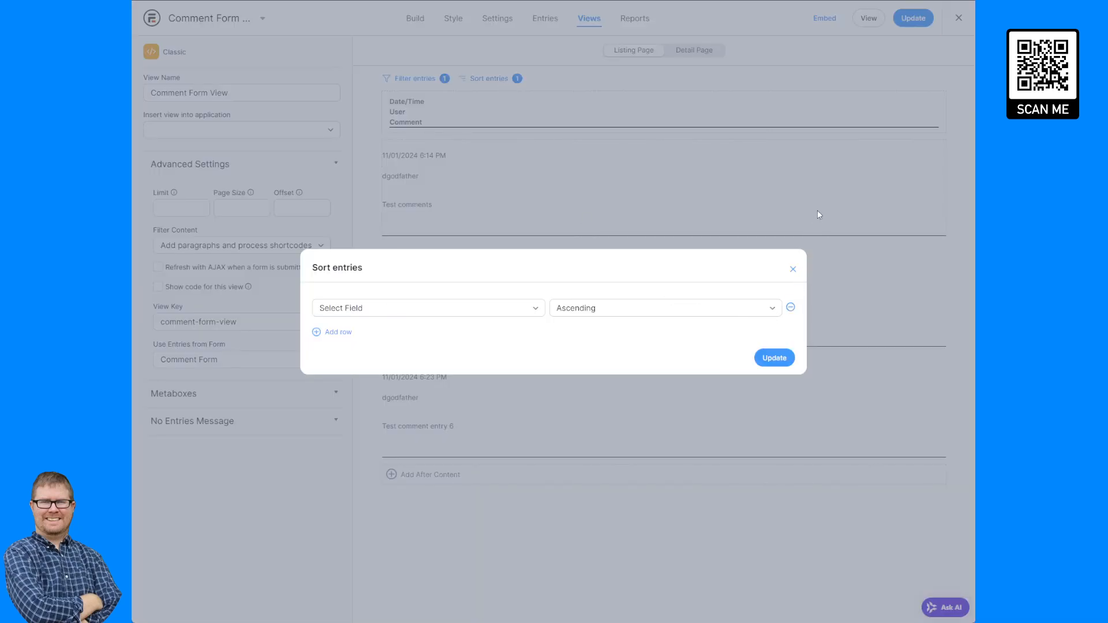
{"action": "left_click", "coordinate": [769, 359]}
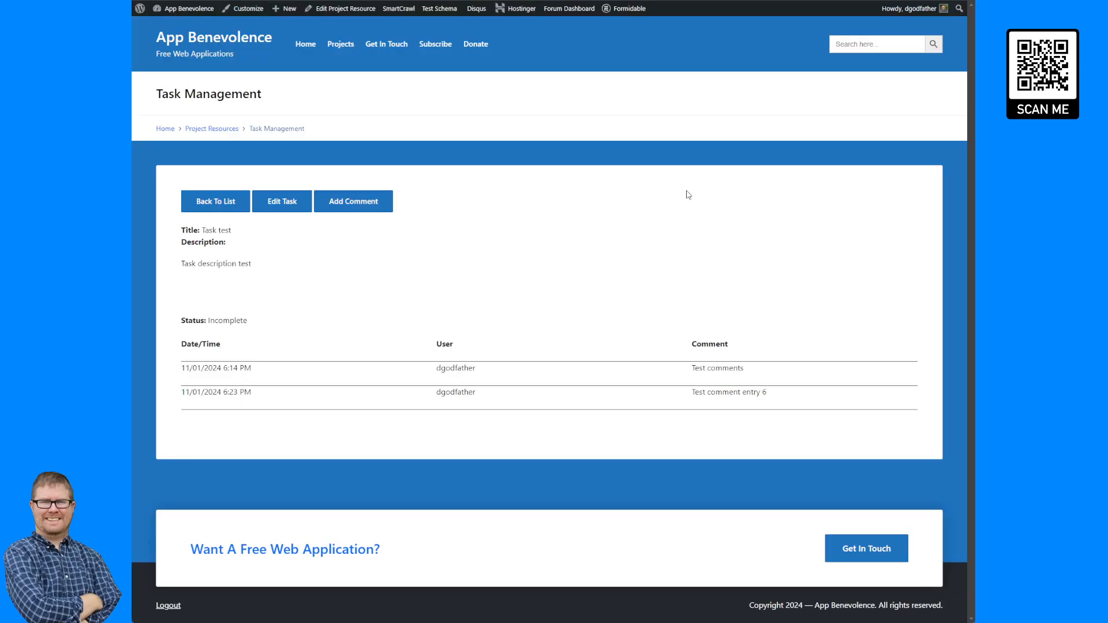
{"action": "key", "text": "F5"}
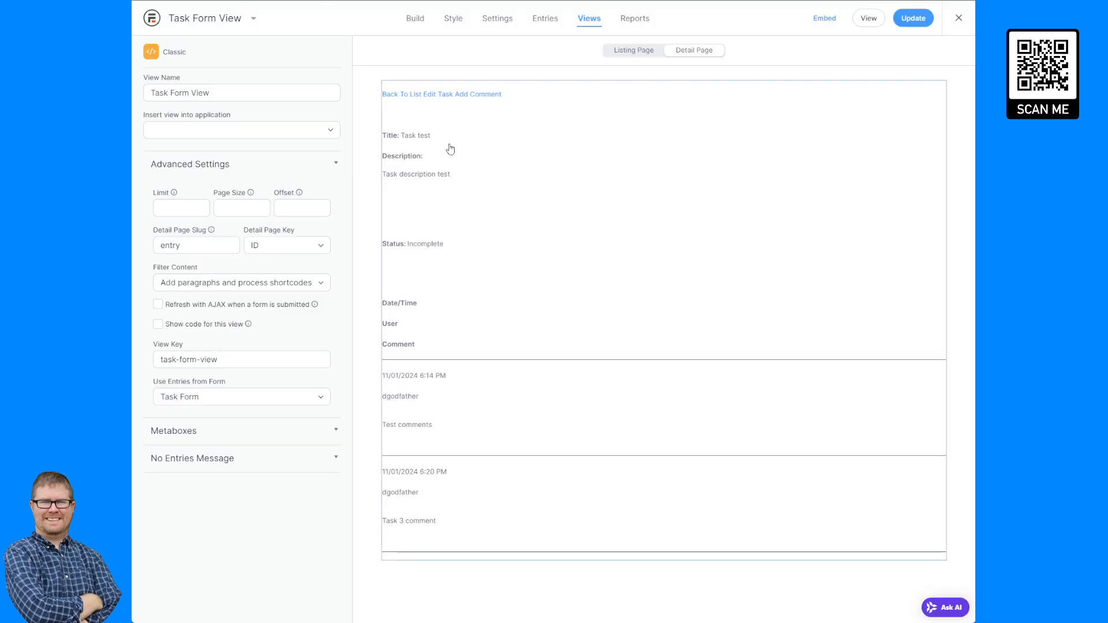
Review the modal shortcodes in the Task Form View's detail page content.
{"action": "left_click", "coordinate": [450, 149]}
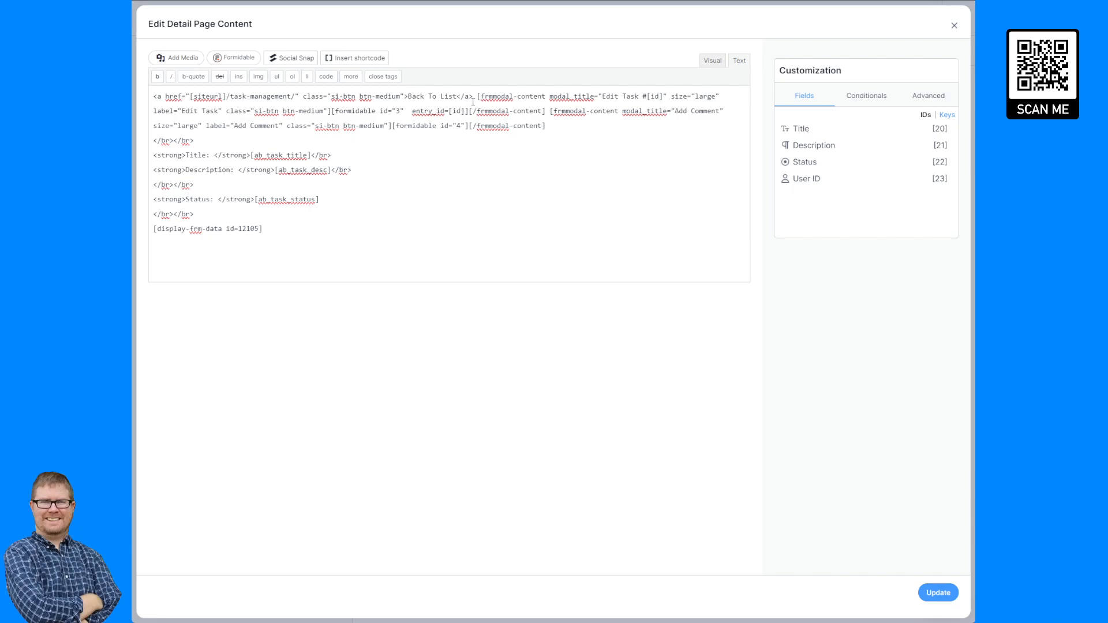
{"action": "left_click_drag", "start_coordinate": [477, 96], "coordinate": [332, 106]}
{"action": "key", "text": "ctrl+c"}
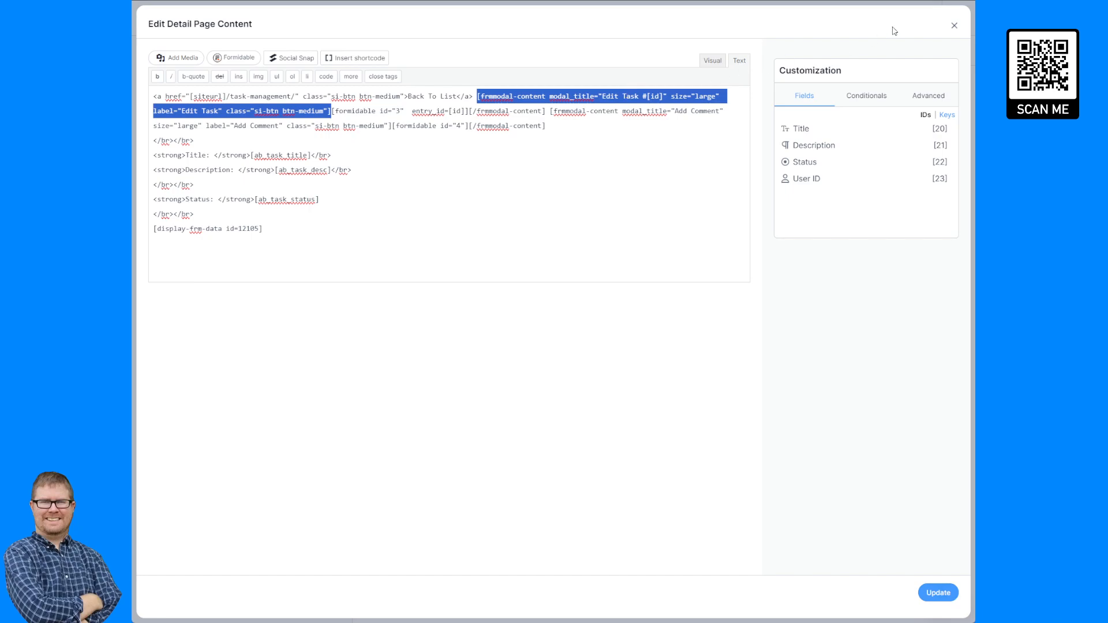
{"action": "left_click", "coordinate": [953, 27]}
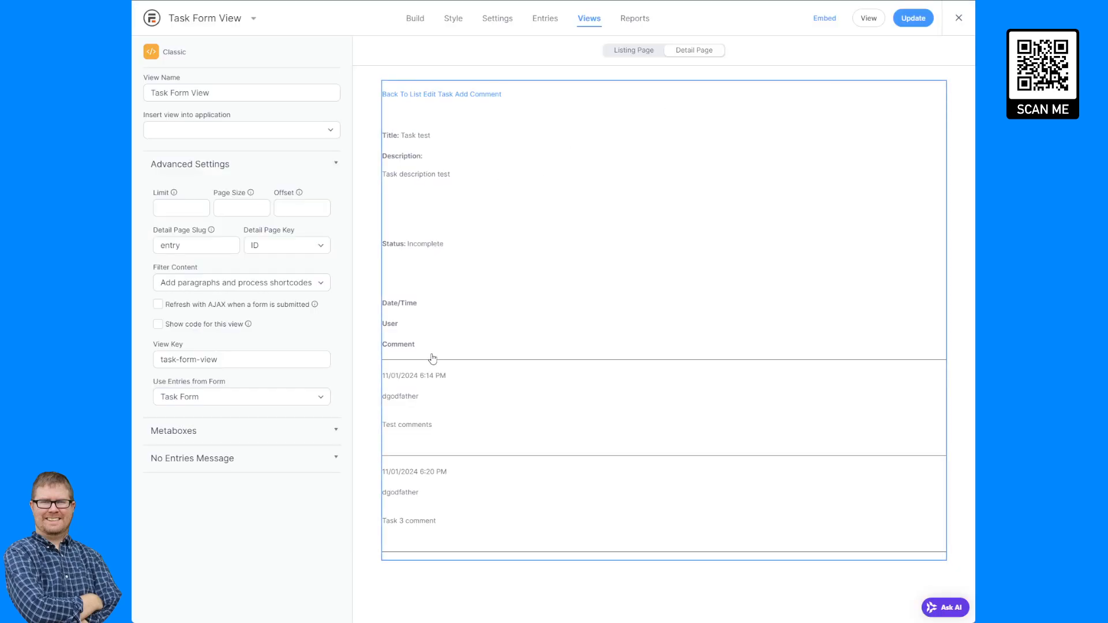
{"action": "left_click", "coordinate": [477, 271]}
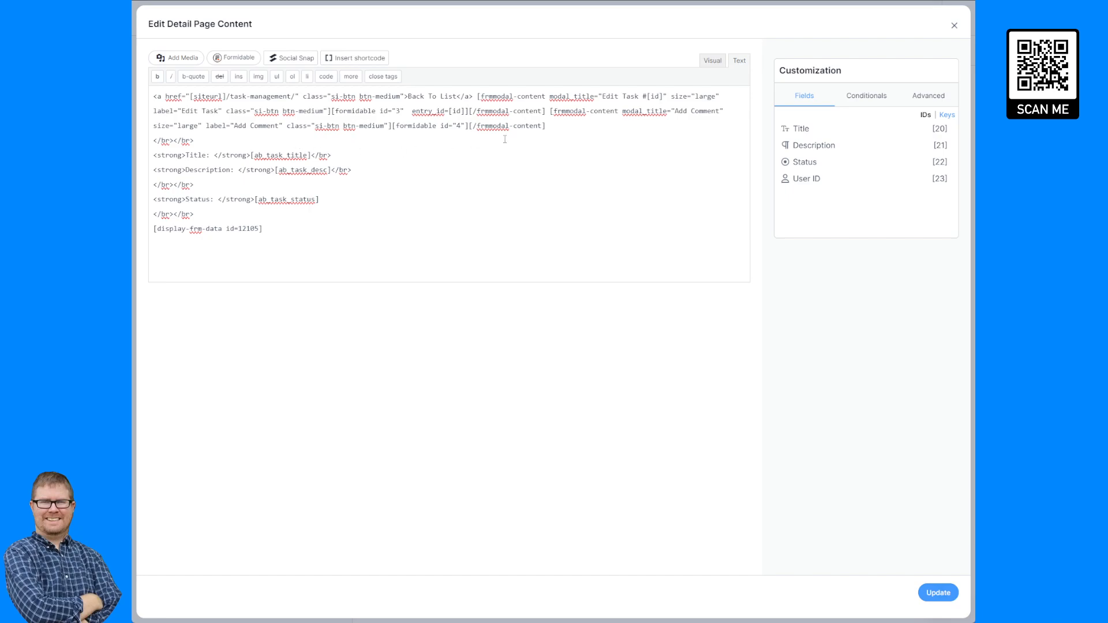
{"action": "left_click", "coordinate": [954, 26]}
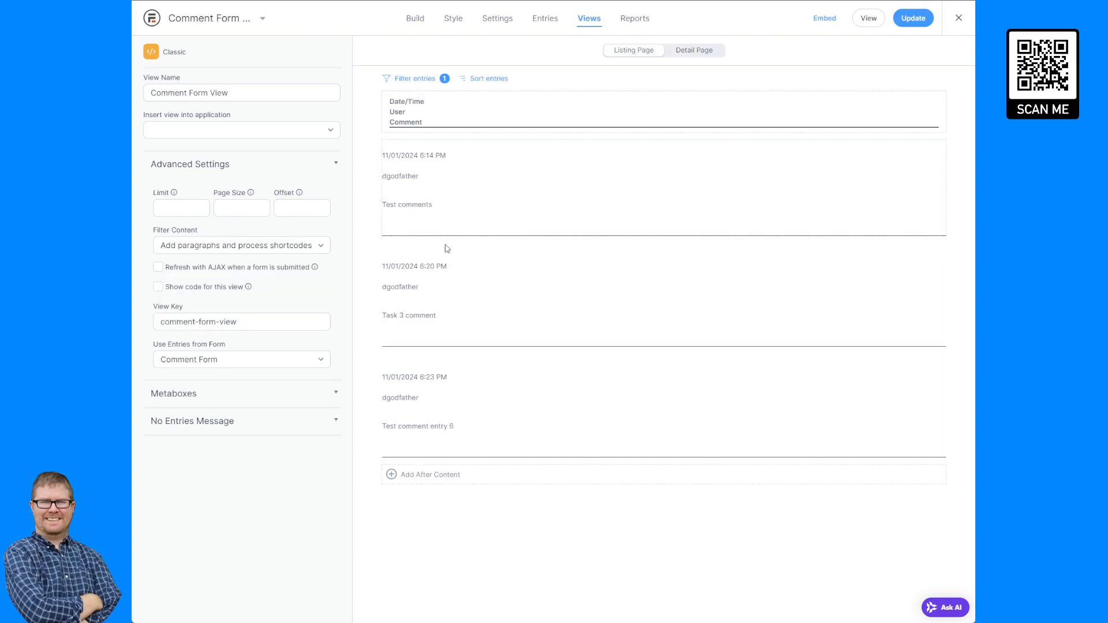
Paste the Edit Task frmmodal-content opening and closing tags into the Comment Form View's listing page content.
{"action": "left_click", "coordinate": [446, 200]}
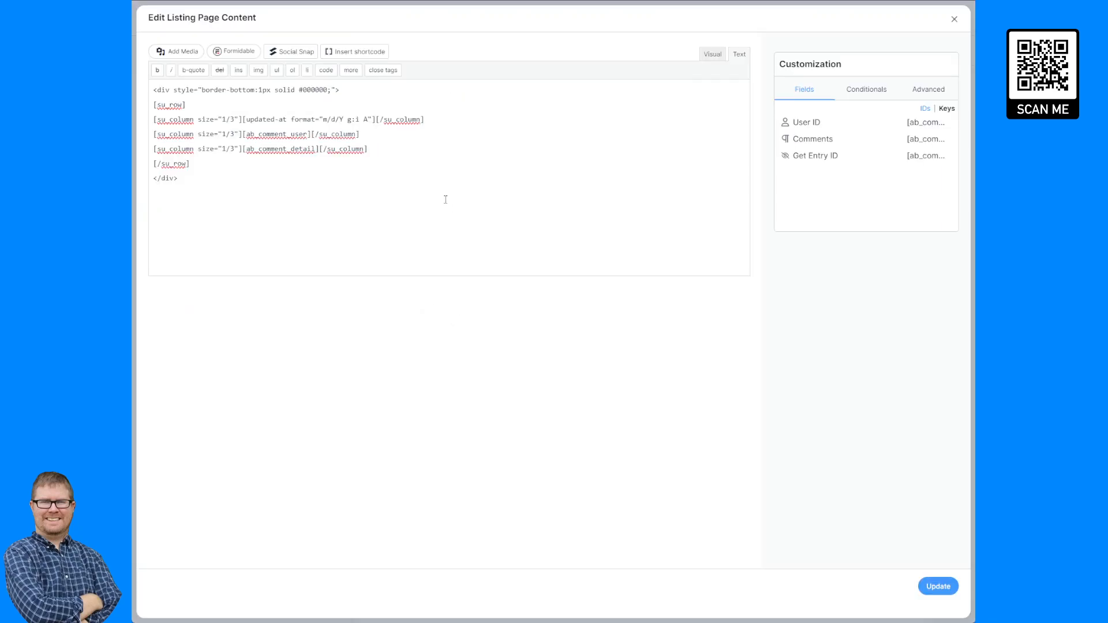
{"action": "left_click", "coordinate": [154, 89]}
{"action": "key", "text": "ctrl+v"}
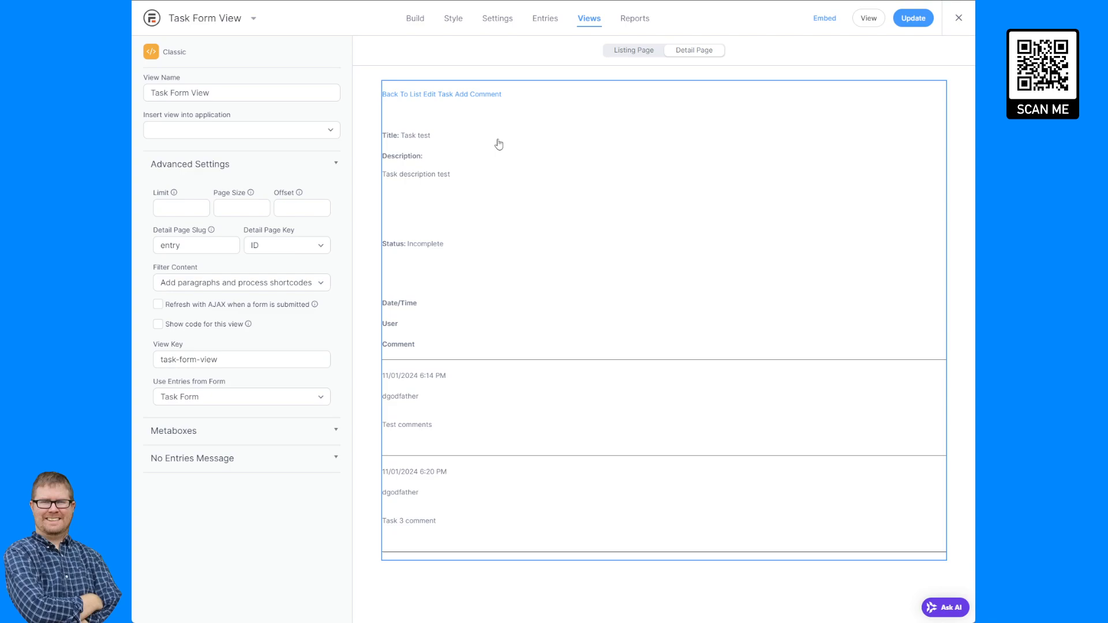
{"action": "left_click", "coordinate": [498, 143]}
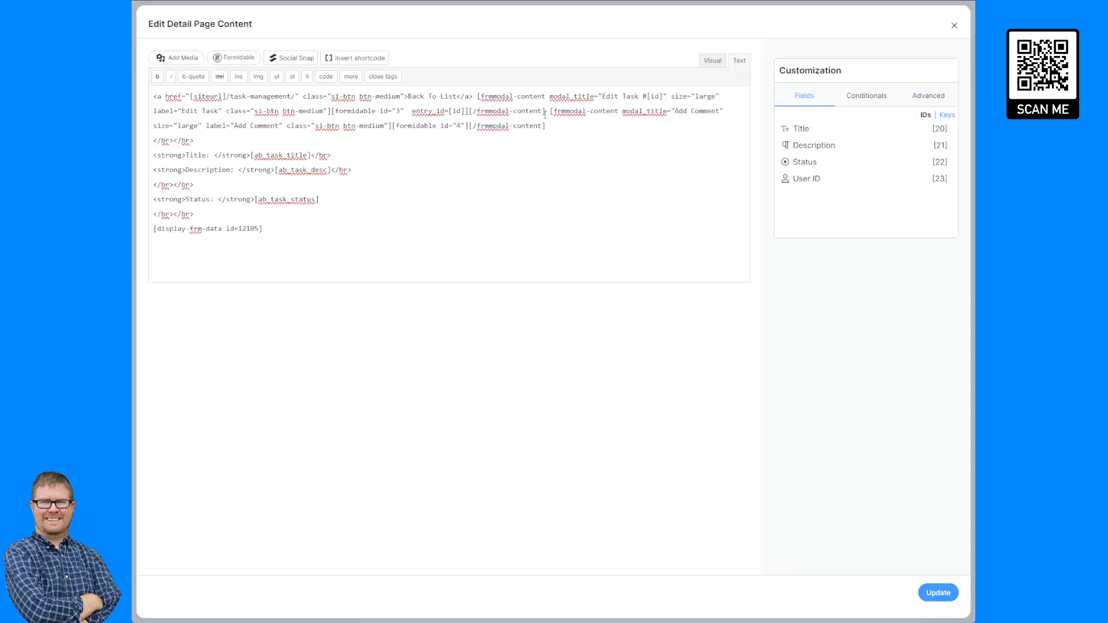
{"action": "left_click_drag", "start_coordinate": [545, 111], "coordinate": [469, 111]}
{"action": "key", "text": "ctrl+c"}
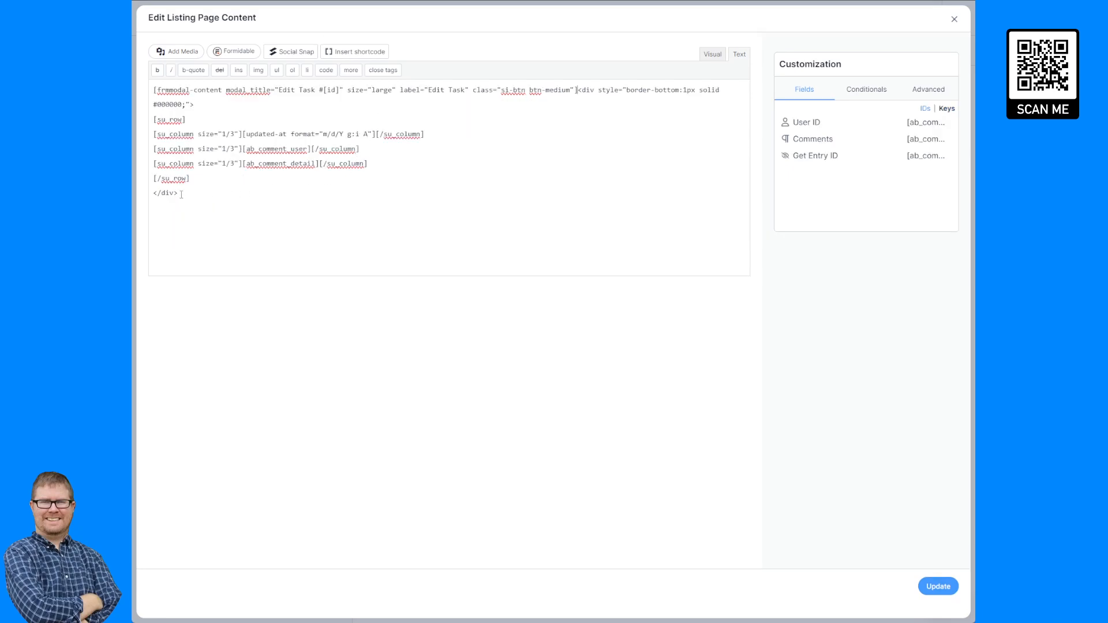
{"action": "left_click", "coordinate": [181, 195]}
{"action": "key", "text": "ctrl+v"}
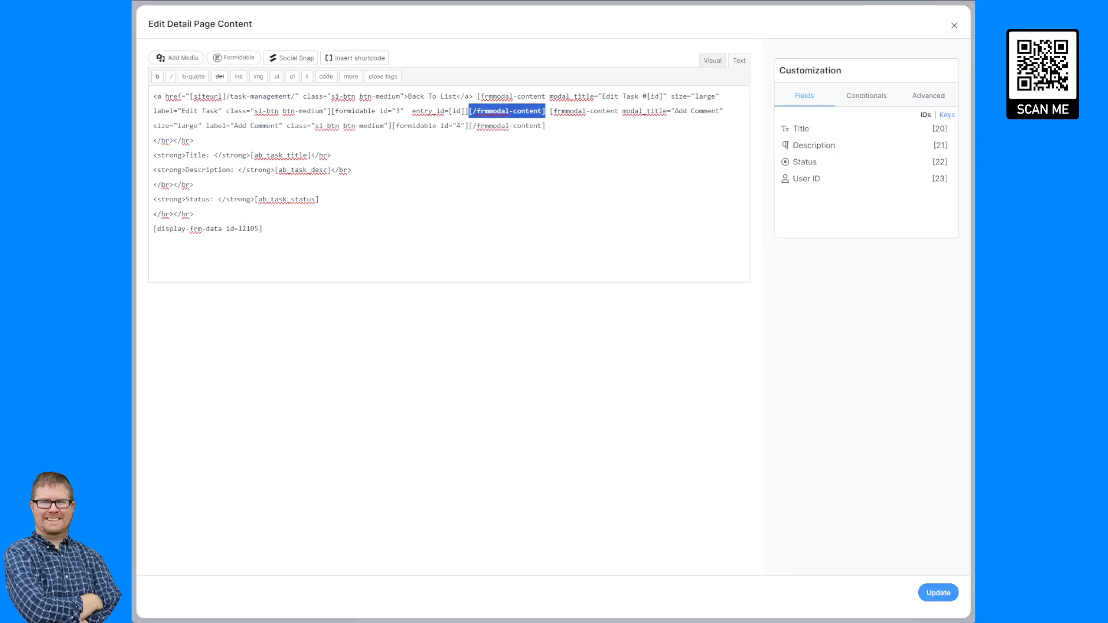
Place the Task form shortcode inside the modal and move the whole modal shortcode after the closing div.
{"action": "left_click", "coordinate": [467, 119]}
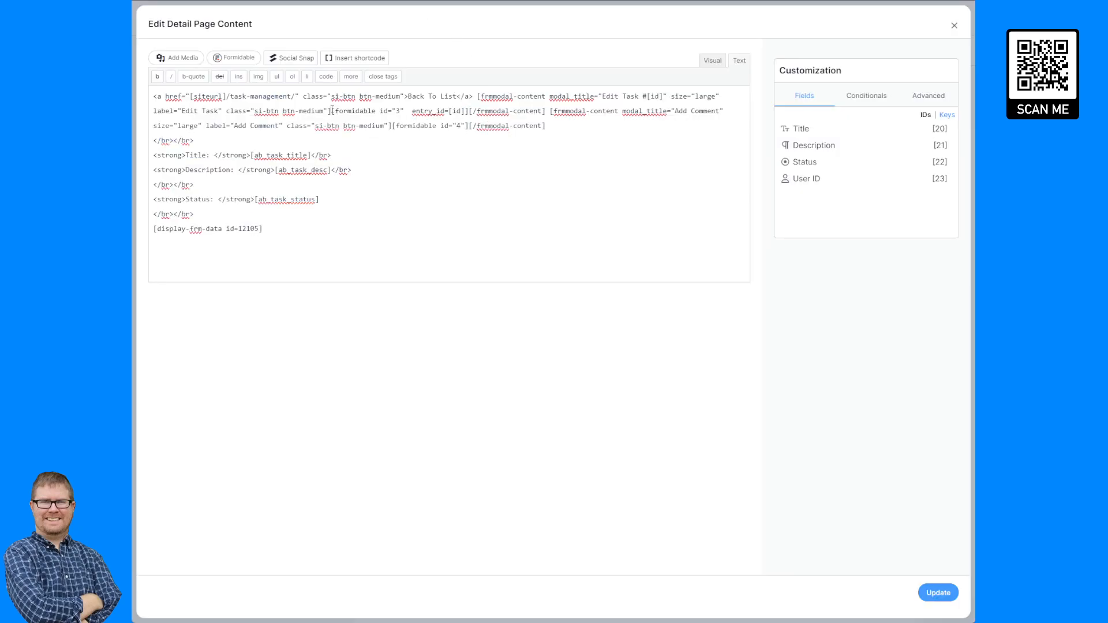
{"action": "left_click_drag", "start_coordinate": [332, 110], "coordinate": [468, 111]}
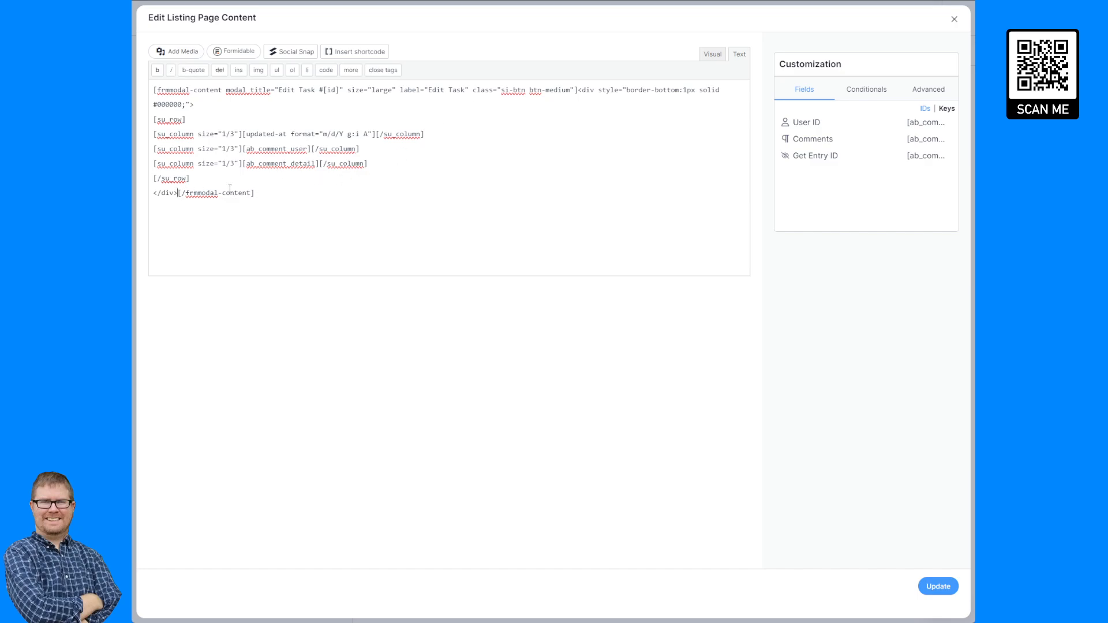
{"action": "type", "text": "[formidable id=\"3\"  entry_id=[id]]"}
{"action": "left_click_drag", "start_coordinate": [153, 90], "coordinate": [578, 90]}
{"action": "key", "text": "ctrl+x"}
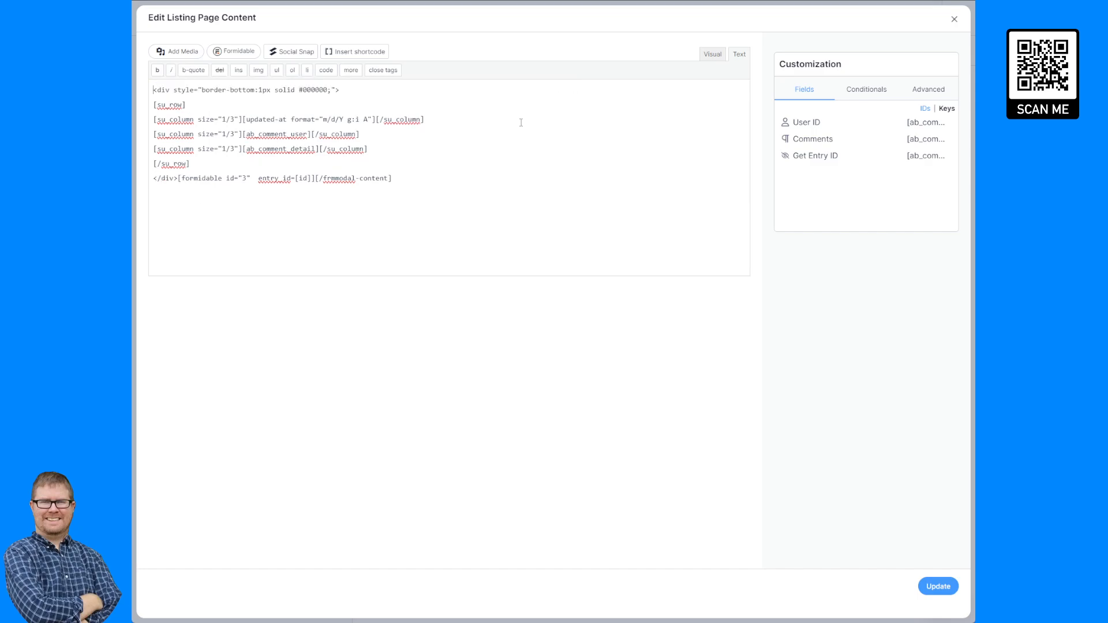
{"action": "left_click", "coordinate": [178, 179]}
{"action": "key", "text": "ctrl+v"}
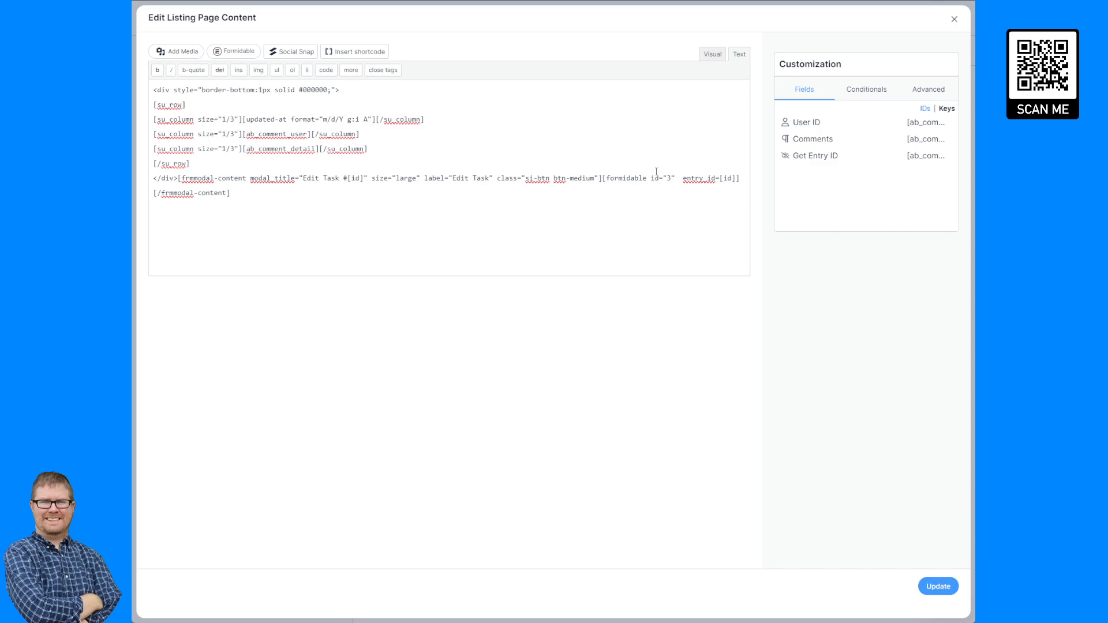
Set the modal's title to Edit Comment #[id], its label to Edit Comment and its form id to 4.
{"action": "double_click", "coordinate": [332, 178]}
{"action": "type", "text": "Comment"}
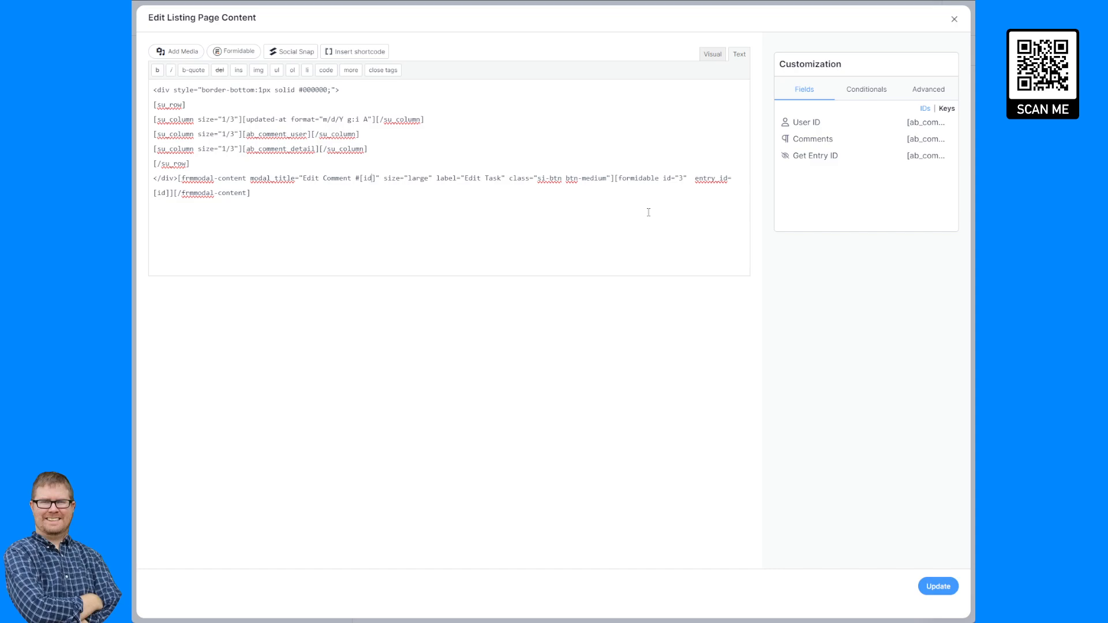
{"action": "double_click", "coordinate": [495, 178]}
{"action": "type", "text": "Comment"}
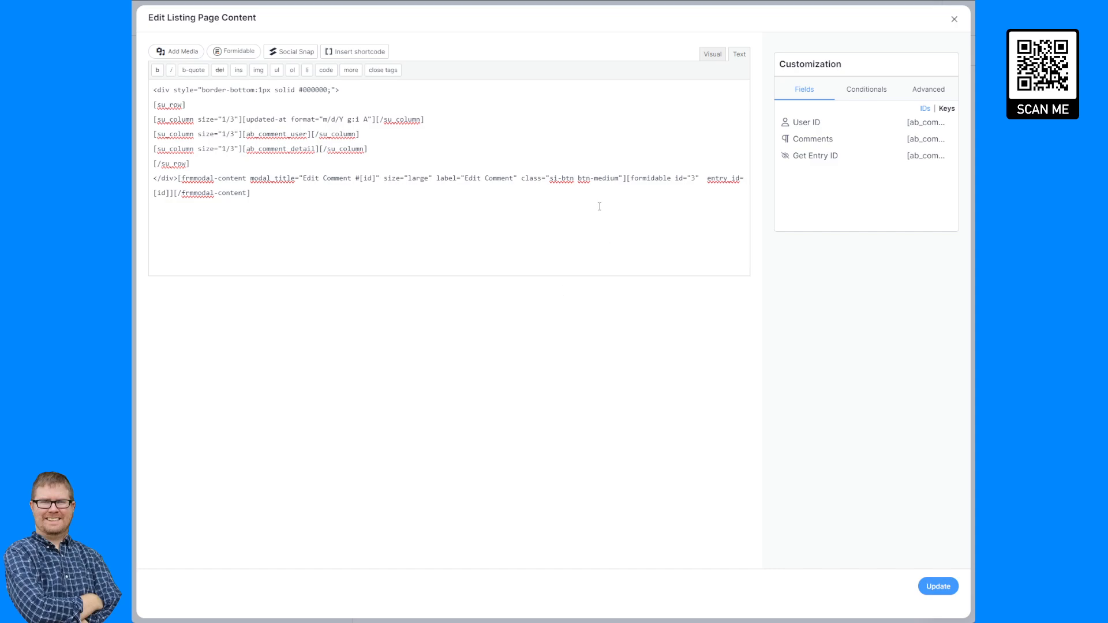
{"action": "key", "text": "BackSpace"}
{"action": "double_click", "coordinate": [693, 176]}
{"action": "type", "text": "4"}
Move the Edit Comment modal shortcode into the user column and update the listing content.
{"action": "left_click_drag", "start_coordinate": [251, 193], "coordinate": [177, 178]}
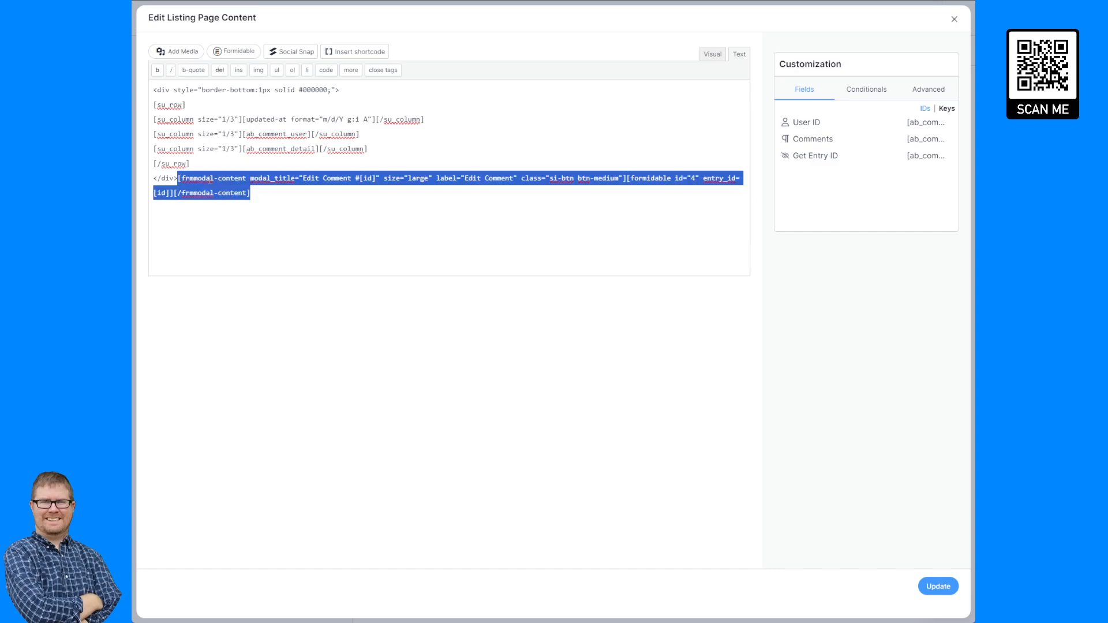
{"action": "key", "text": "ctrl+x"}
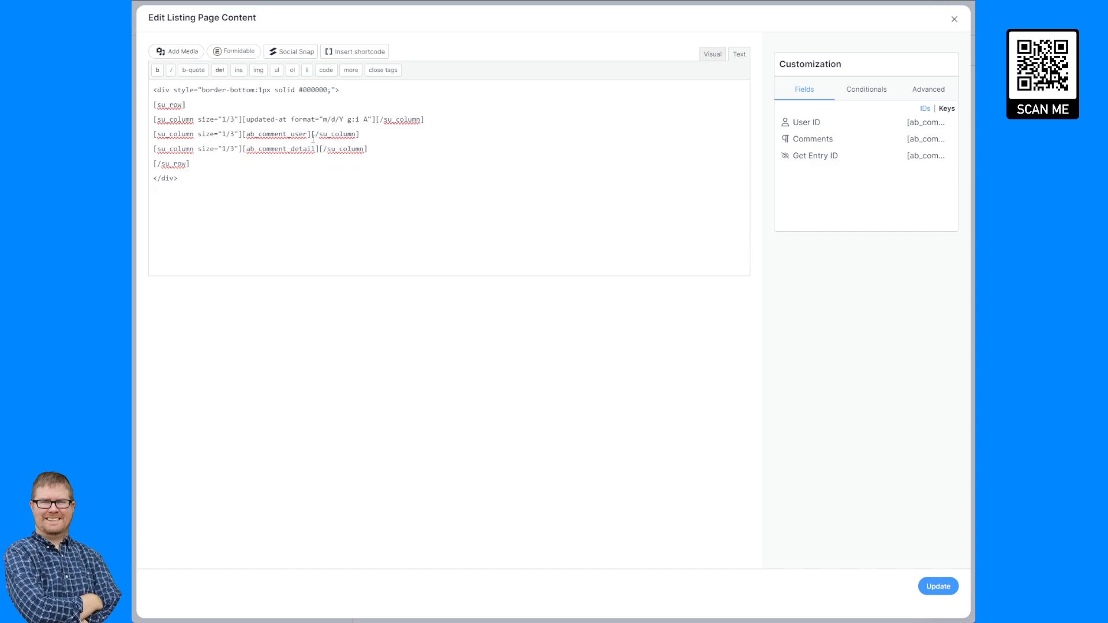
{"action": "key", "text": "ctrl+v"}
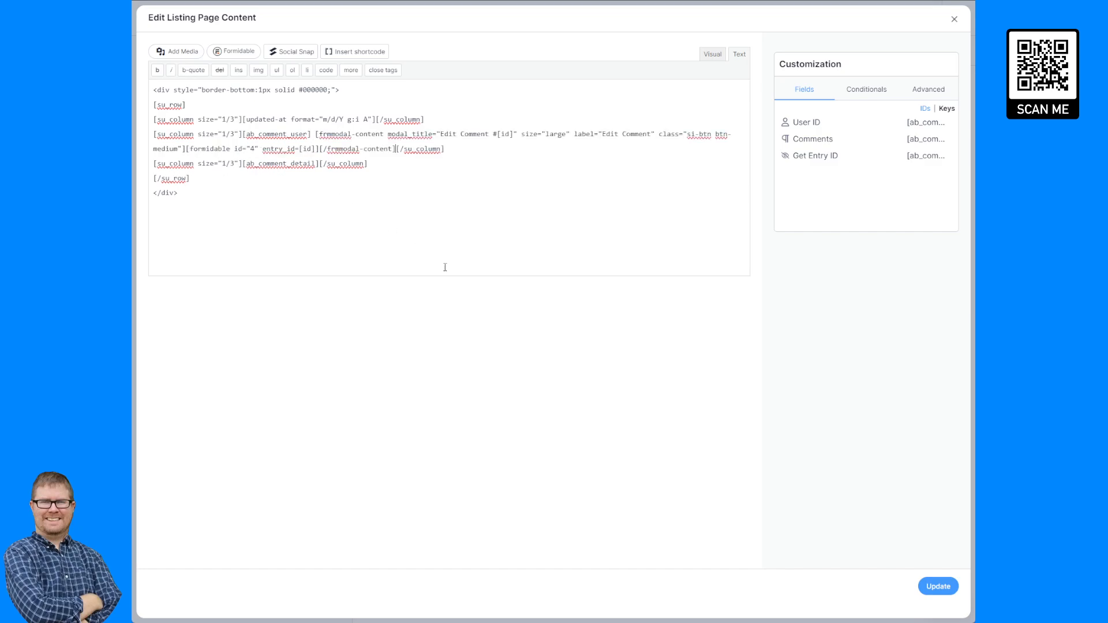
{"action": "left_click", "coordinate": [938, 586]}
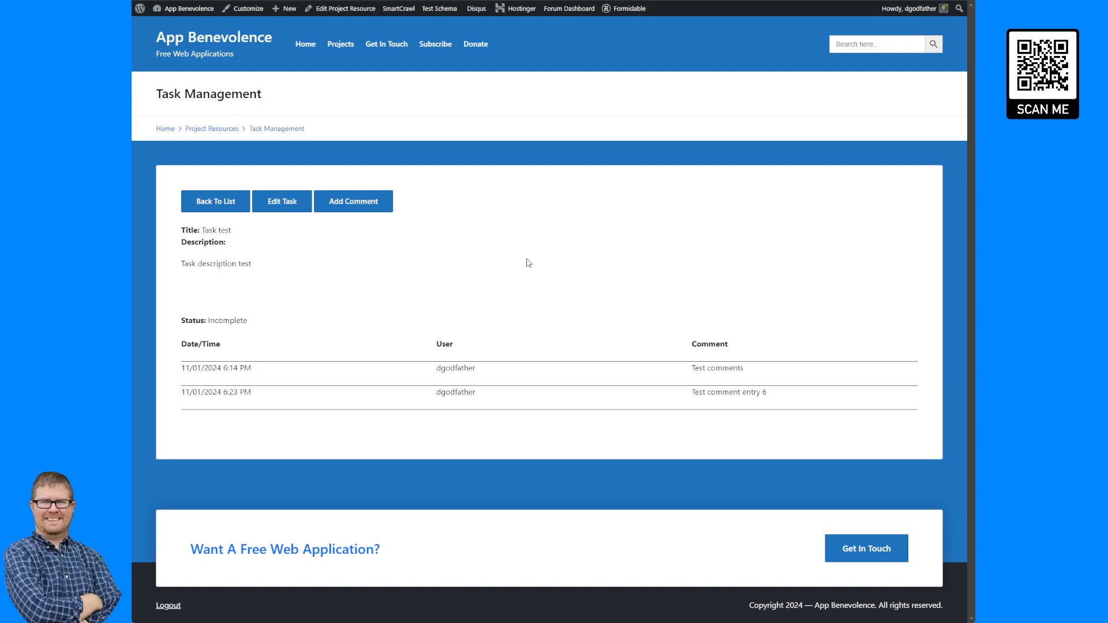
Reload the task page and open and close the Edit Comment popups on both comments.
{"action": "key", "text": "F5"}
{"action": "left_click", "coordinate": [520, 379]}
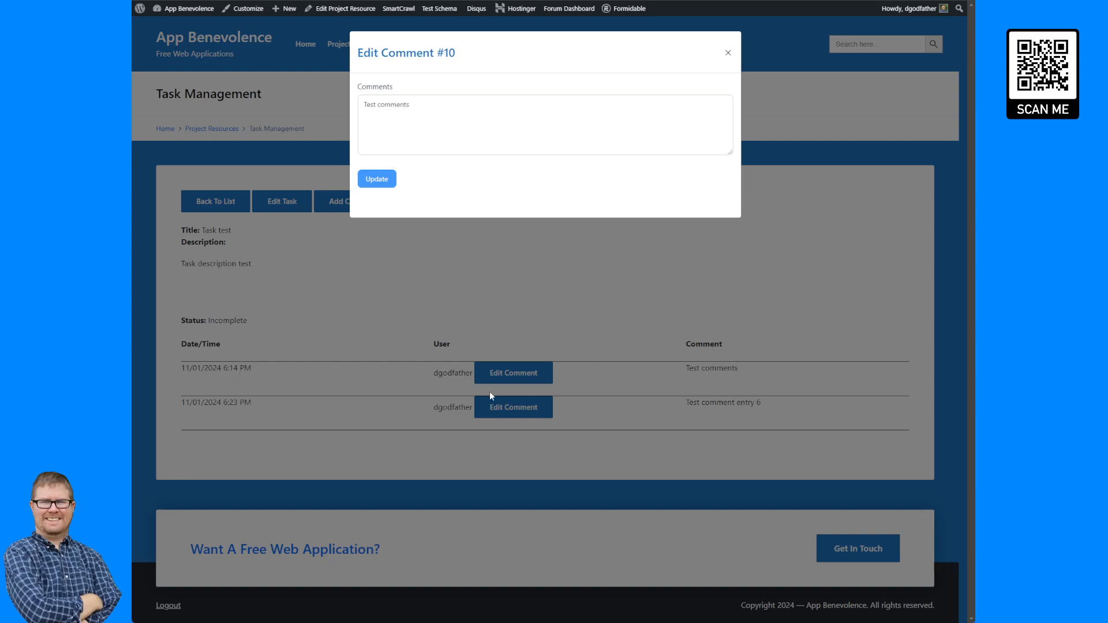
{"action": "left_click", "coordinate": [582, 331]}
{"action": "left_click", "coordinate": [519, 407]}
{"action": "left_click", "coordinate": [584, 287]}
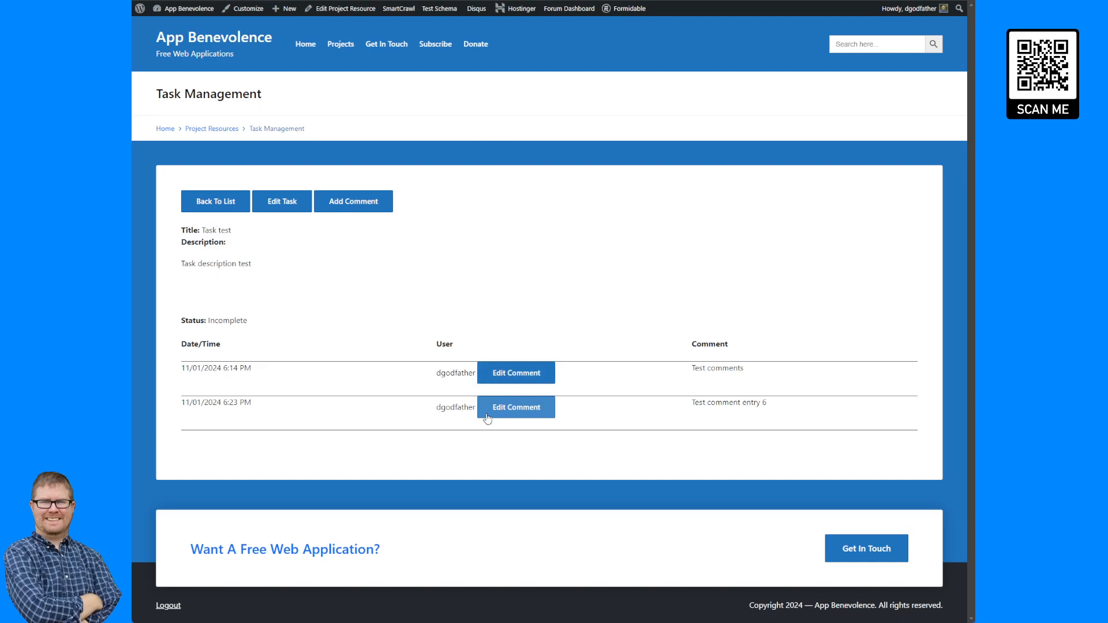
{"action": "left_click", "coordinate": [521, 383]}
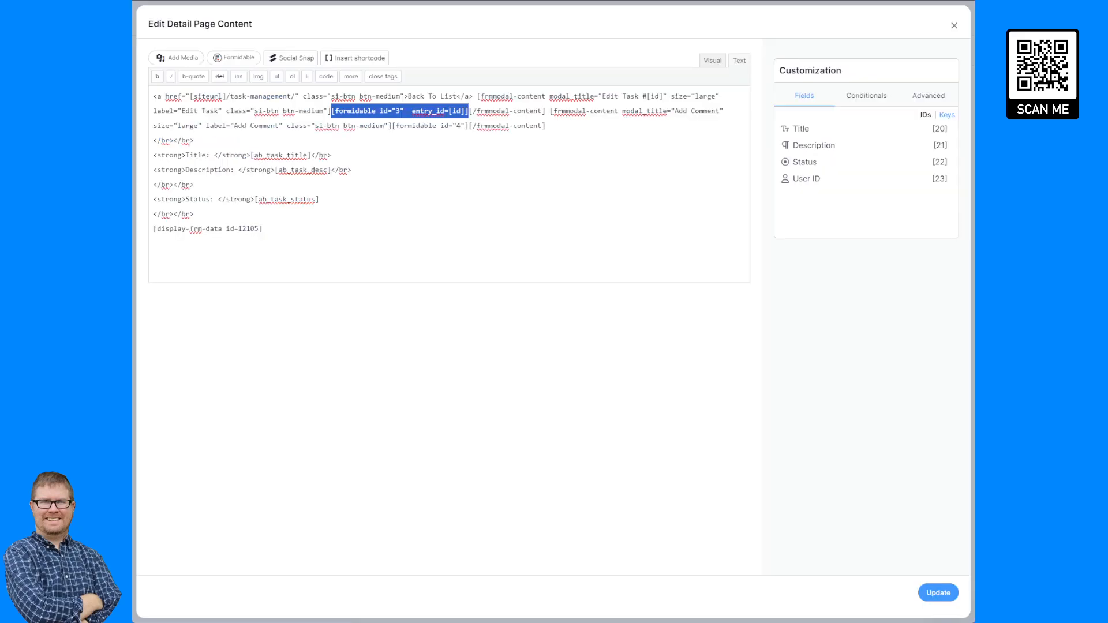
Change the Edit Comment button class from btn-medium to btn-sm and update the listing content.
{"action": "left_click", "coordinate": [378, 164]}
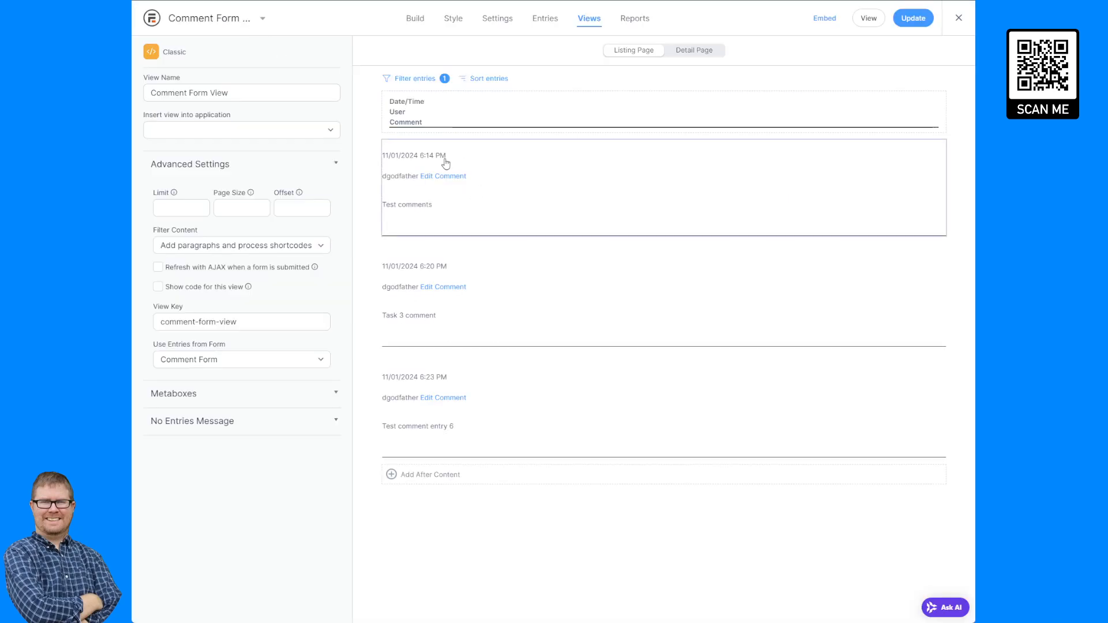
{"action": "left_click", "coordinate": [446, 163]}
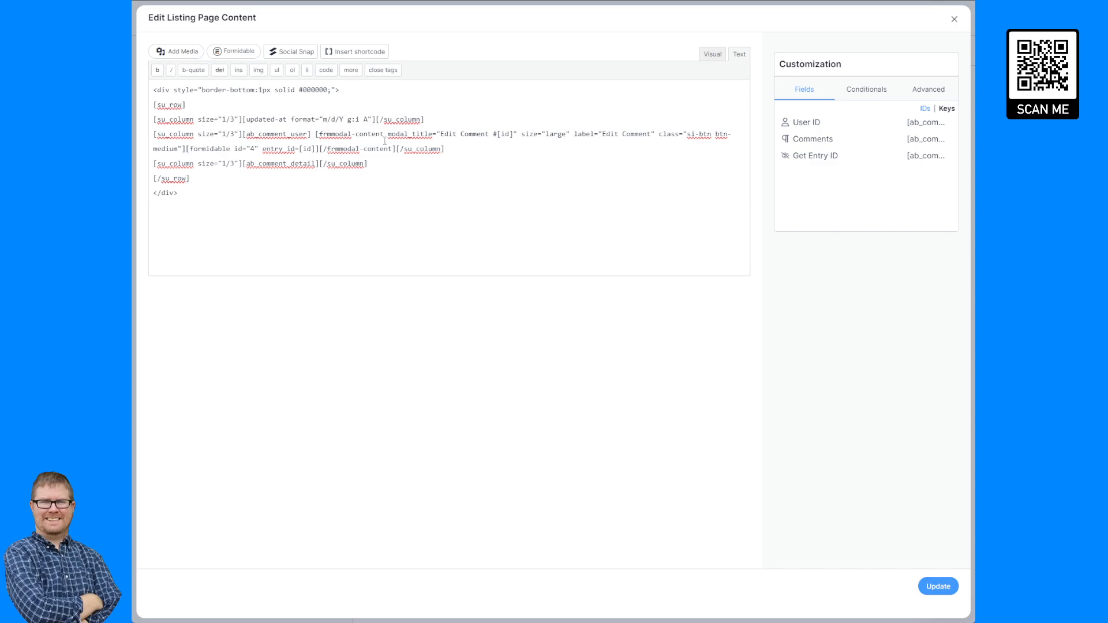
{"action": "double_click", "coordinate": [559, 135]}
{"action": "left_click", "coordinate": [716, 135]}
{"action": "left_click", "coordinate": [163, 148]}
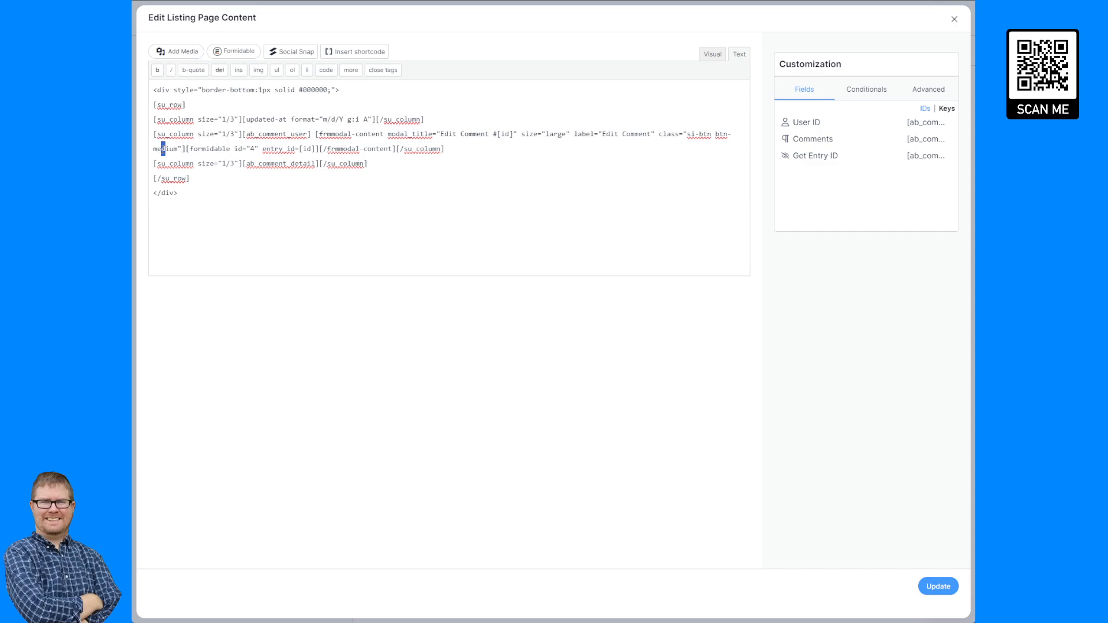
{"action": "double_click", "coordinate": [161, 147]}
{"action": "type", "text": "sm"}
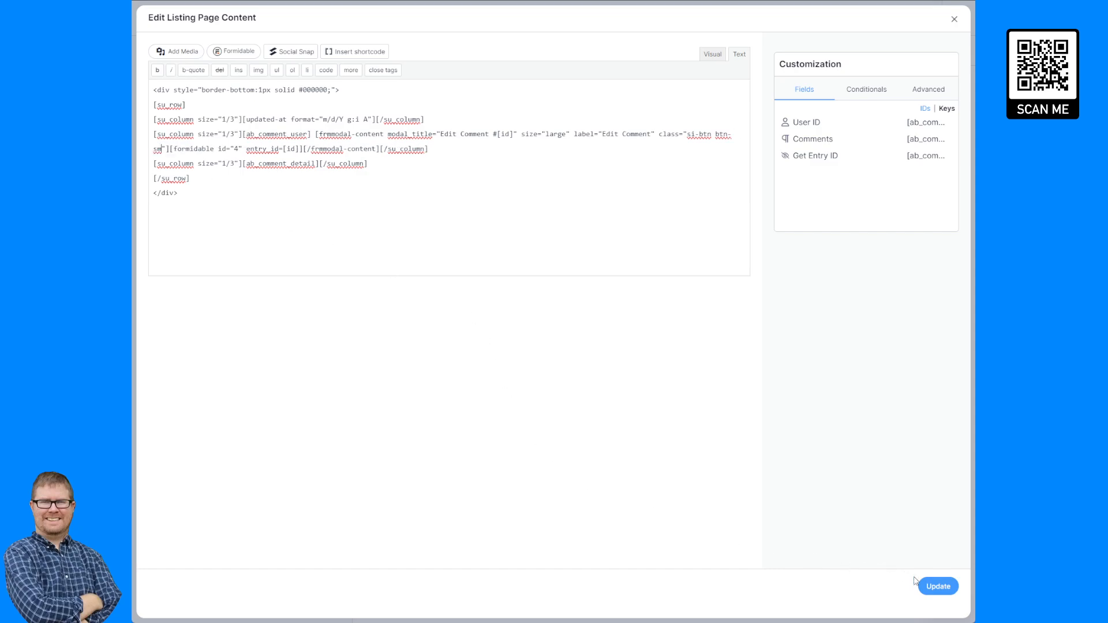
{"action": "left_click", "coordinate": [937, 587]}
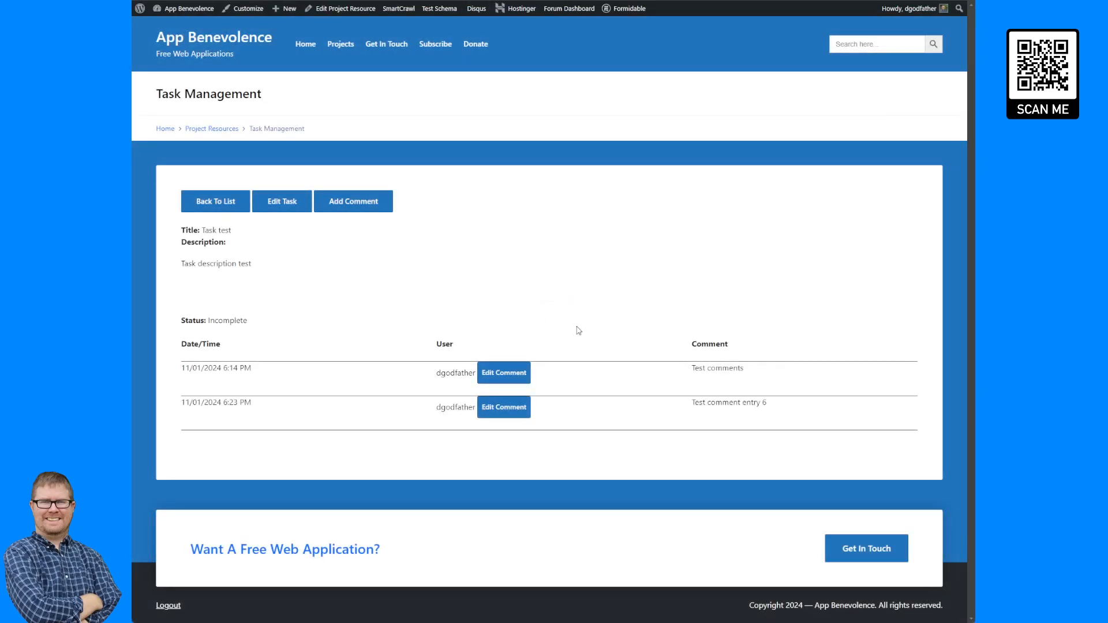
Check the smaller Edit Comment buttons on the task page and go back to the task list.
{"action": "left_click", "coordinate": [511, 374]}
{"action": "left_click", "coordinate": [570, 267]}
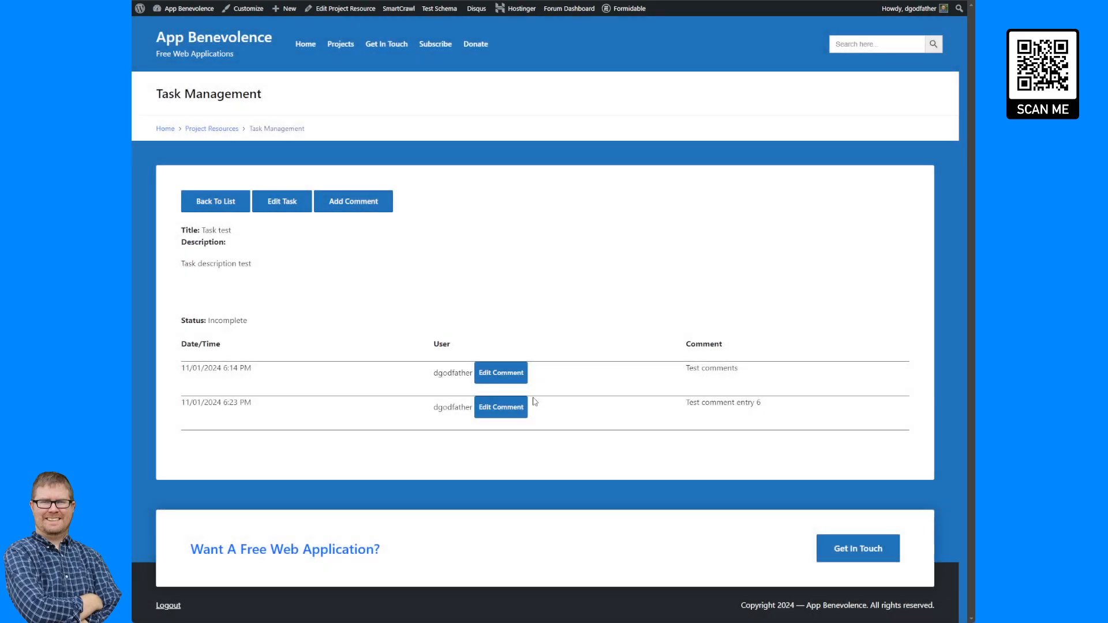
{"action": "left_click", "coordinate": [516, 406]}
{"action": "left_click", "coordinate": [615, 295]}
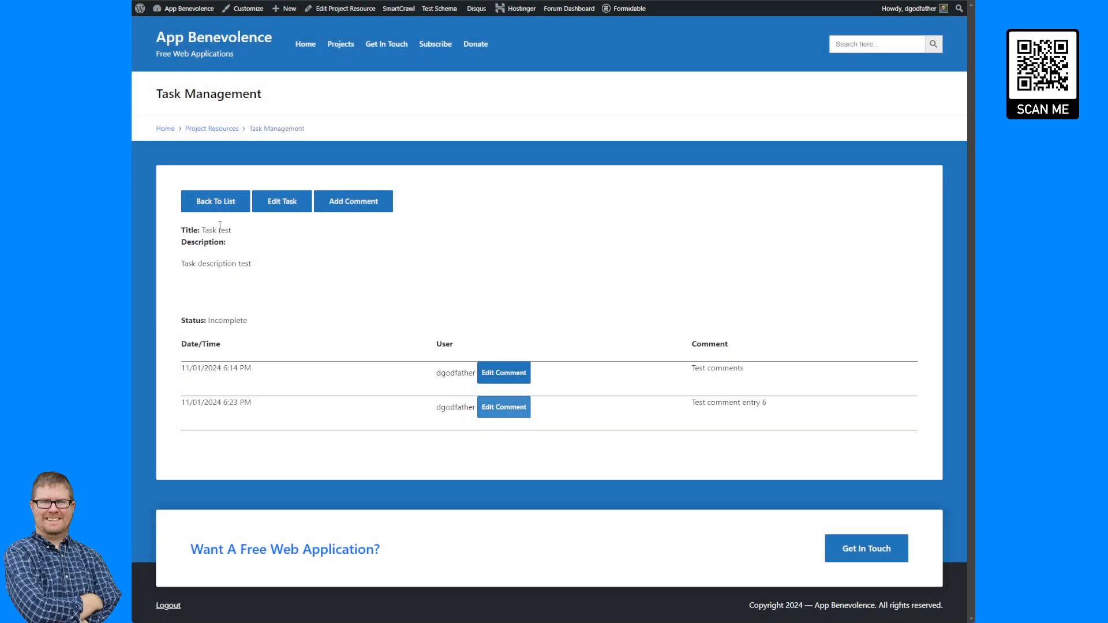
{"action": "left_click", "coordinate": [213, 202]}
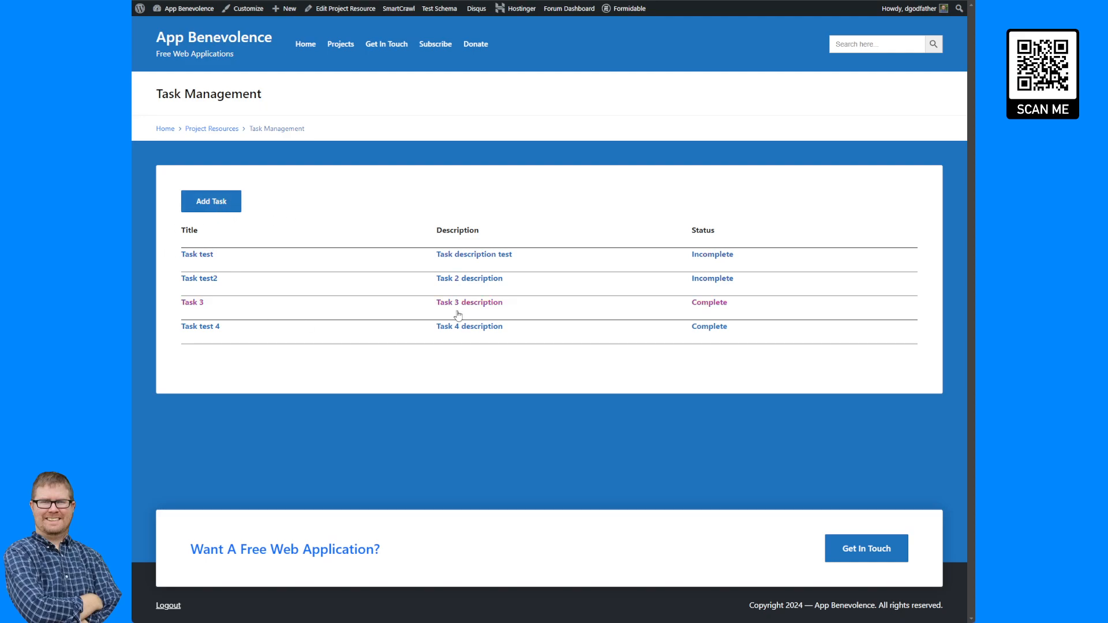
{"action": "left_click", "coordinate": [216, 207]}
{"action": "left_click", "coordinate": [276, 206]}
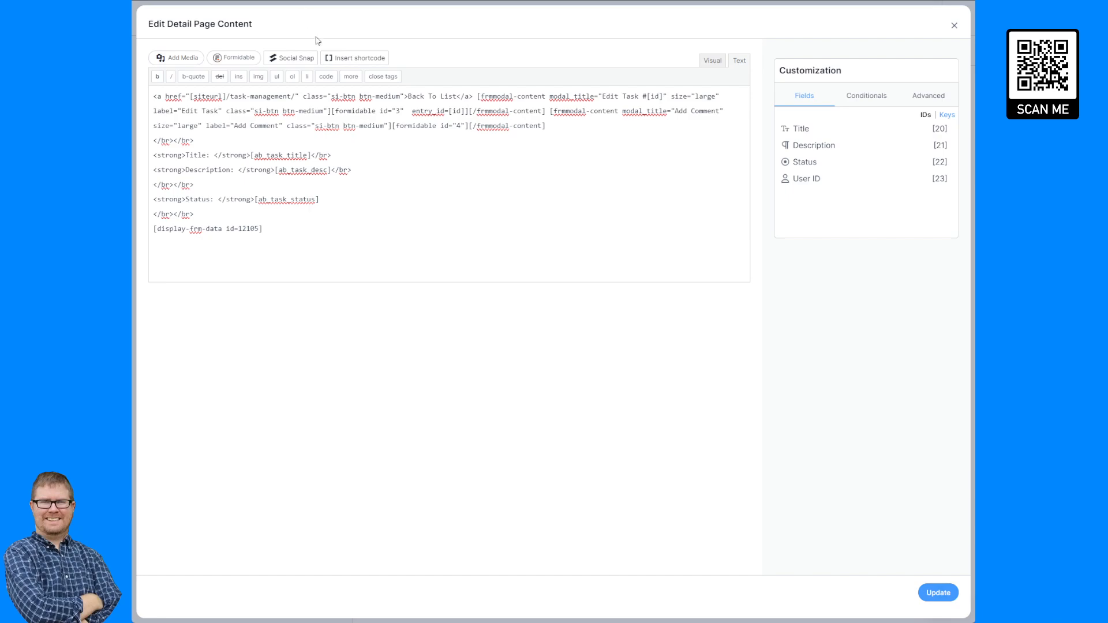
{"action": "left_click", "coordinate": [954, 26]}
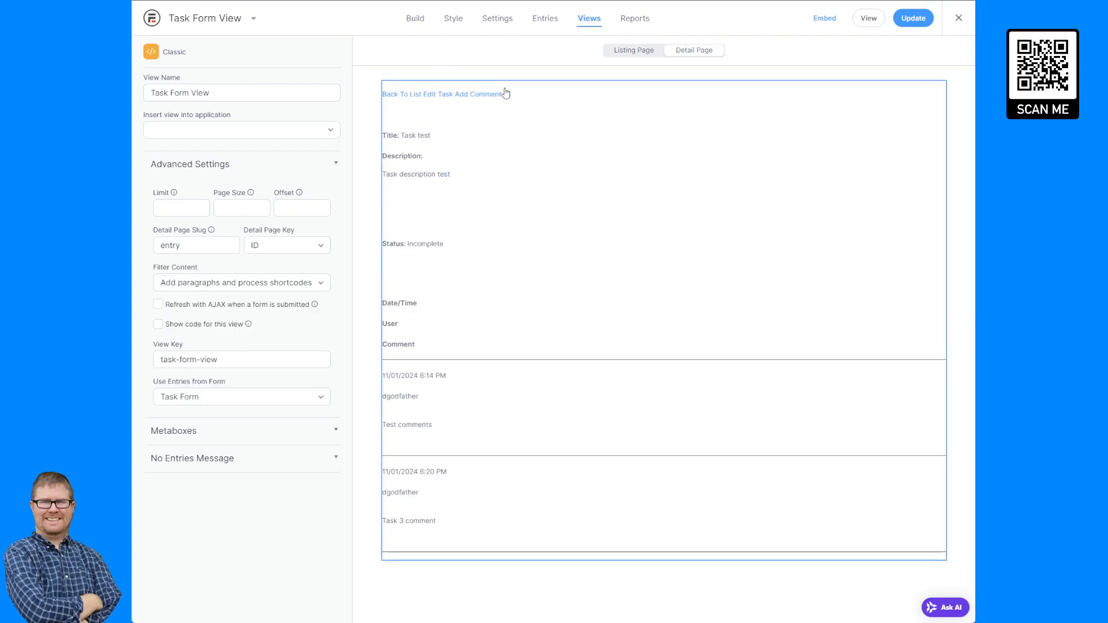
{"action": "left_click", "coordinate": [634, 51]}
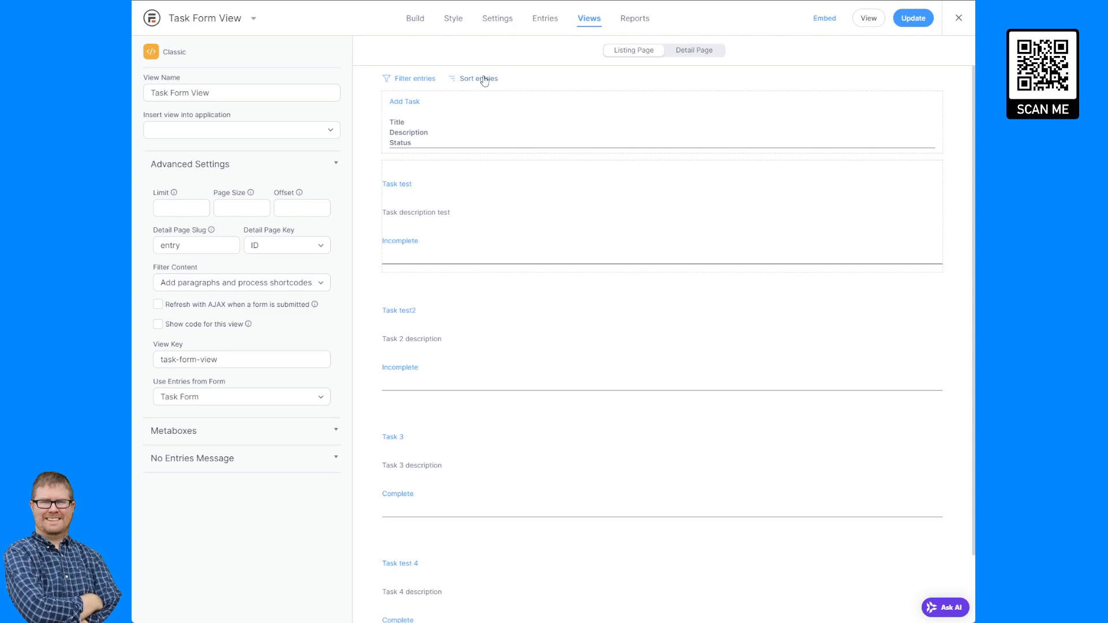
{"action": "left_click", "coordinate": [487, 79]}
{"action": "left_click", "coordinate": [469, 305]}
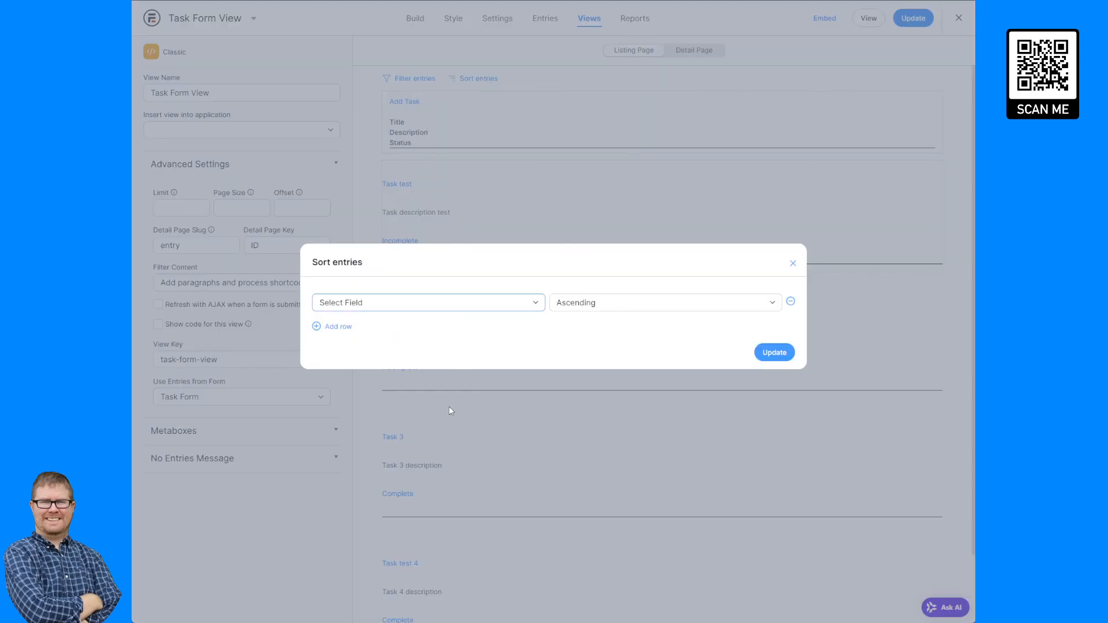
{"action": "left_click", "coordinate": [434, 428]}
{"action": "left_click", "coordinate": [620, 306]}
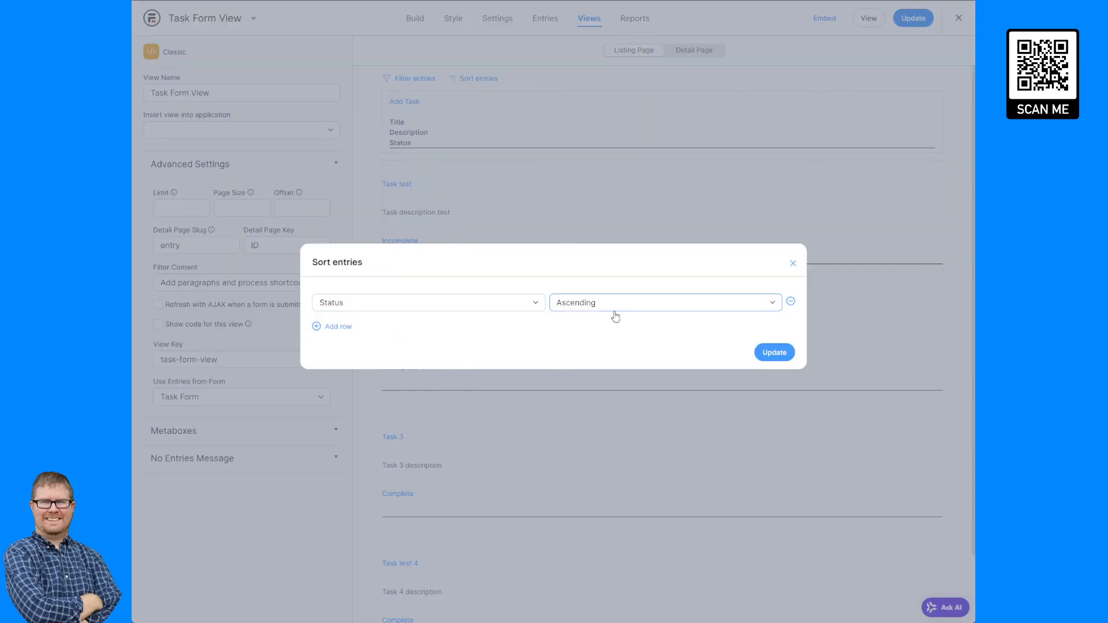
{"action": "left_click", "coordinate": [790, 302]}
{"action": "left_click", "coordinate": [793, 269]}
{"action": "left_click", "coordinate": [410, 80]}
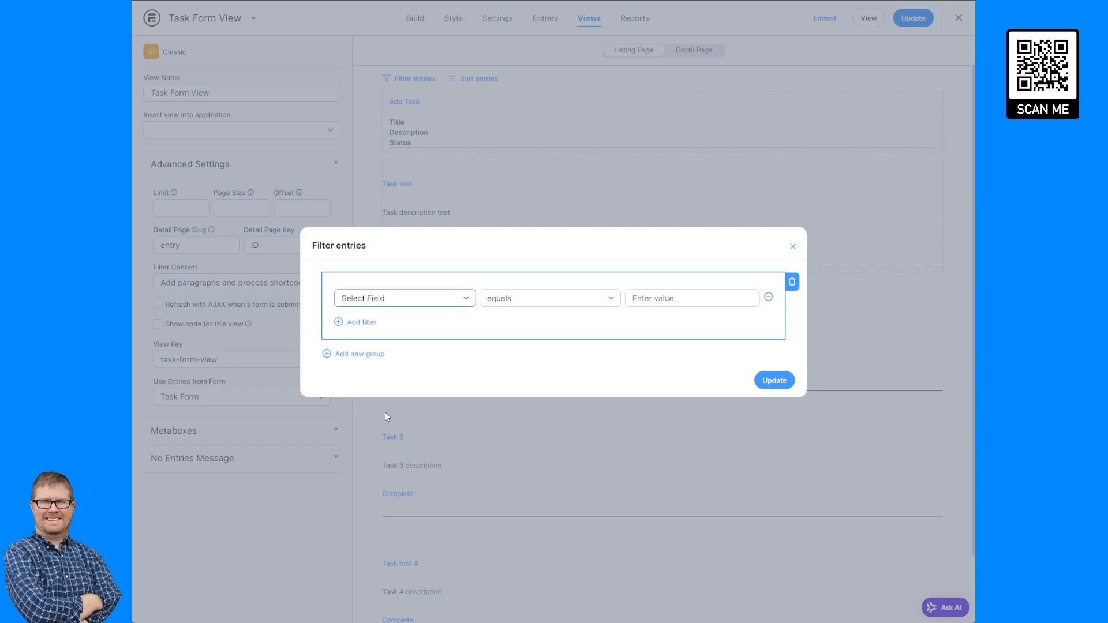
{"action": "left_click", "coordinate": [793, 246]}
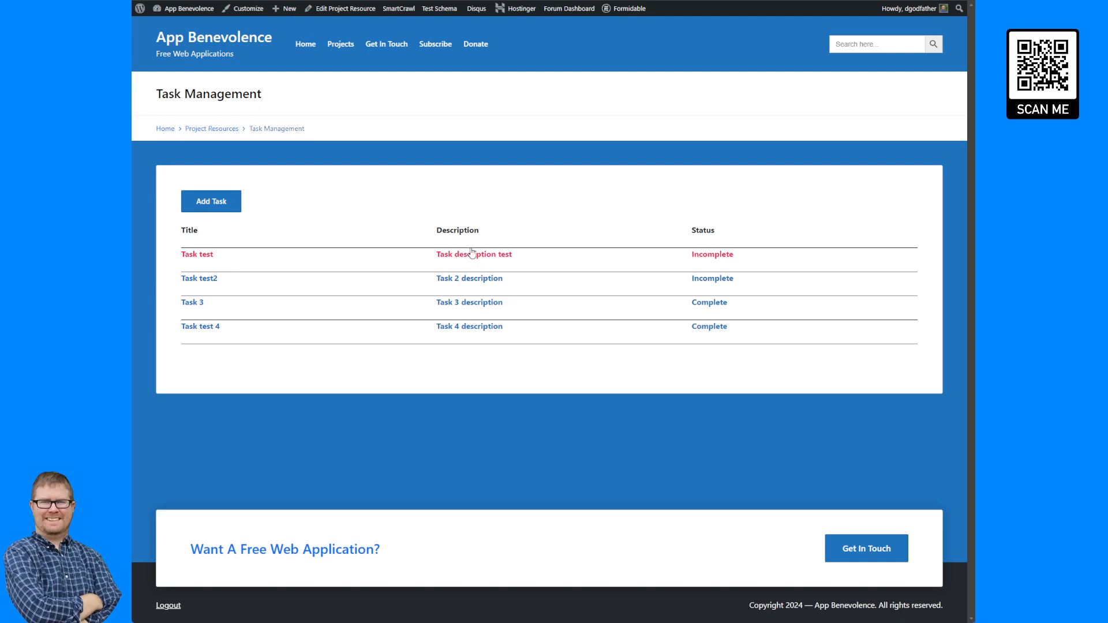
Open the first task and test the Edit Task, Edit Comment and Add Comment popups.
{"action": "left_click", "coordinate": [446, 256]}
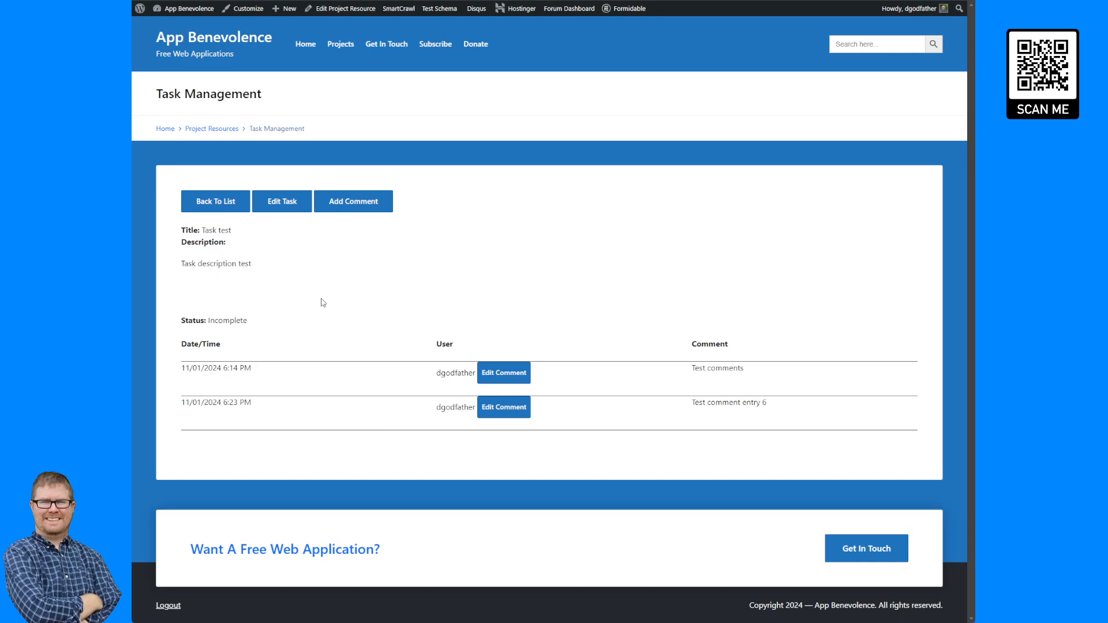
{"action": "left_click", "coordinate": [367, 209]}
{"action": "left_click", "coordinate": [352, 272]}
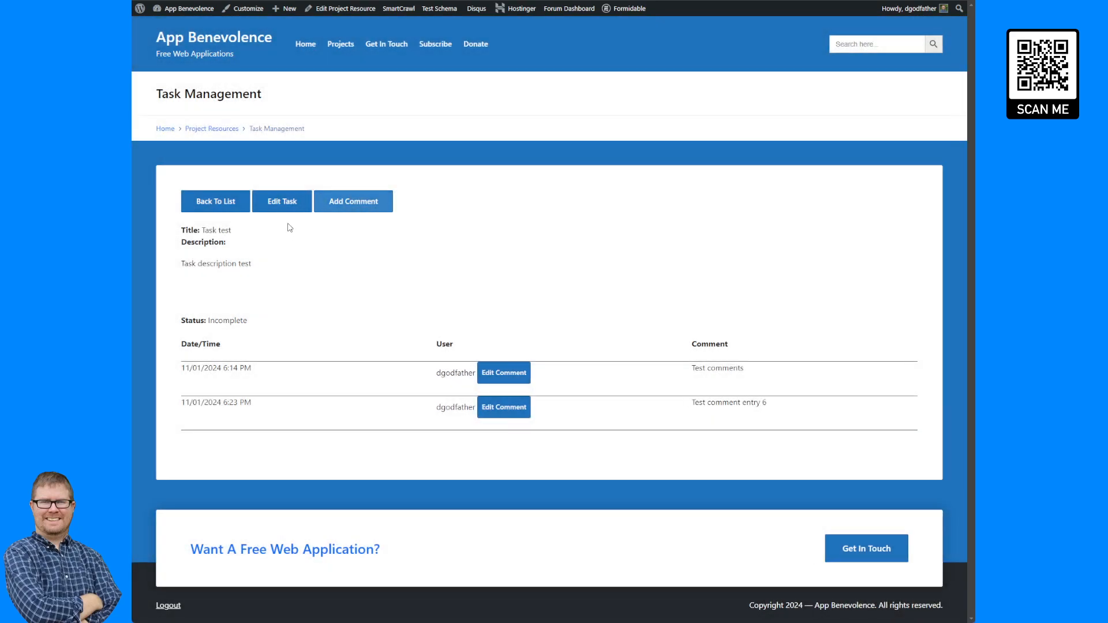
{"action": "left_click", "coordinate": [280, 202]}
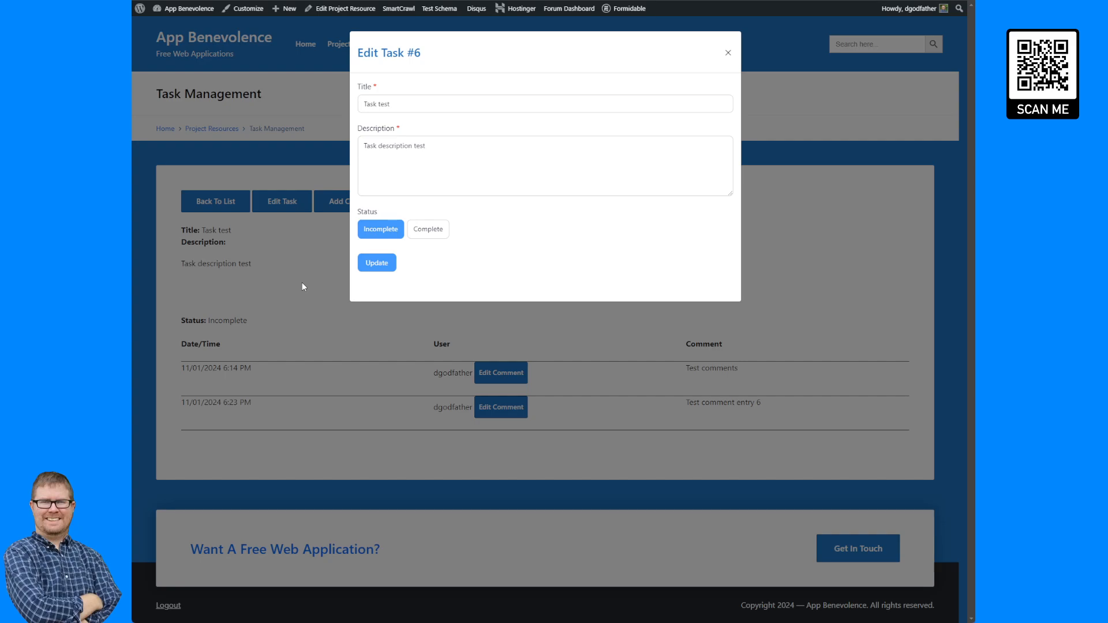
{"action": "left_click", "coordinate": [302, 283]}
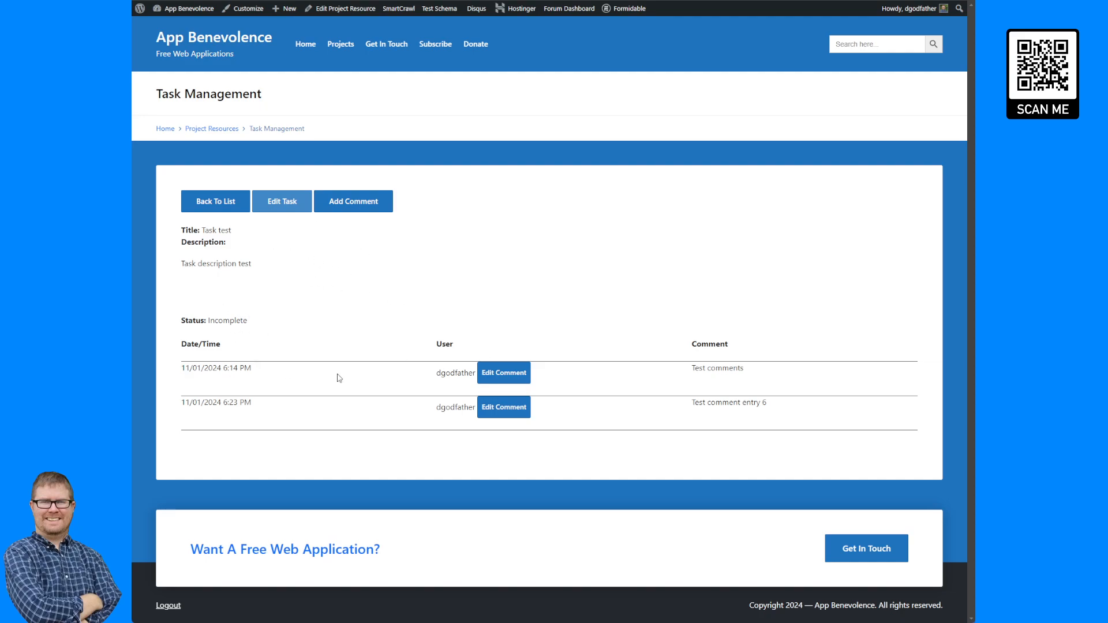
{"action": "left_click", "coordinate": [511, 380]}
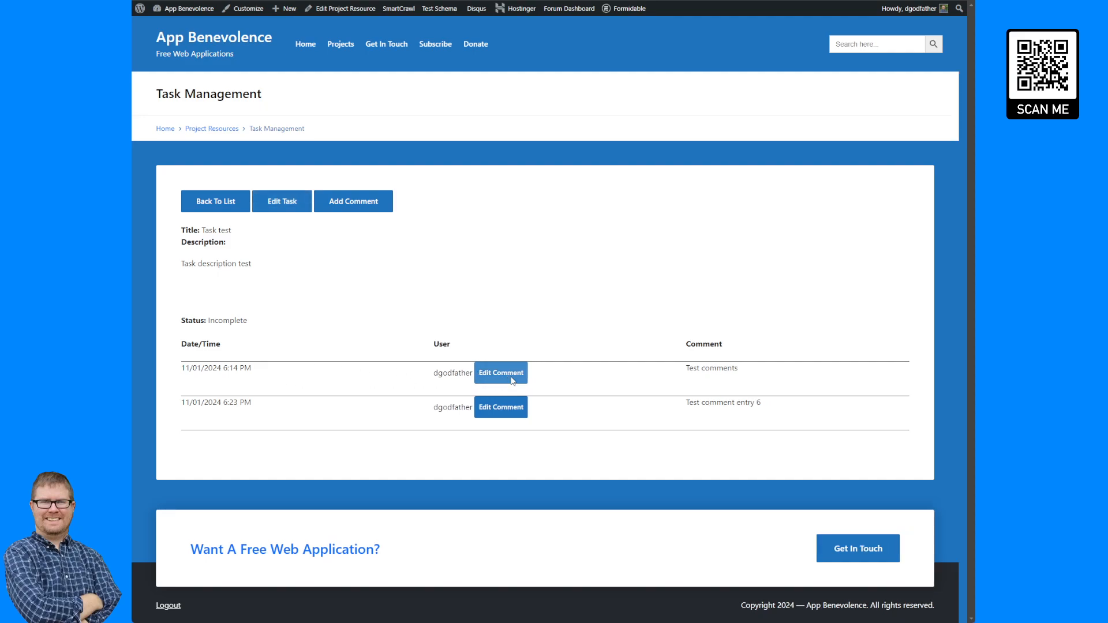
{"action": "left_click", "coordinate": [373, 389]}
{"action": "left_click", "coordinate": [337, 206]}
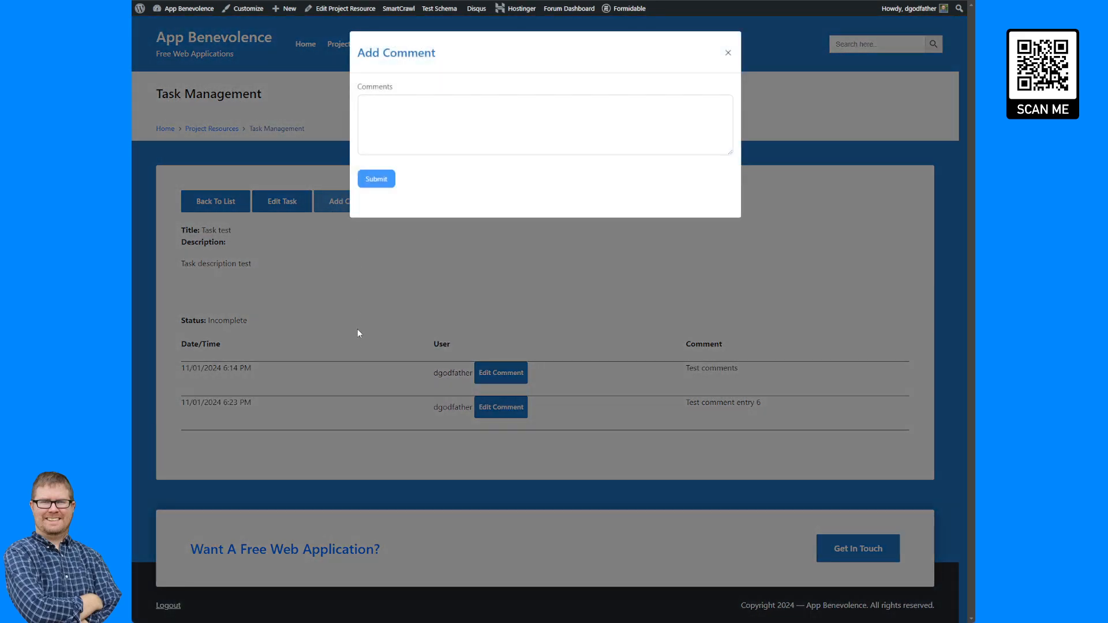
{"action": "left_click", "coordinate": [358, 334]}
{"action": "left_click", "coordinate": [488, 373]}
{"action": "left_click", "coordinate": [348, 353]}
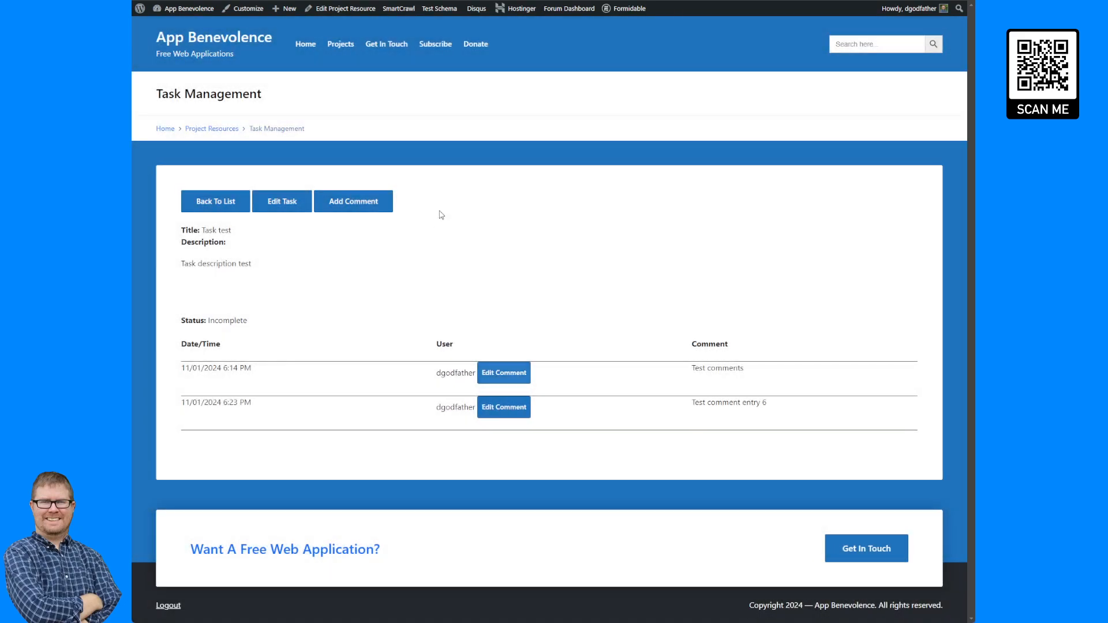